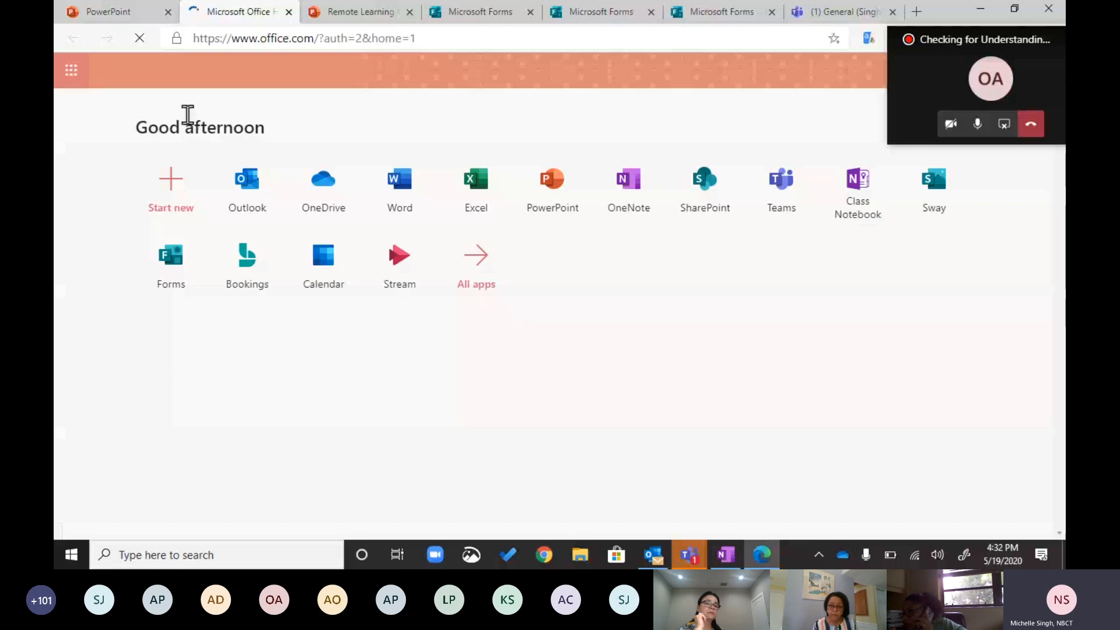
Step: Close the extra PowerPoint browser tab and place the Office home tab after the Remote Learning presentation
click(168, 12)
drag(157, 13, 278, 22)
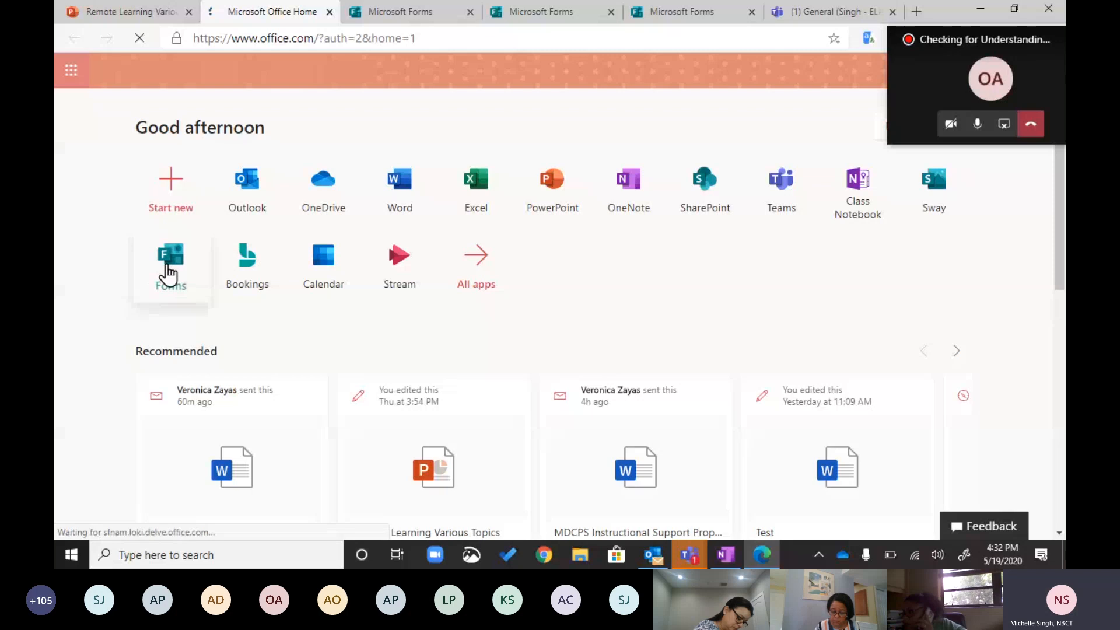
Step: Bring up the forms list, look through the Shared with me and Group forms collections, and return to My forms
click(407, 14)
click(544, 10)
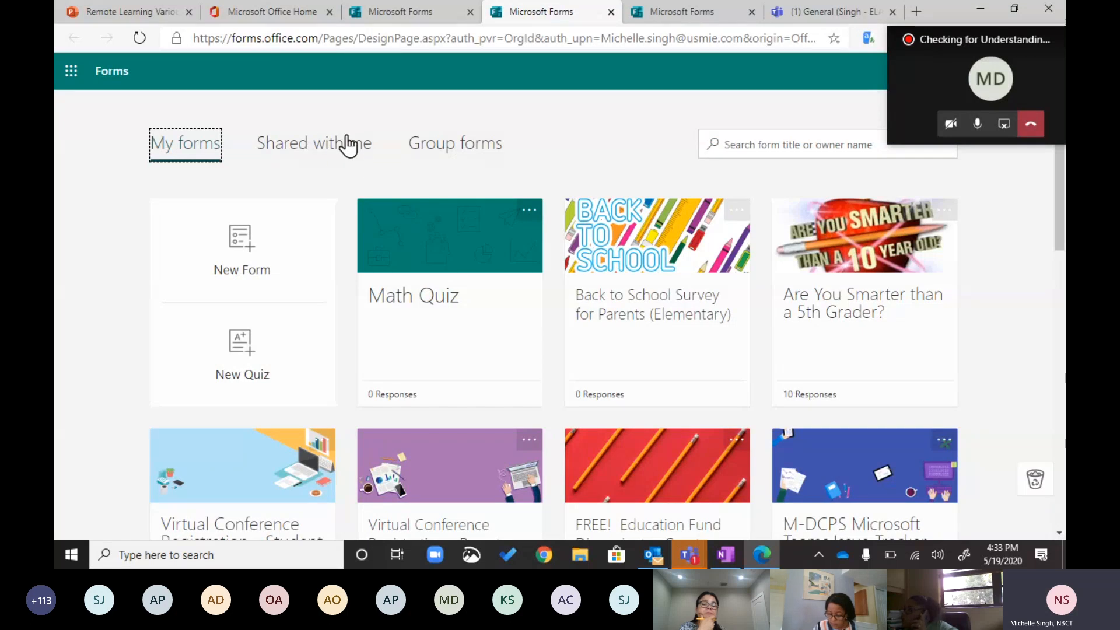
click(324, 152)
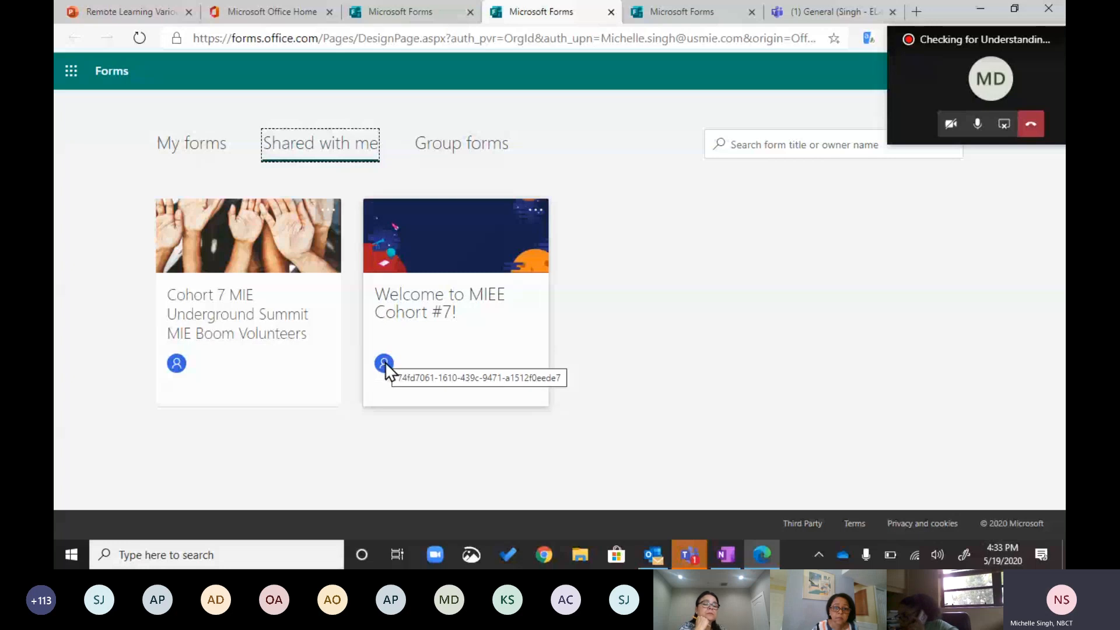
click(462, 157)
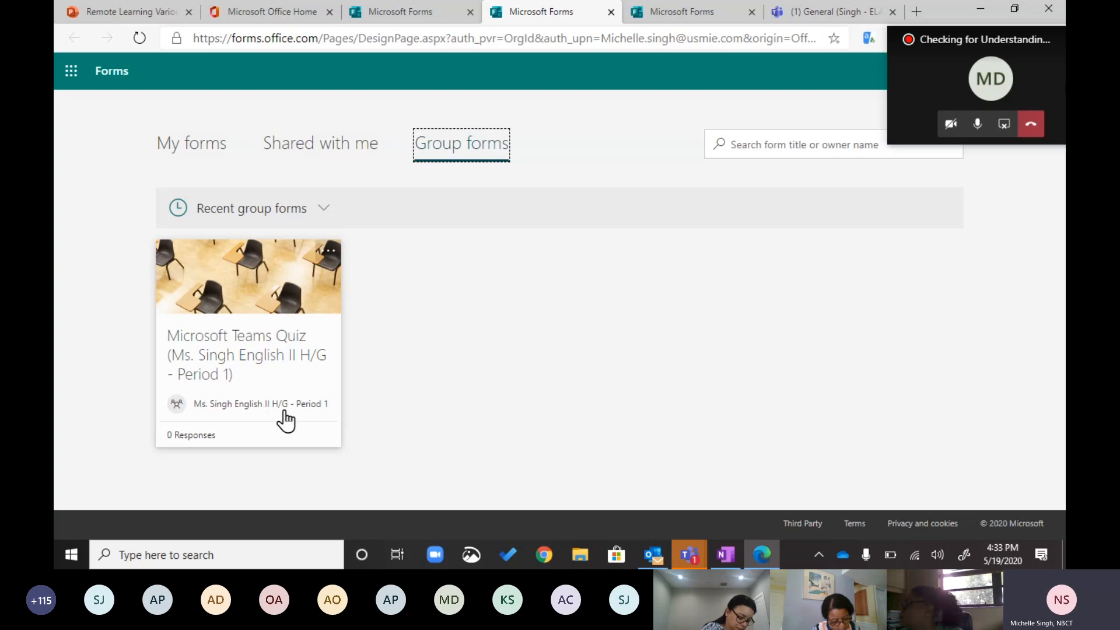
click(183, 146)
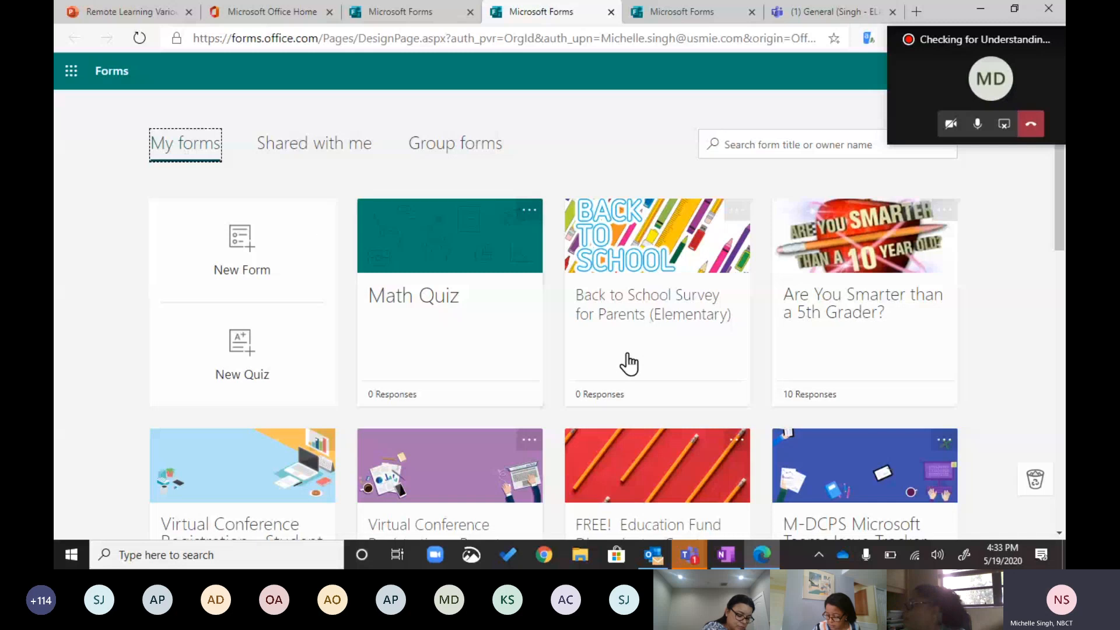
click(331, 154)
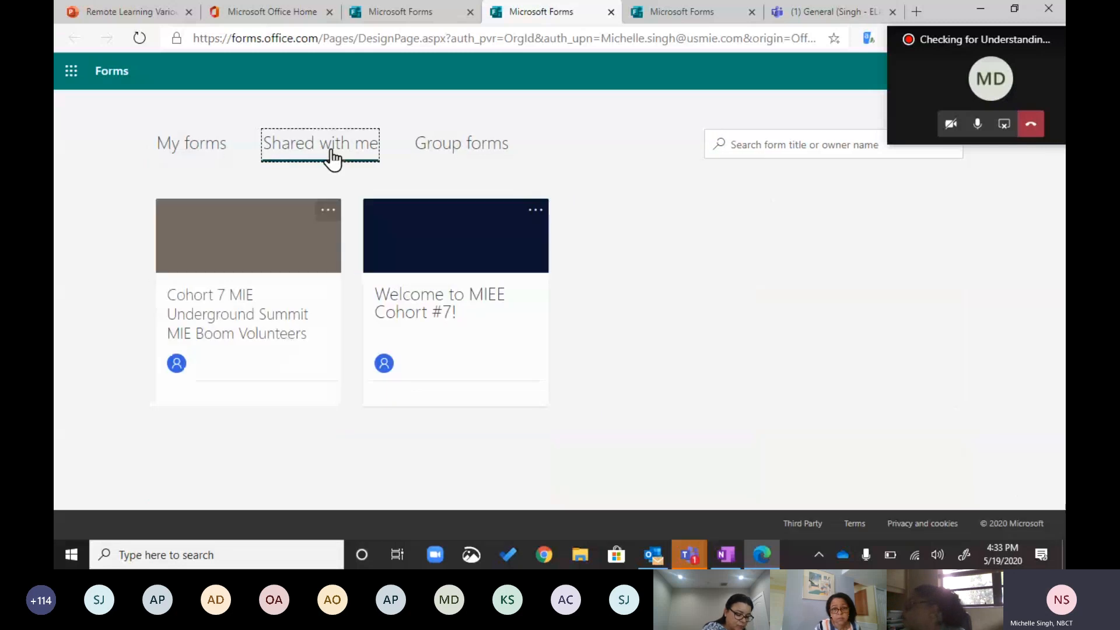
click(494, 153)
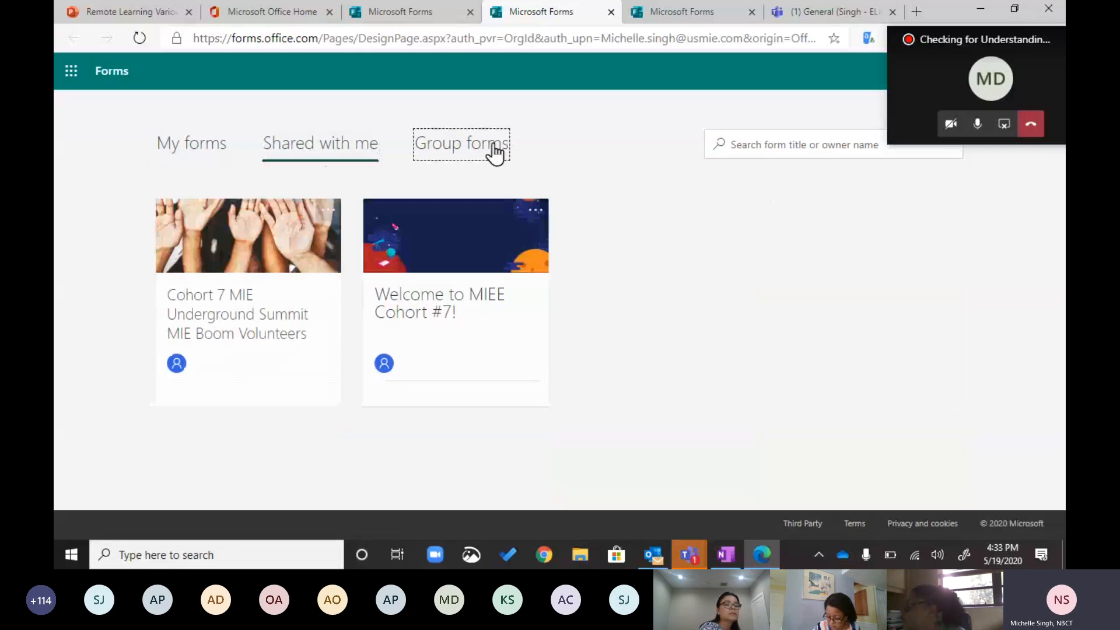
click(196, 152)
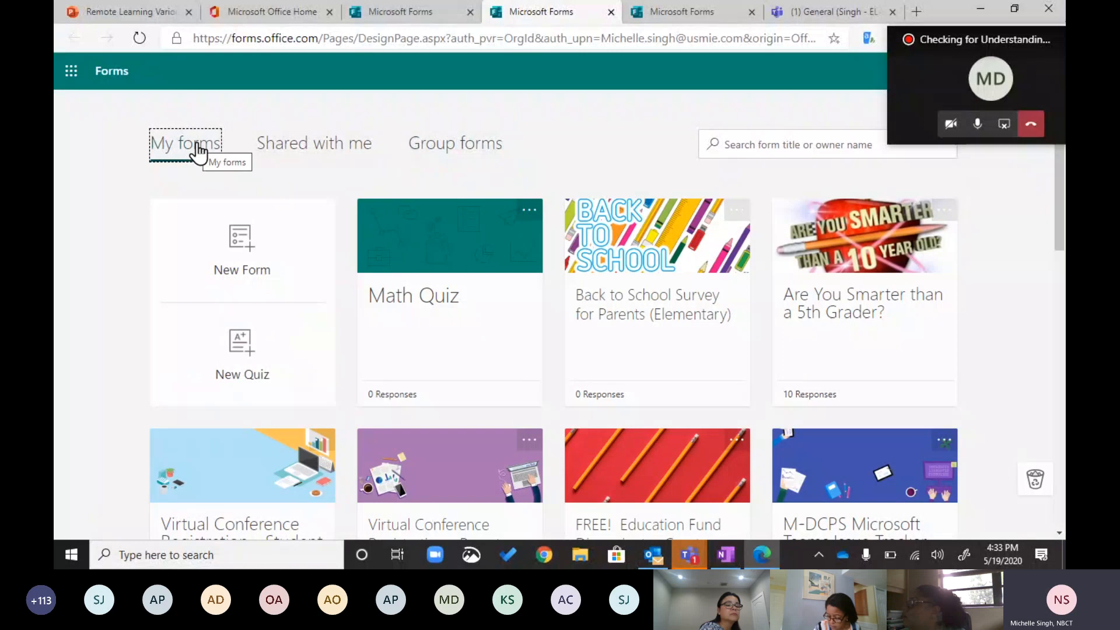
Step: Move the floating meeting window off the page header and look through the whole My forms collection
drag(1002, 44, 953, 310)
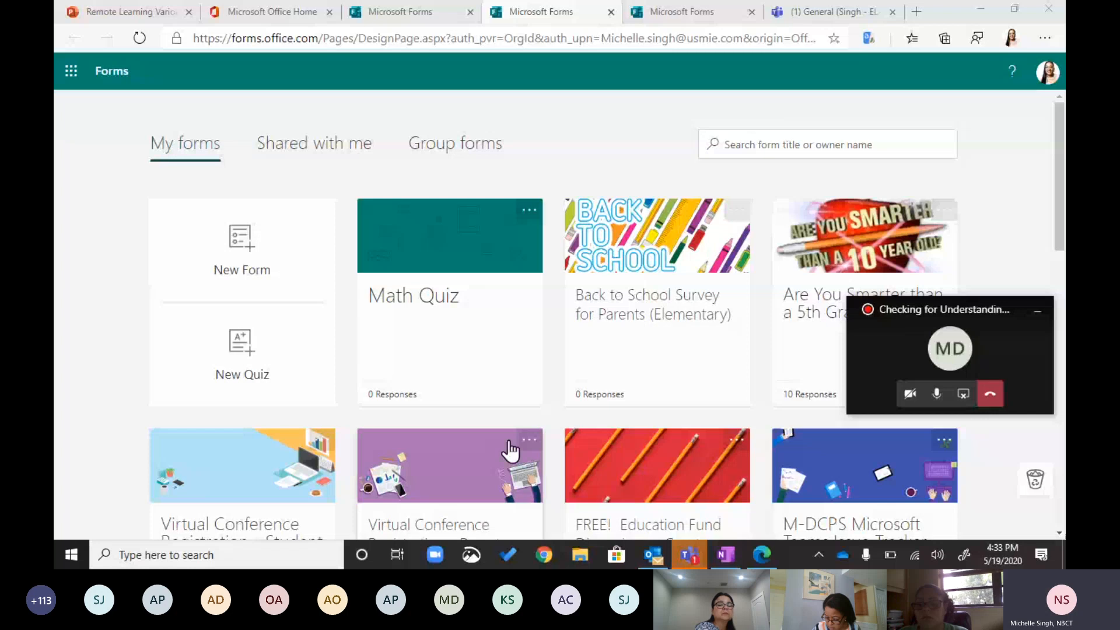
scroll(523, 432, down, 2)
scroll(523, 433, down, 4)
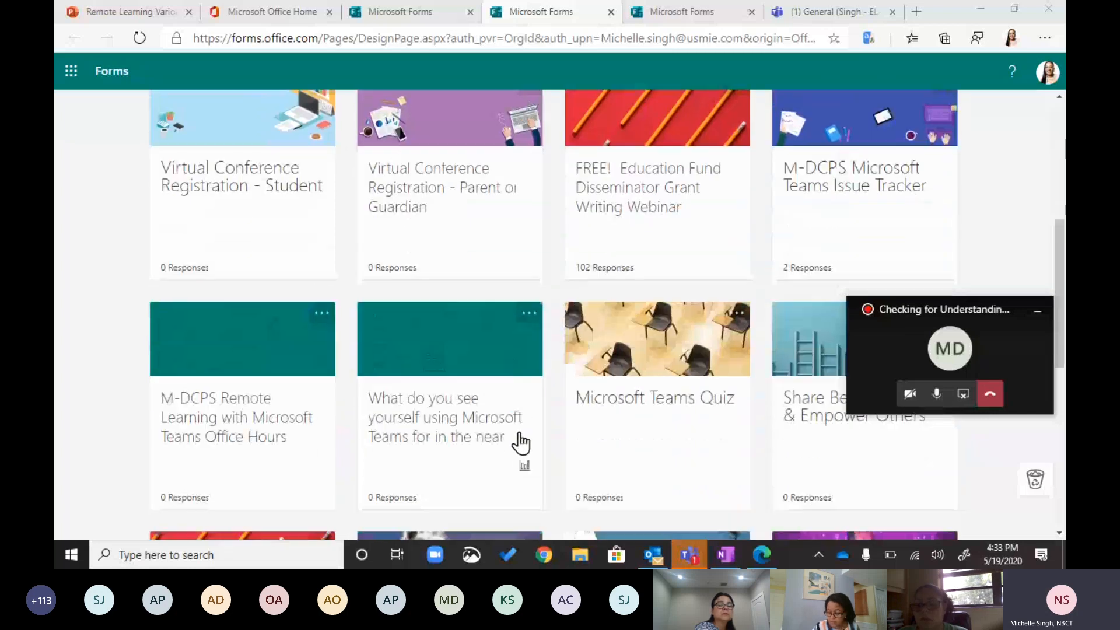
scroll(528, 449, down, 9)
scroll(530, 454, up, 4)
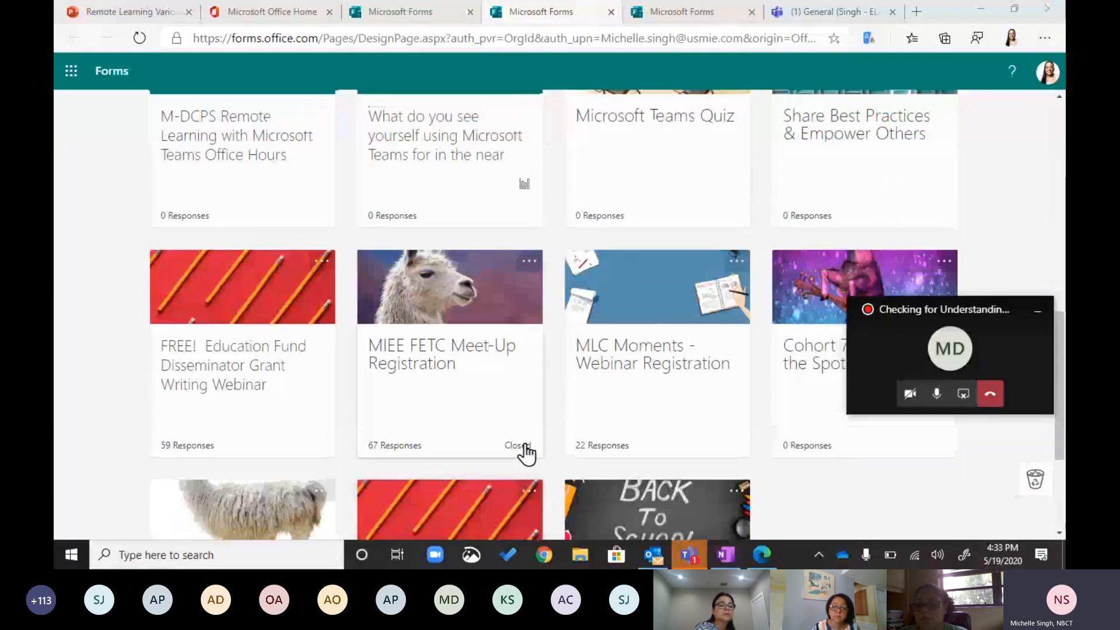
scroll(528, 453, up, 8)
scroll(526, 454, up, 2)
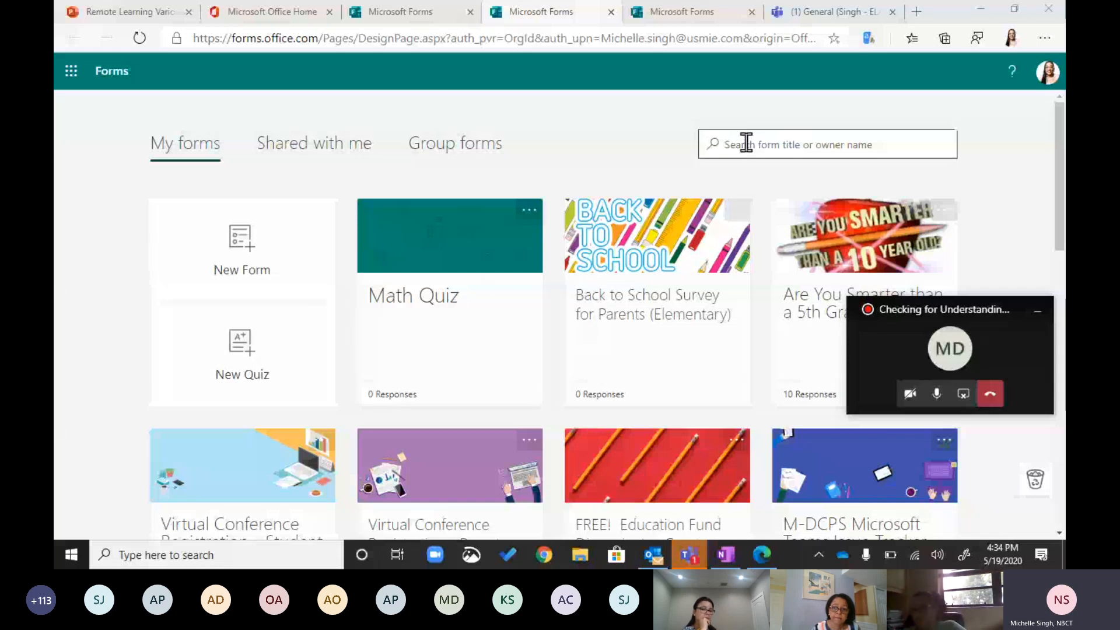
scroll(697, 412, down, 10)
scroll(697, 413, down, 3)
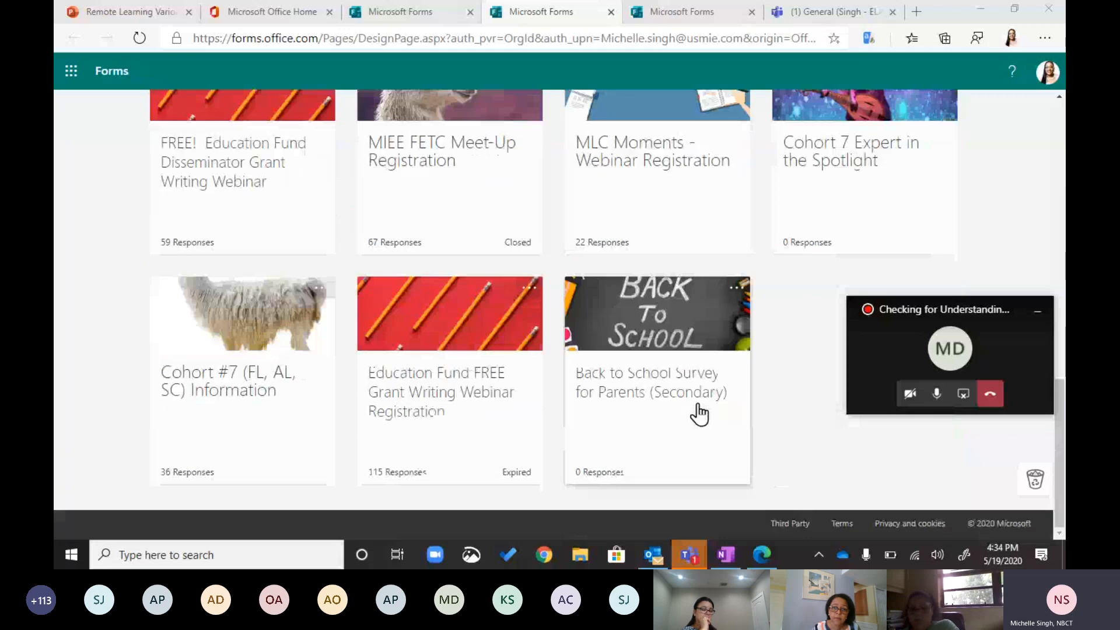
scroll(700, 412, up, 15)
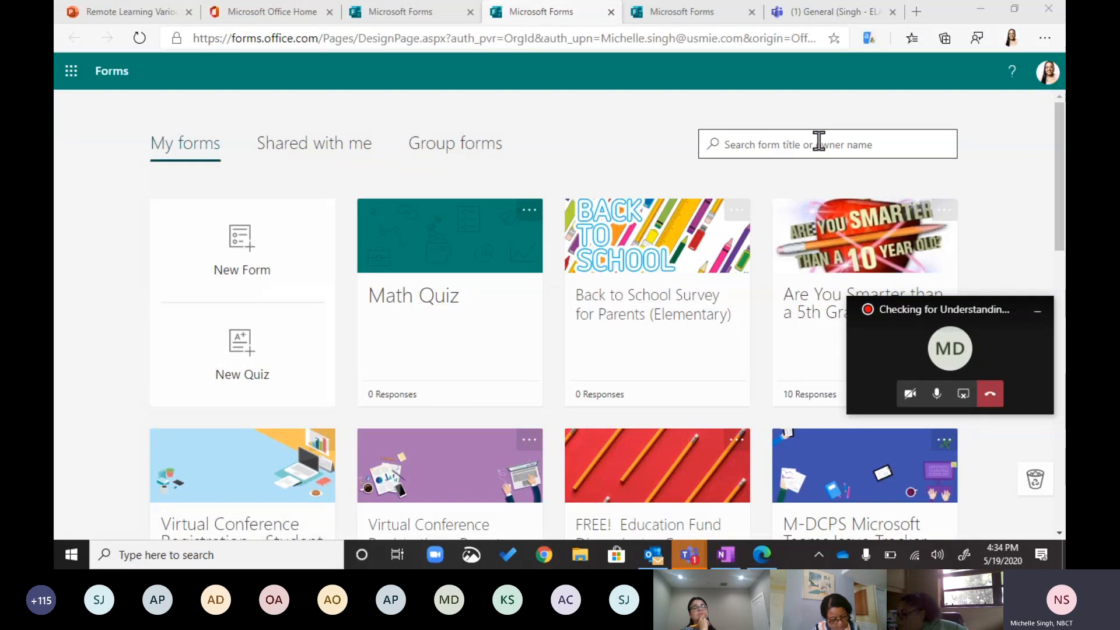
Step: View the signed-in account's details with the meeting window moved aside, and close them
click(1044, 73)
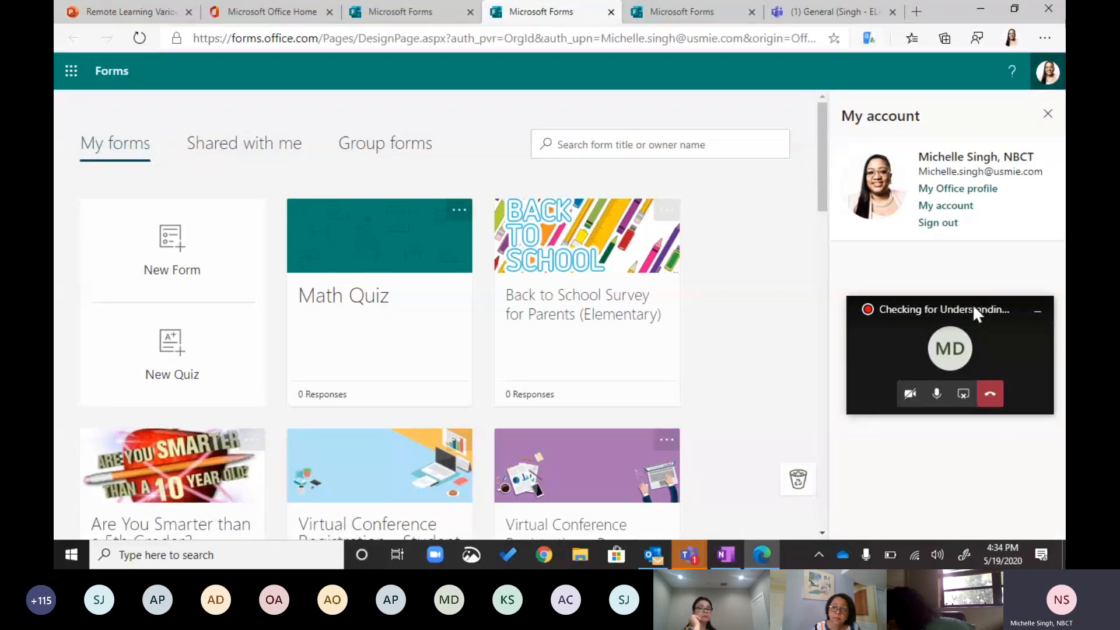
drag(971, 302, 1000, 79)
click(1048, 115)
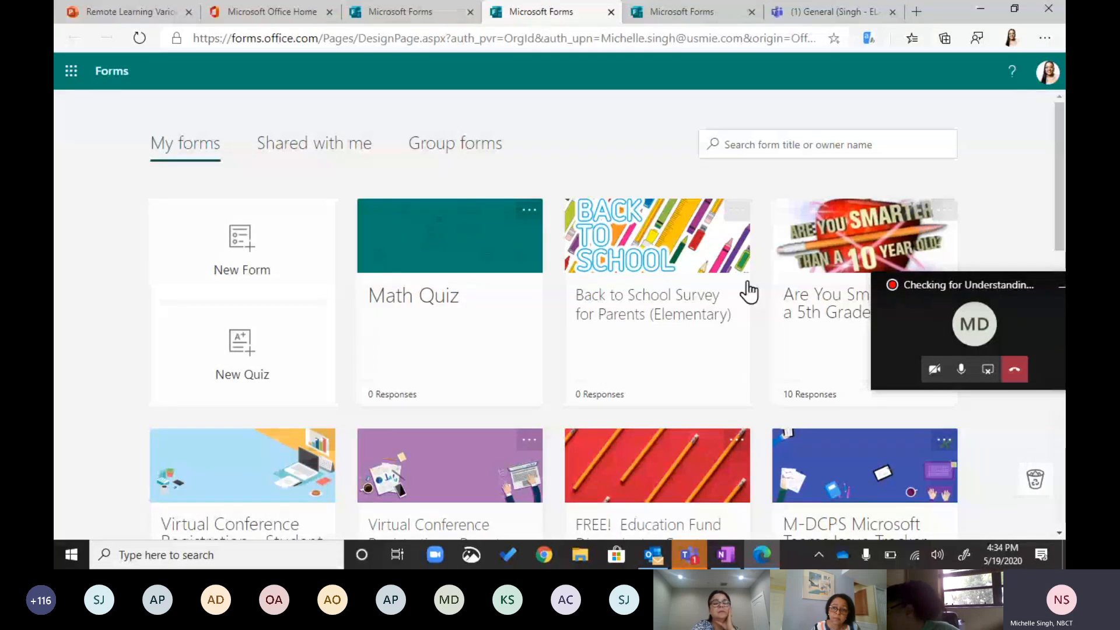
Step: Bring up the "Are You Smarter than a 5th Grader?" quiz preview and examine its header and first questions in computer view
click(400, 9)
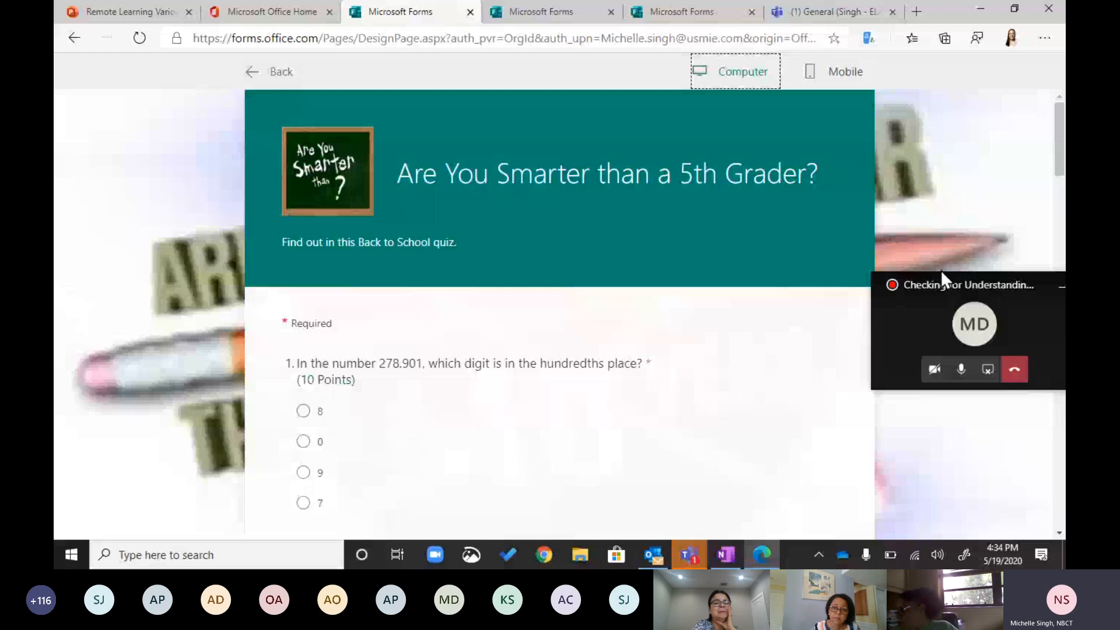
drag(942, 281, 964, 431)
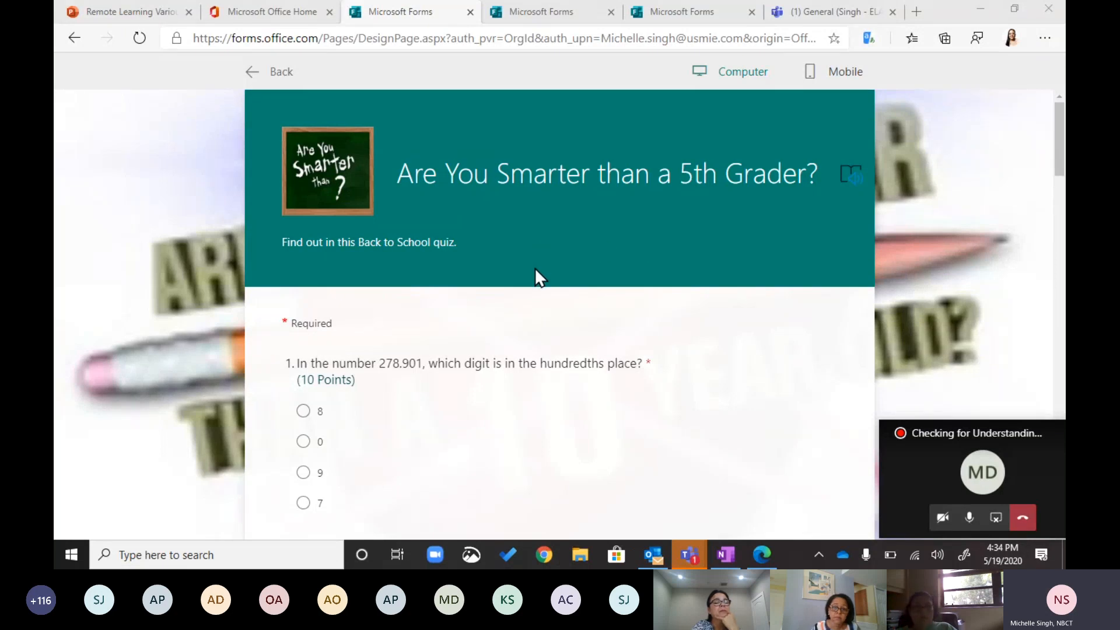
scroll(534, 267, down, 2)
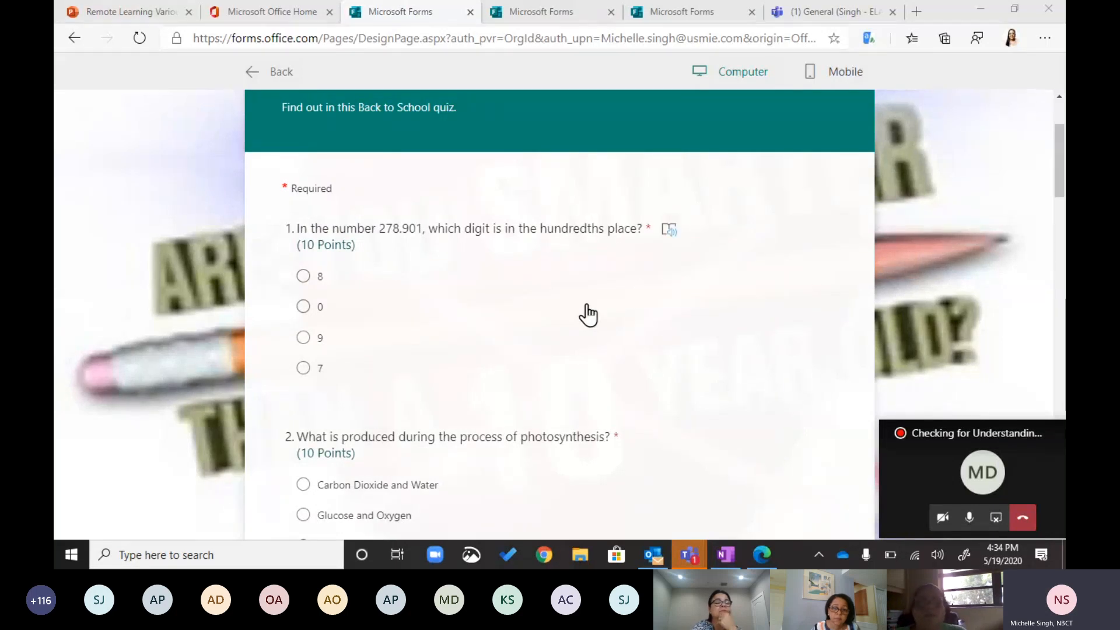
scroll(583, 313, down, 1)
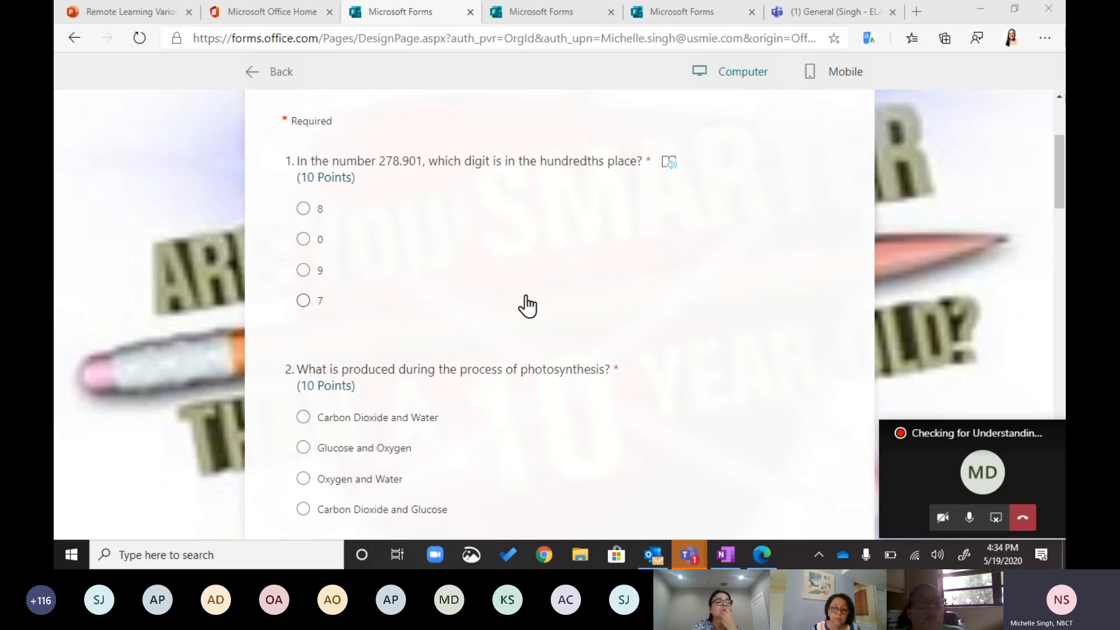
scroll(527, 306, up, 3)
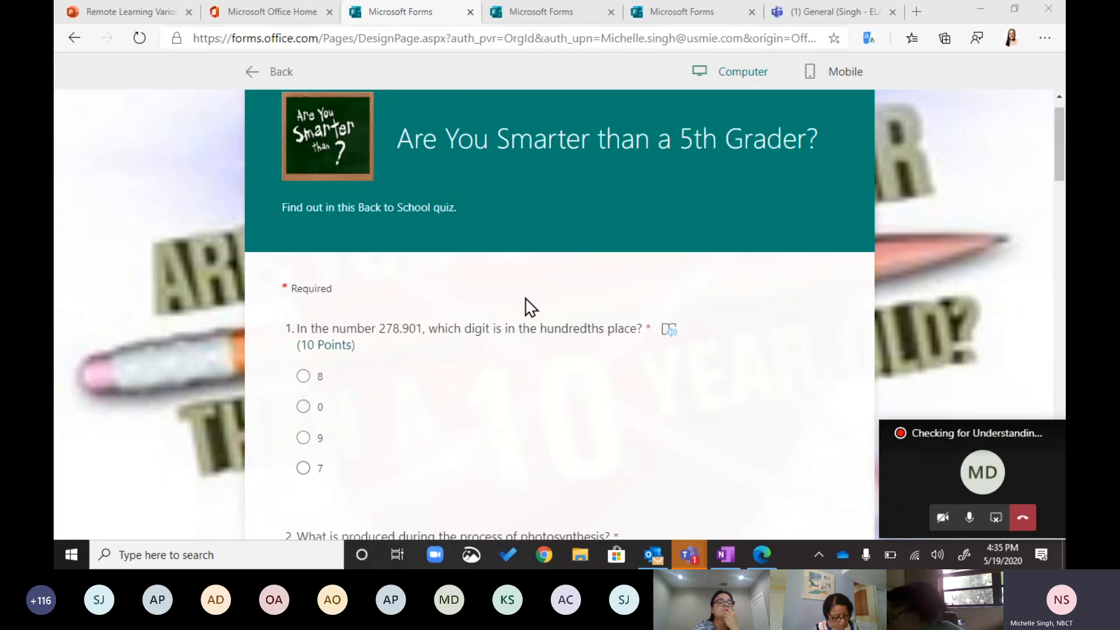
scroll(493, 345, down, 3)
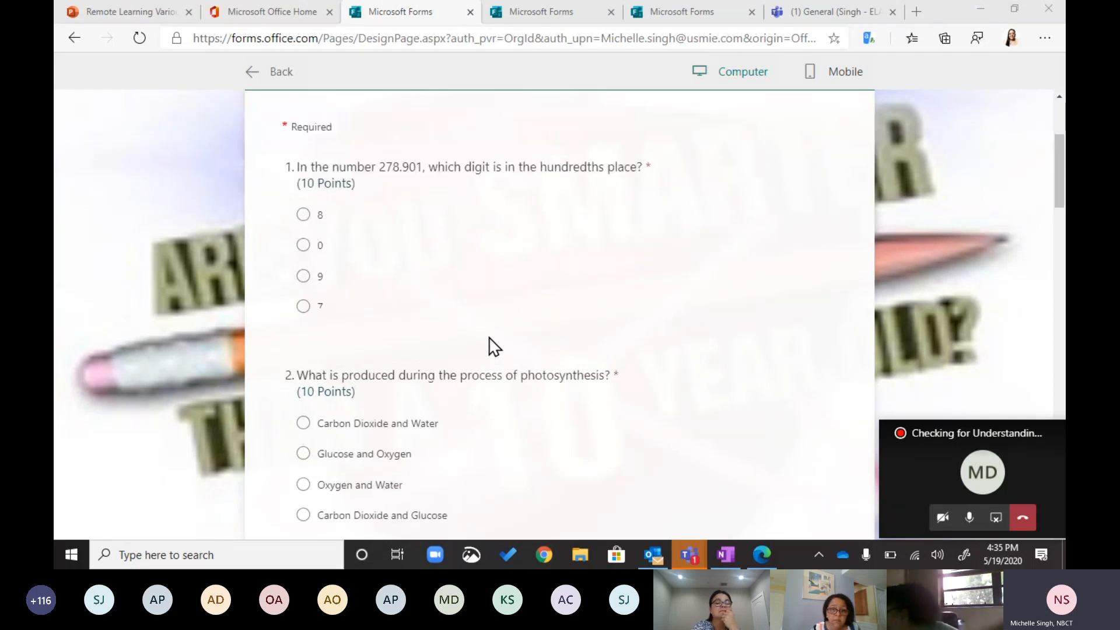
scroll(490, 338, up, 3)
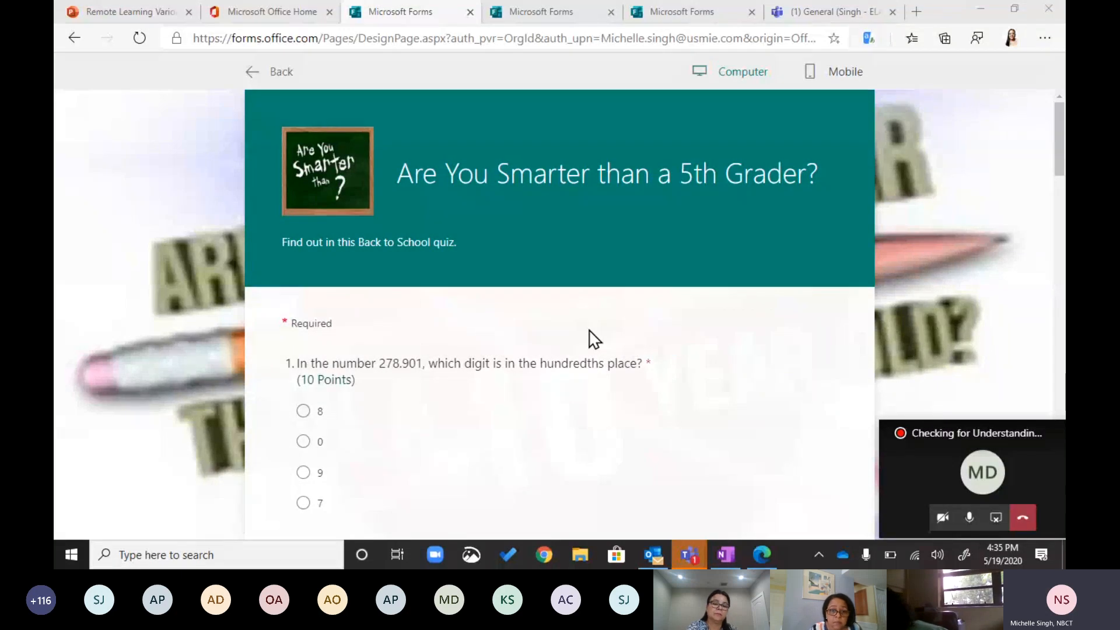
scroll(594, 338, down, 9)
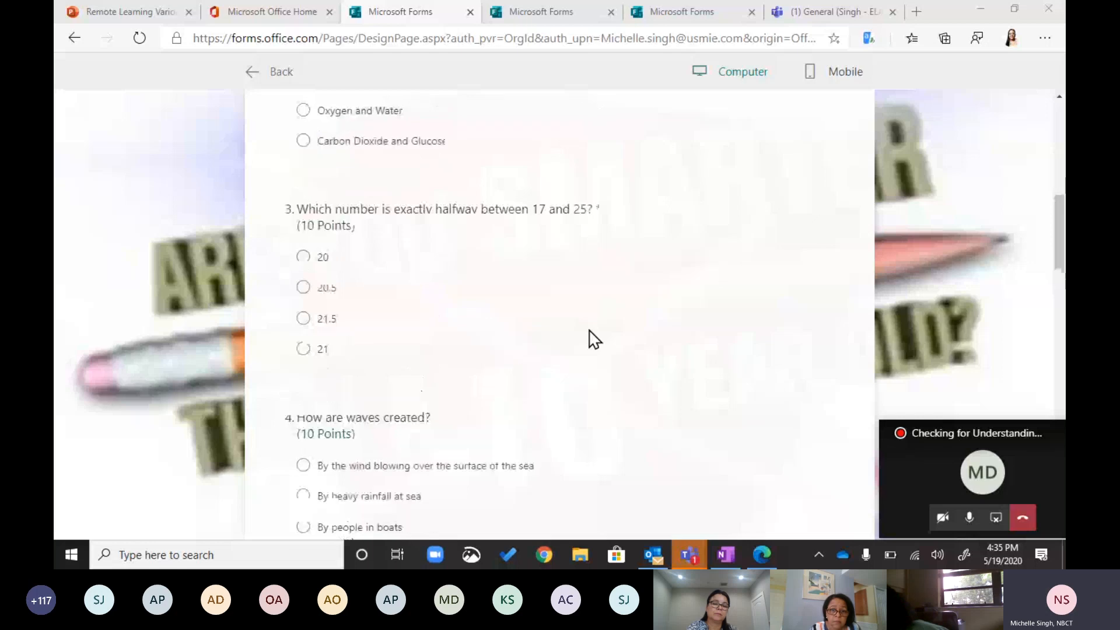
scroll(591, 338, up, 9)
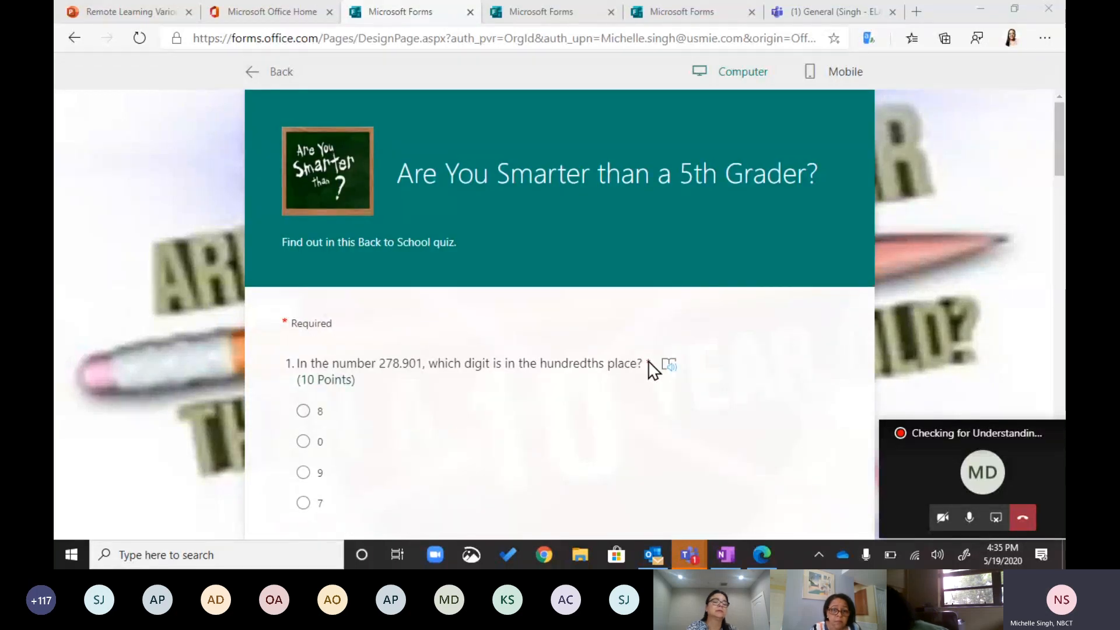
Step: Check the required-question markers on questions 1 to 5 of the quiz preview
scroll(652, 372, down, 3)
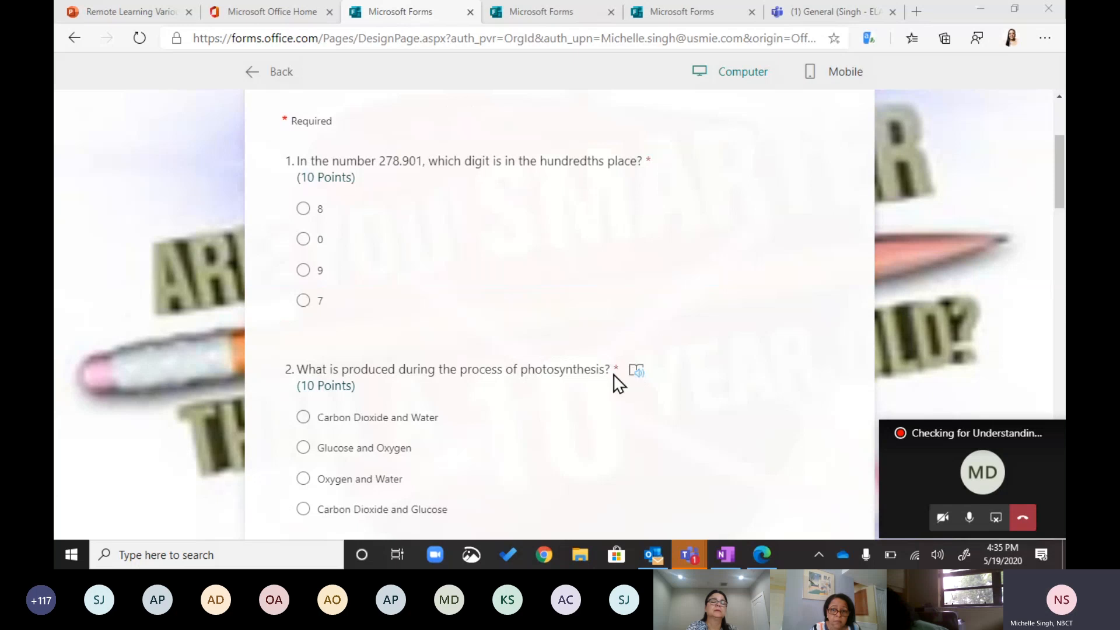
scroll(625, 378, down, 3)
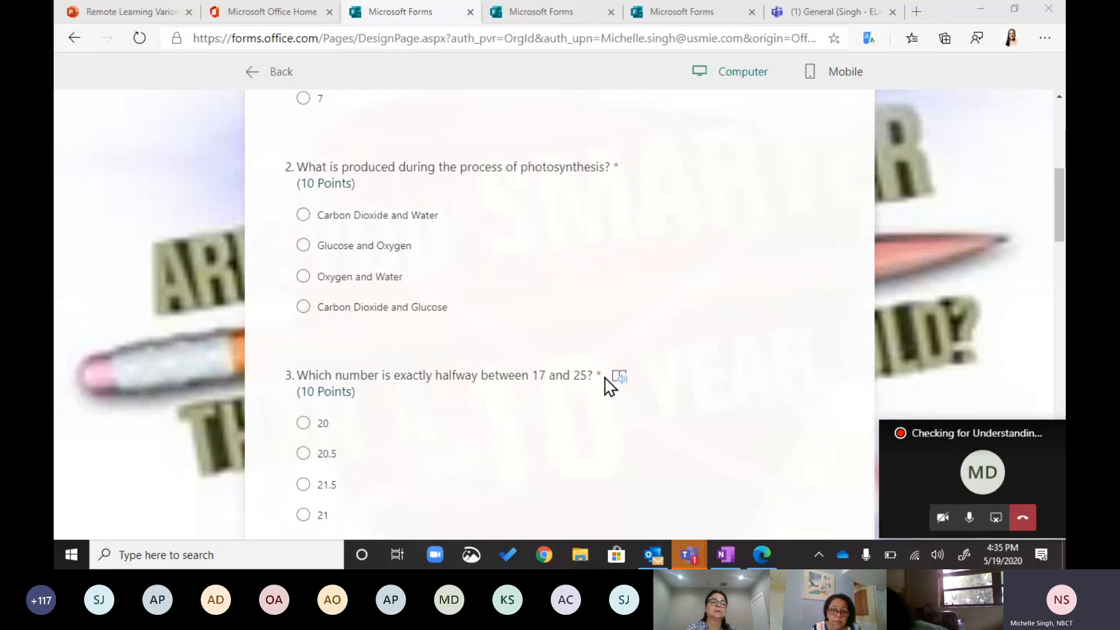
scroll(602, 382, down, 3)
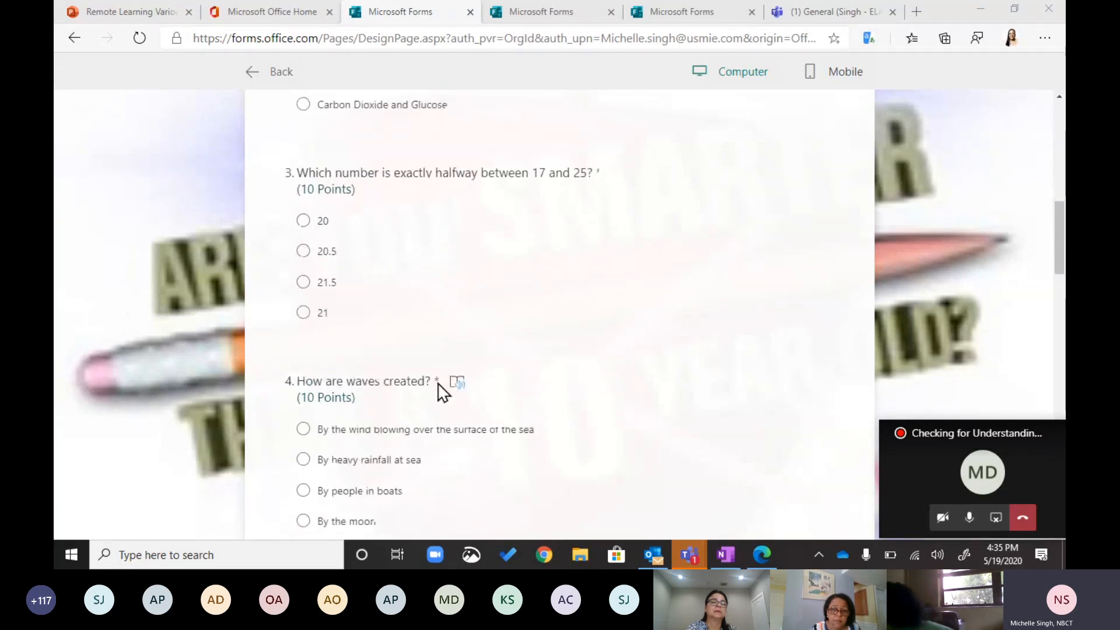
scroll(443, 392, down, 4)
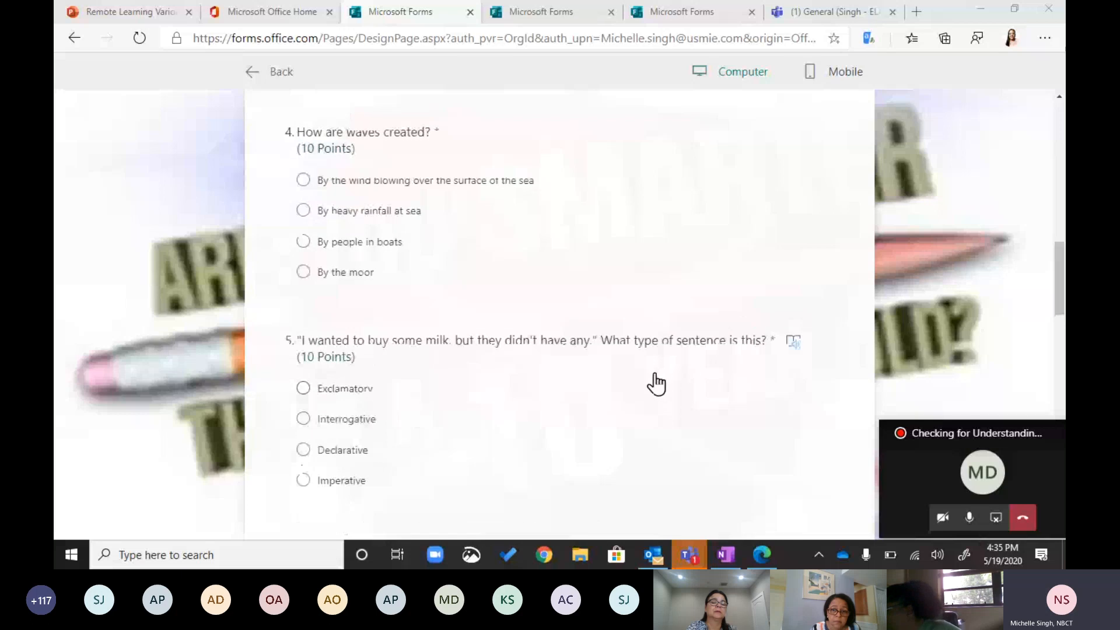
scroll(659, 385, up, 13)
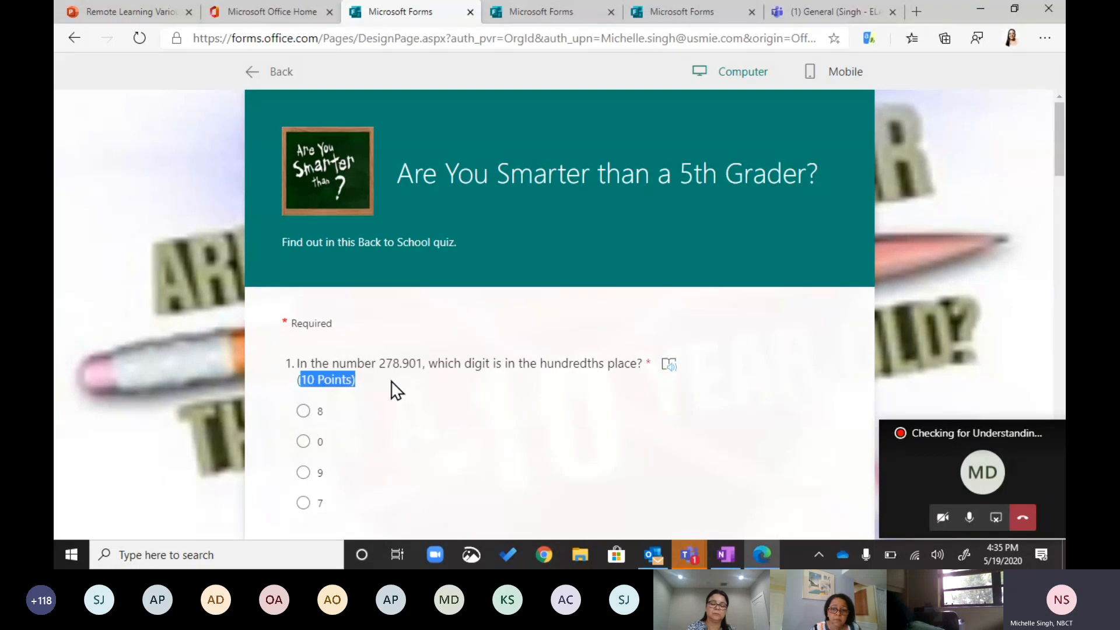
Step: Check the point values shown beneath the first two quiz questions
scroll(422, 426, down, 3)
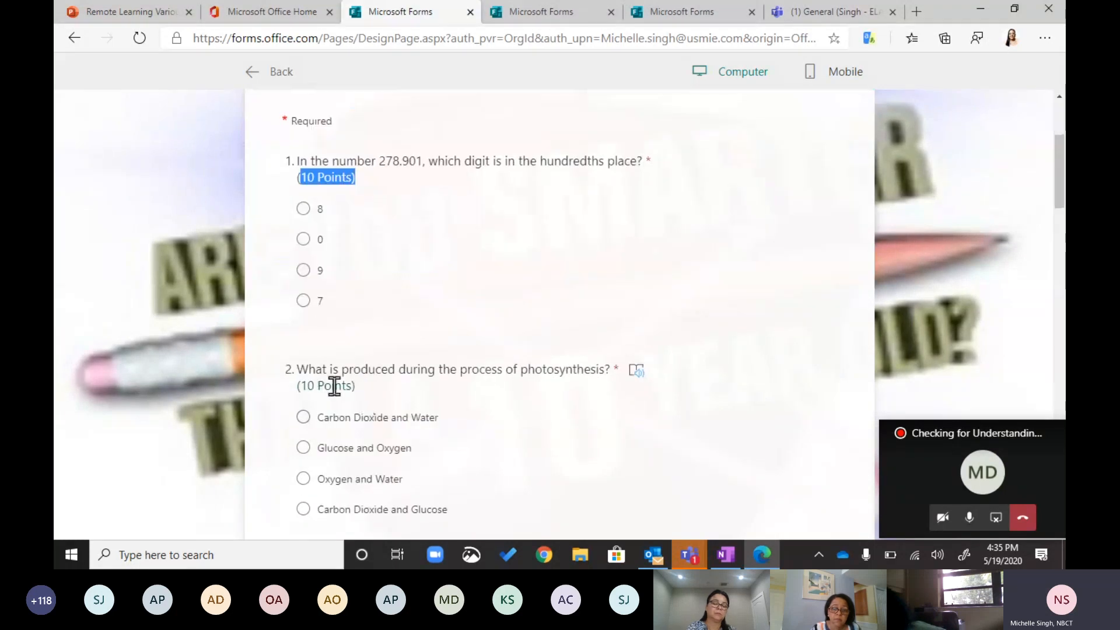
scroll(452, 408, up, 3)
click(404, 380)
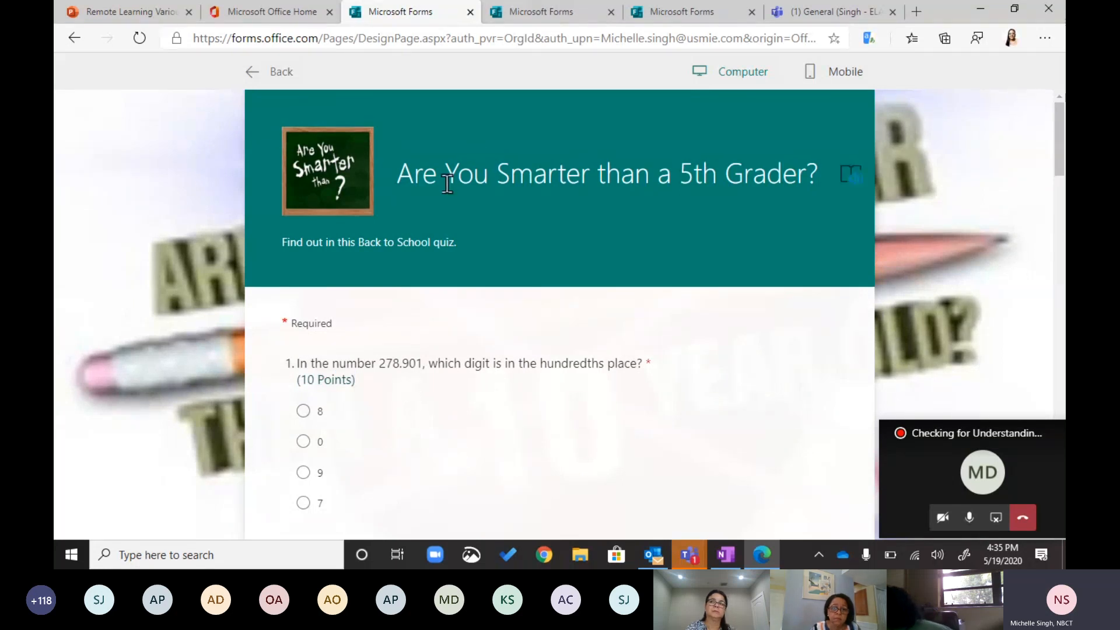
Step: Preview the quiz in mobile view and look through its questions down to question 10
click(809, 76)
scroll(572, 295, down, 3)
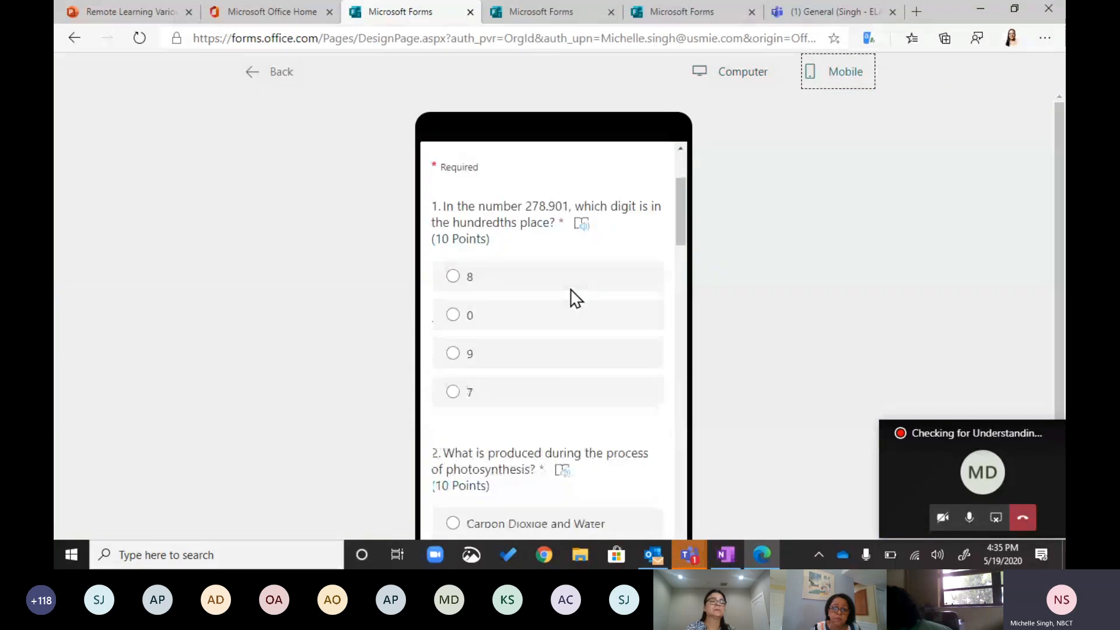
scroll(574, 300, down, 10)
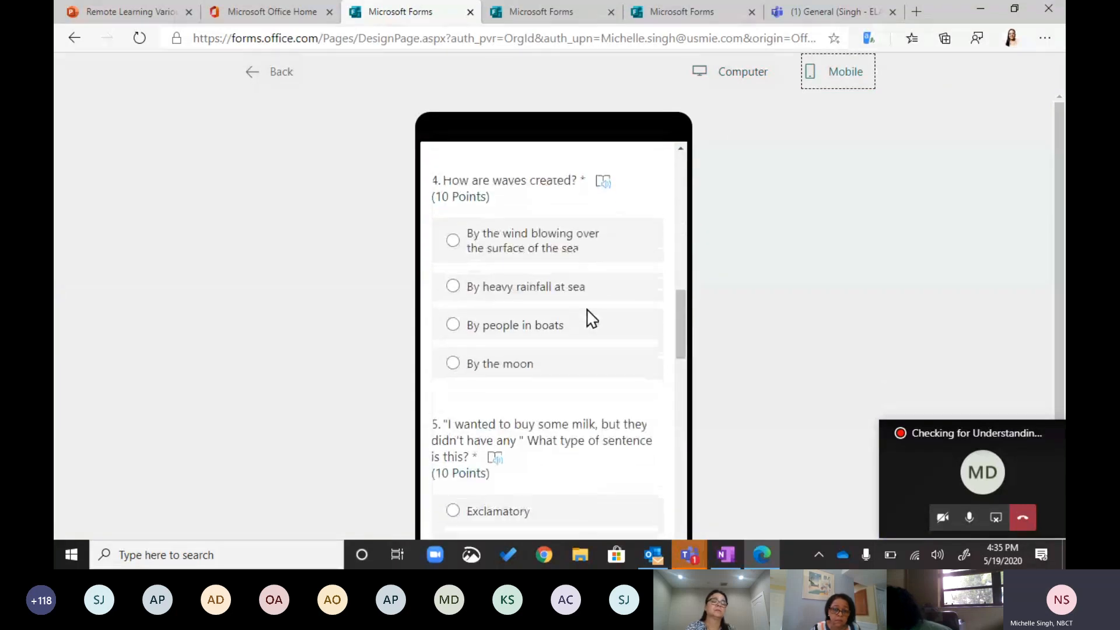
scroll(590, 317, down, 15)
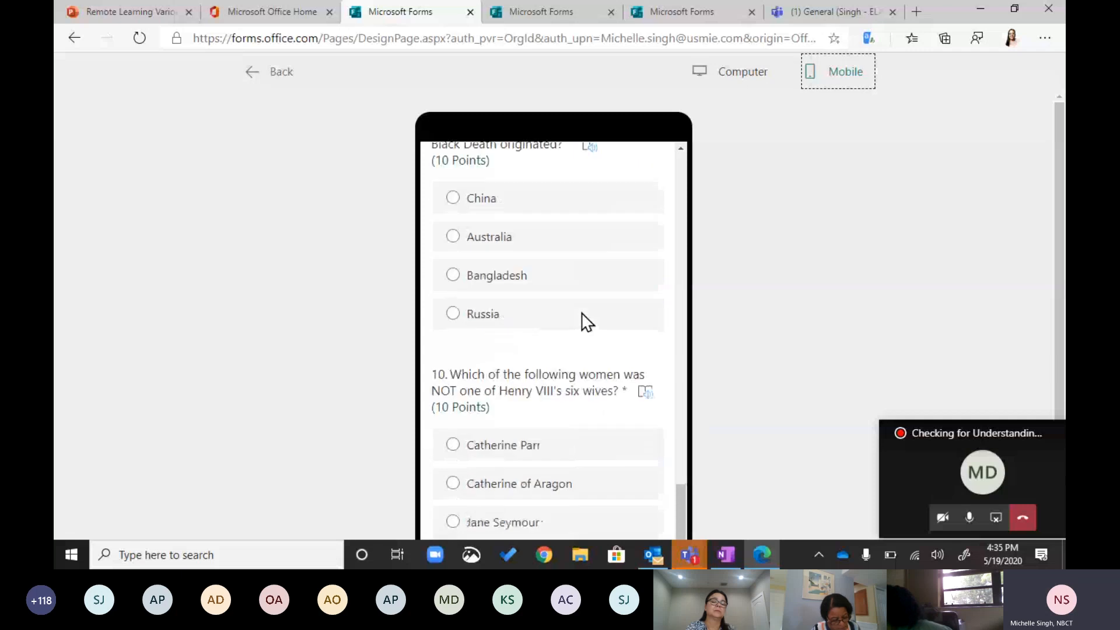
Step: Switch the quiz preview back to computer view and answer question 1 with 0
scroll(583, 320, down, 5)
click(733, 81)
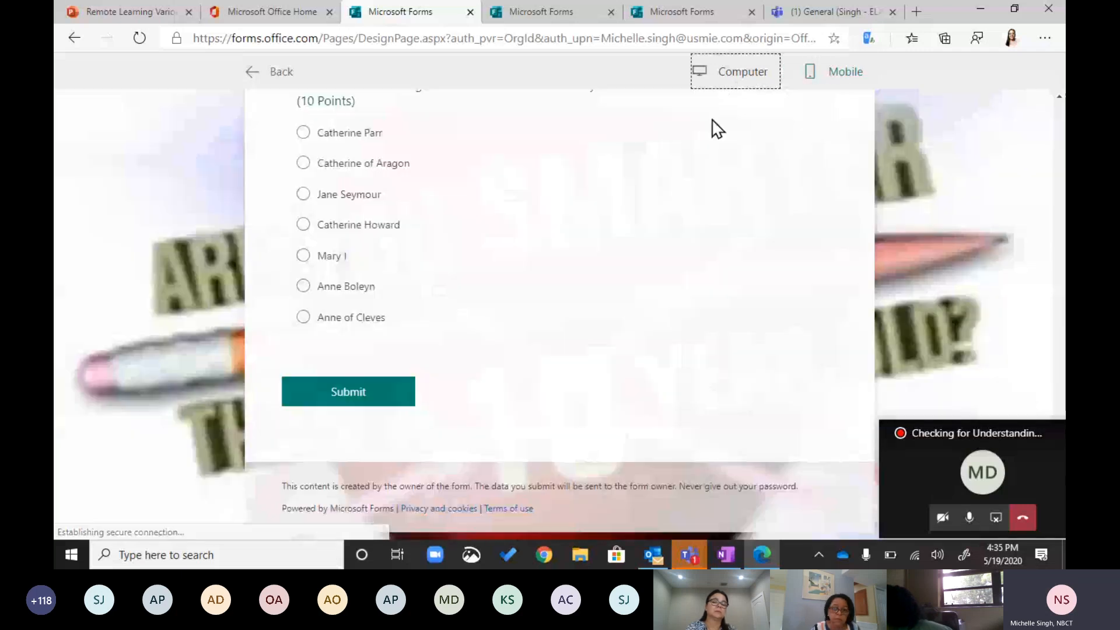
scroll(587, 343, up, 15)
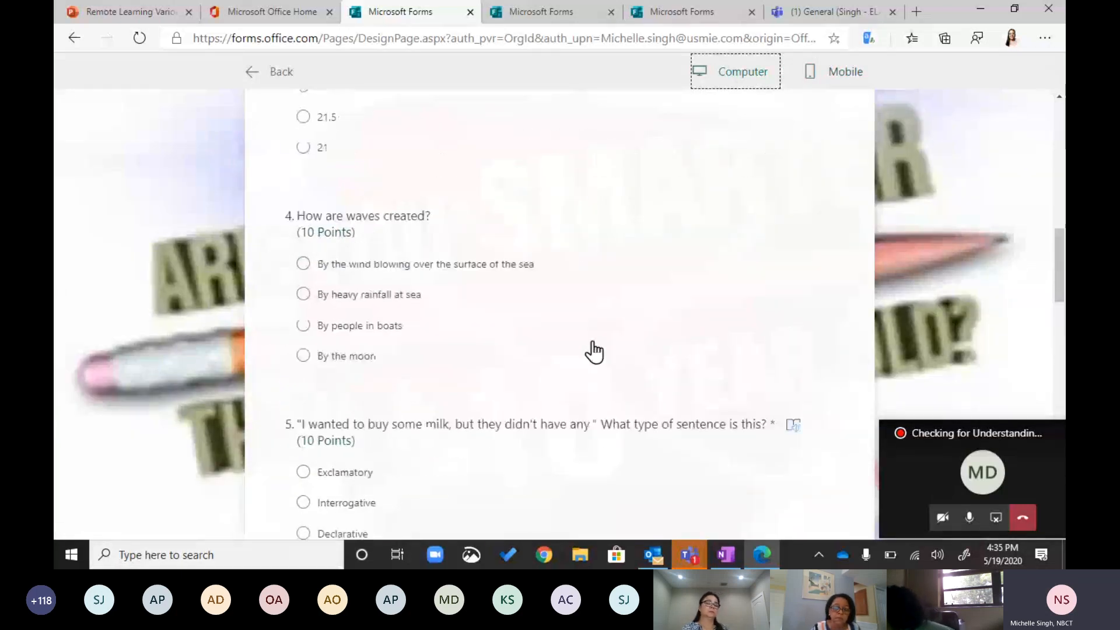
scroll(594, 350, up, 10)
scroll(594, 344, down, 3)
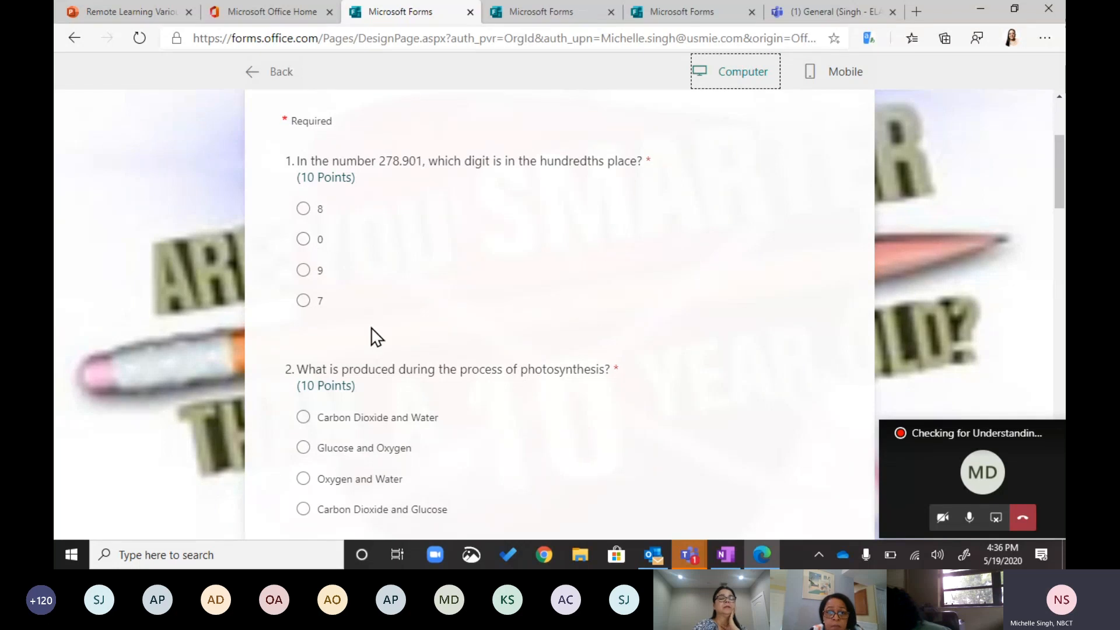
click(304, 239)
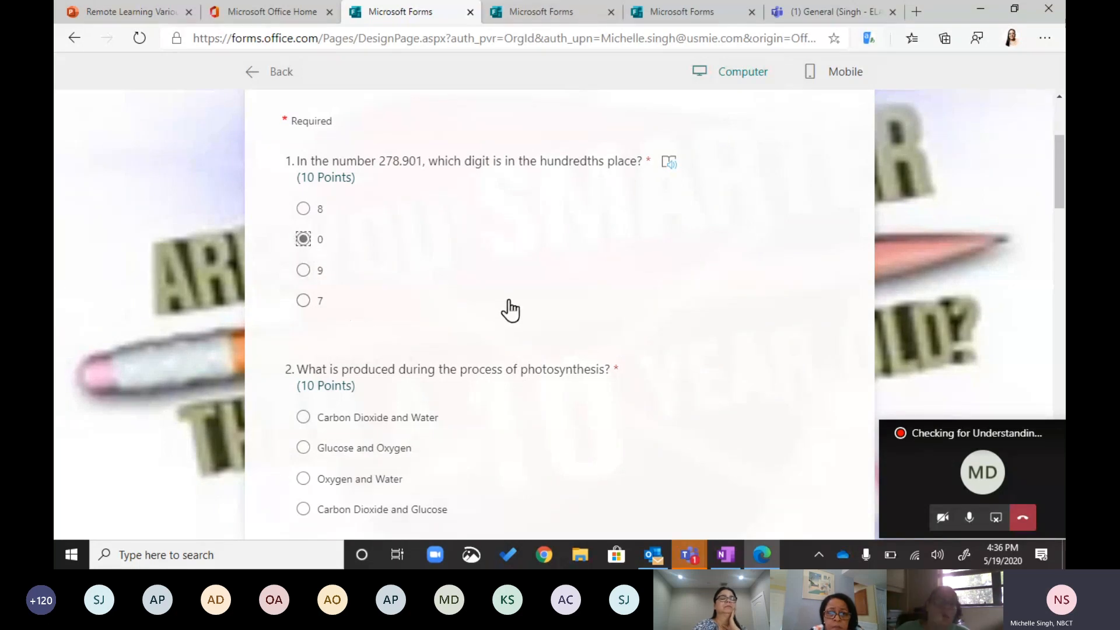
Step: Open question 1 in Immersive Reader, play the read-aloud briefly and pause it
scroll(521, 318, down, 1)
scroll(642, 268, up, 3)
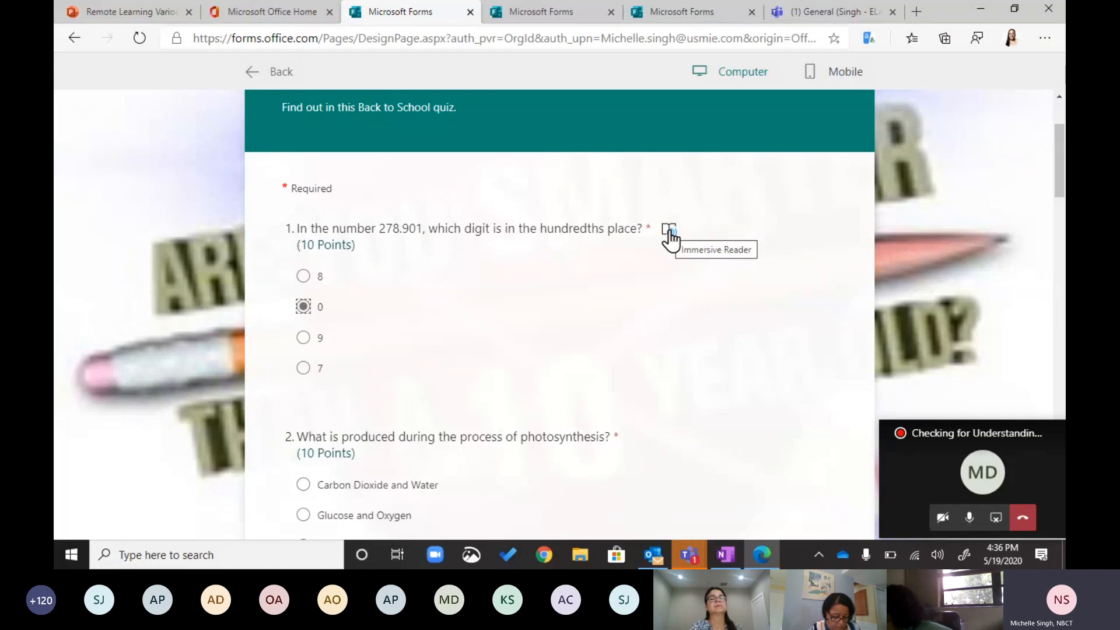
click(669, 230)
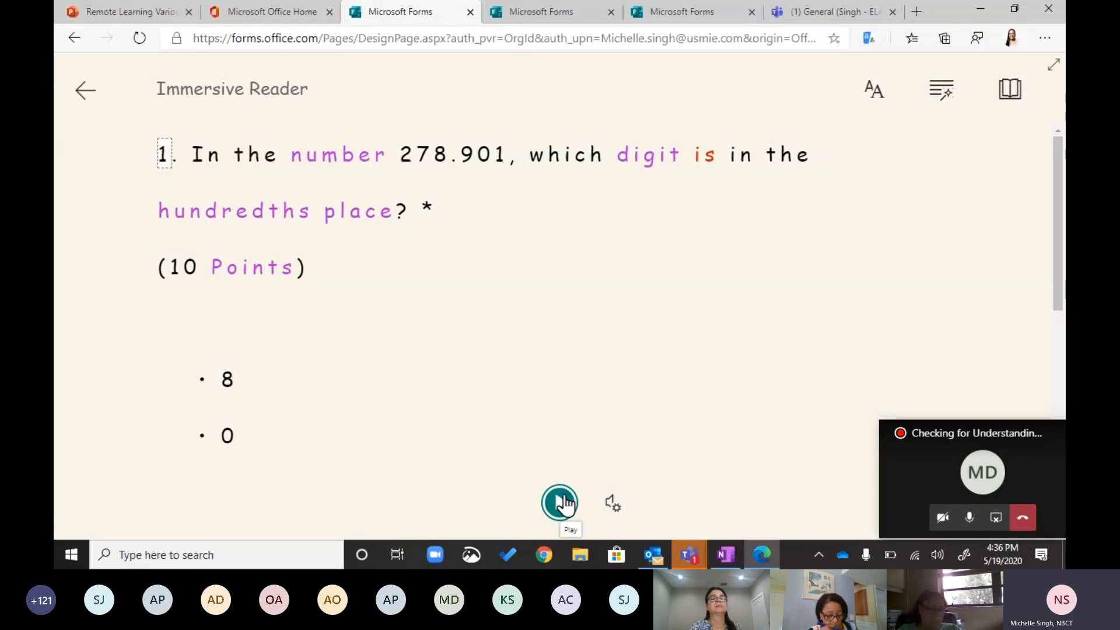
click(563, 502)
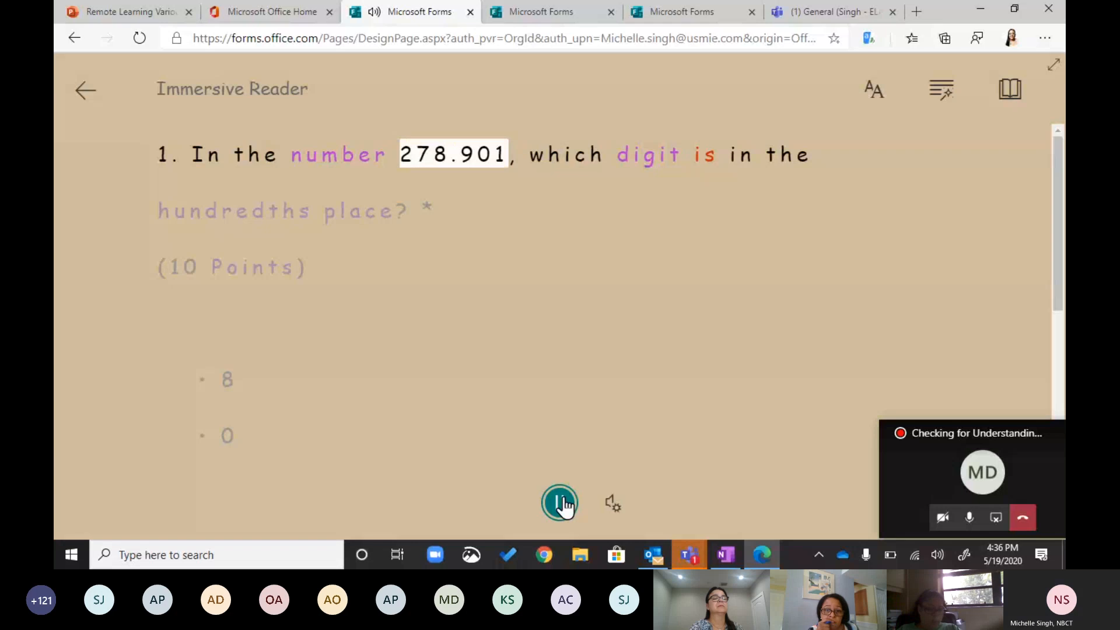
click(561, 503)
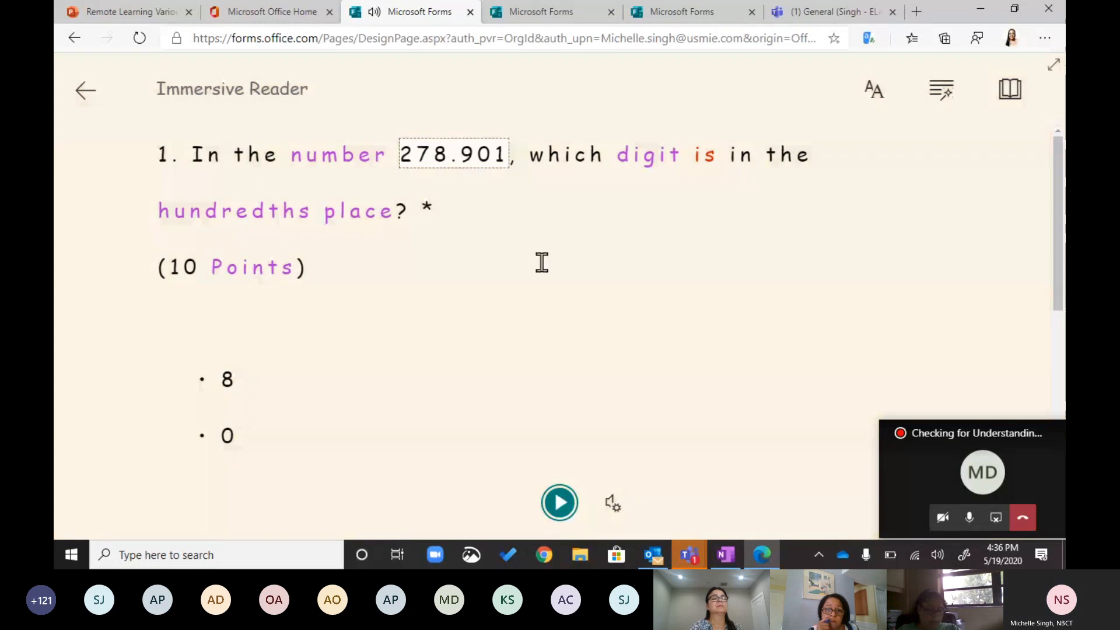
Step: Translate the whole question into Chinese Simplified (China) in Immersive Reader, check the translation and return to the quiz preview
click(1010, 92)
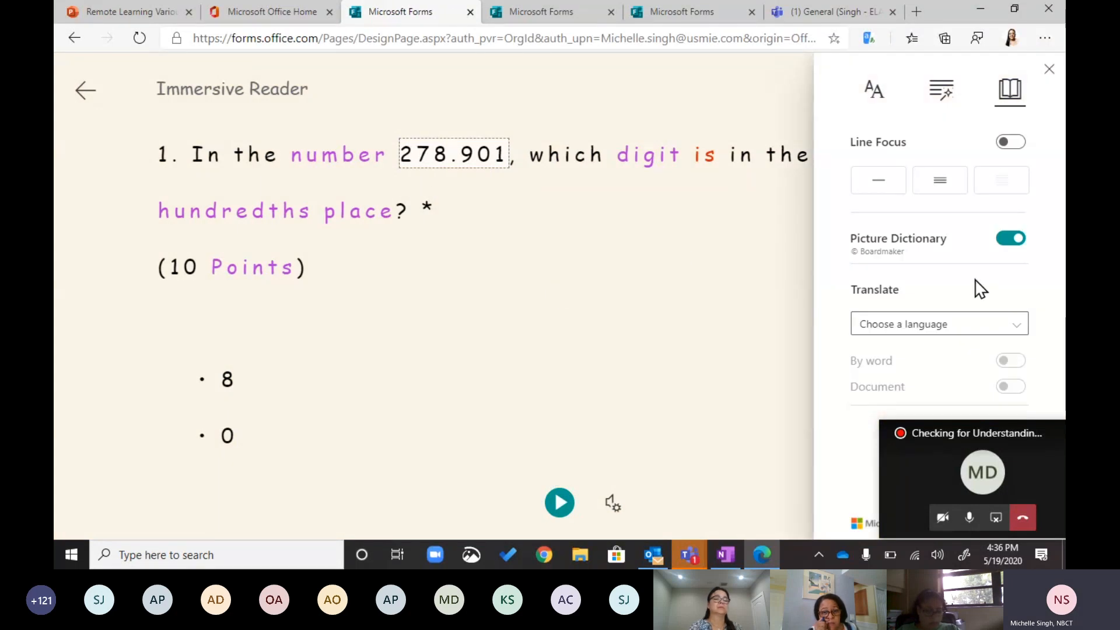
click(934, 333)
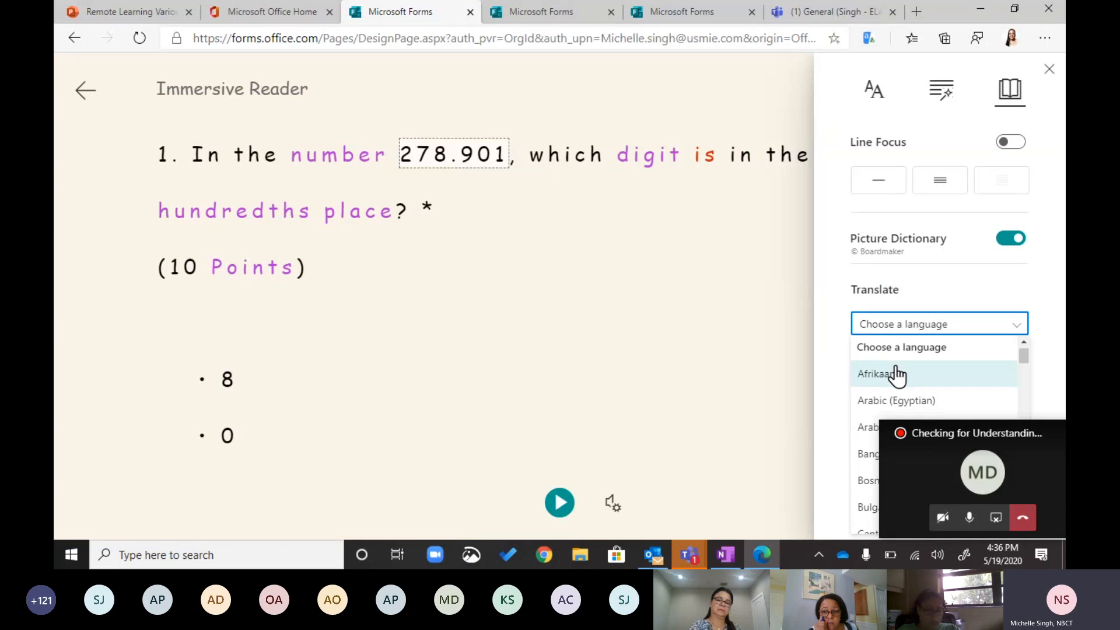
scroll(897, 376, down, 3)
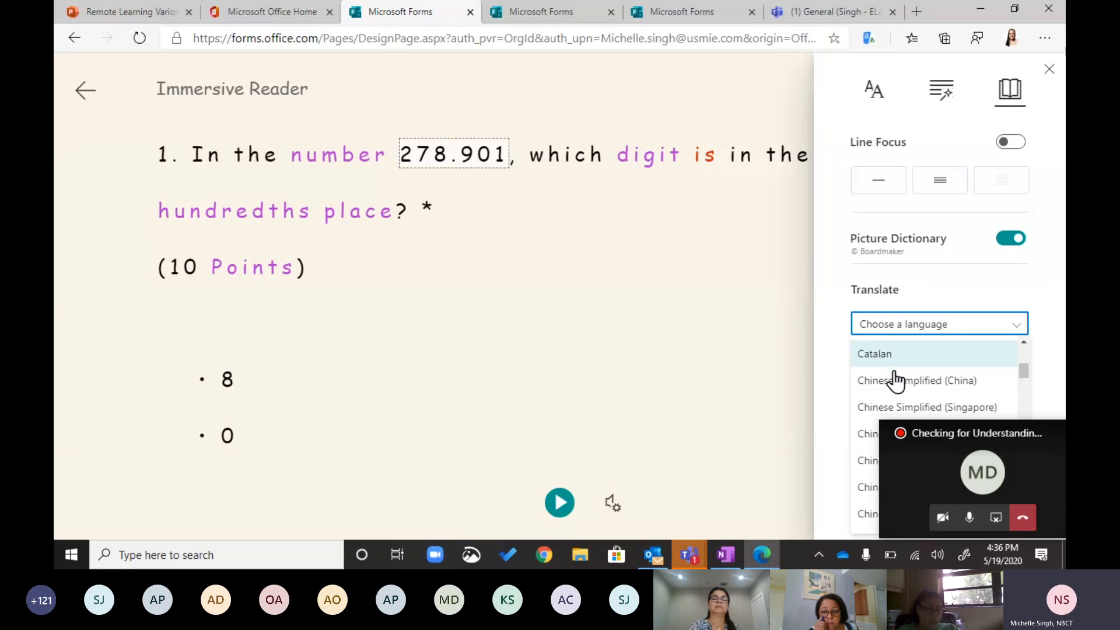
click(894, 380)
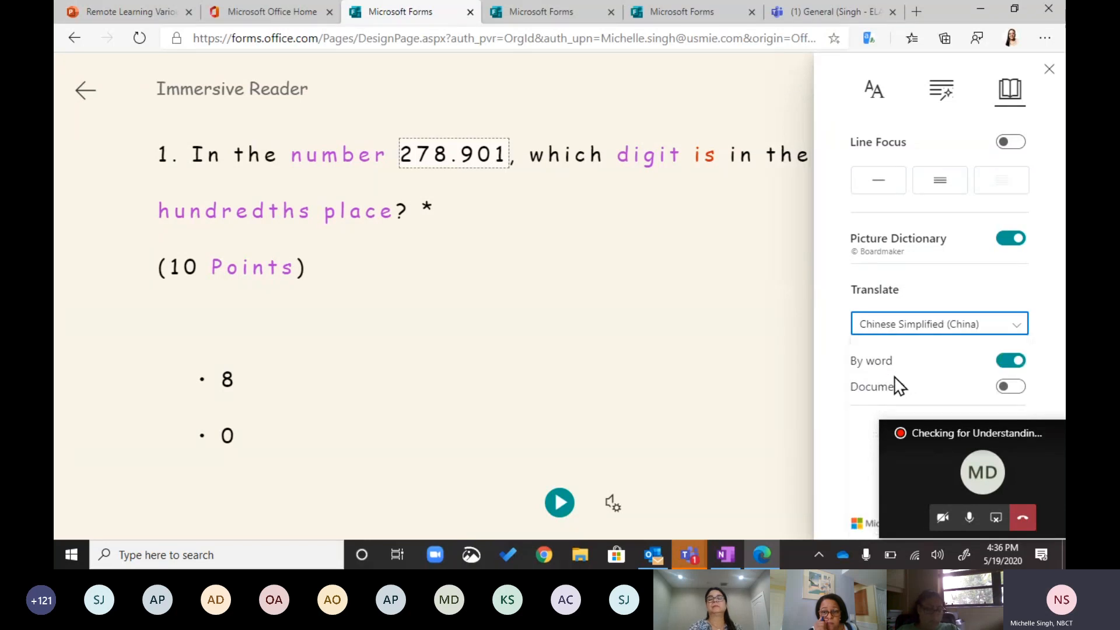
click(1011, 387)
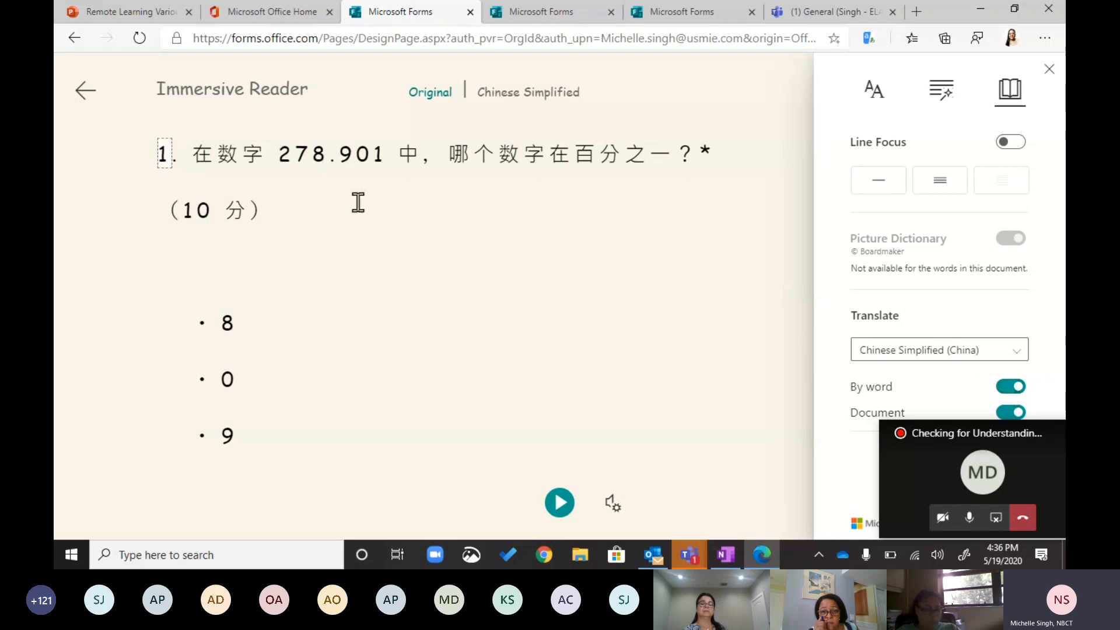
click(86, 91)
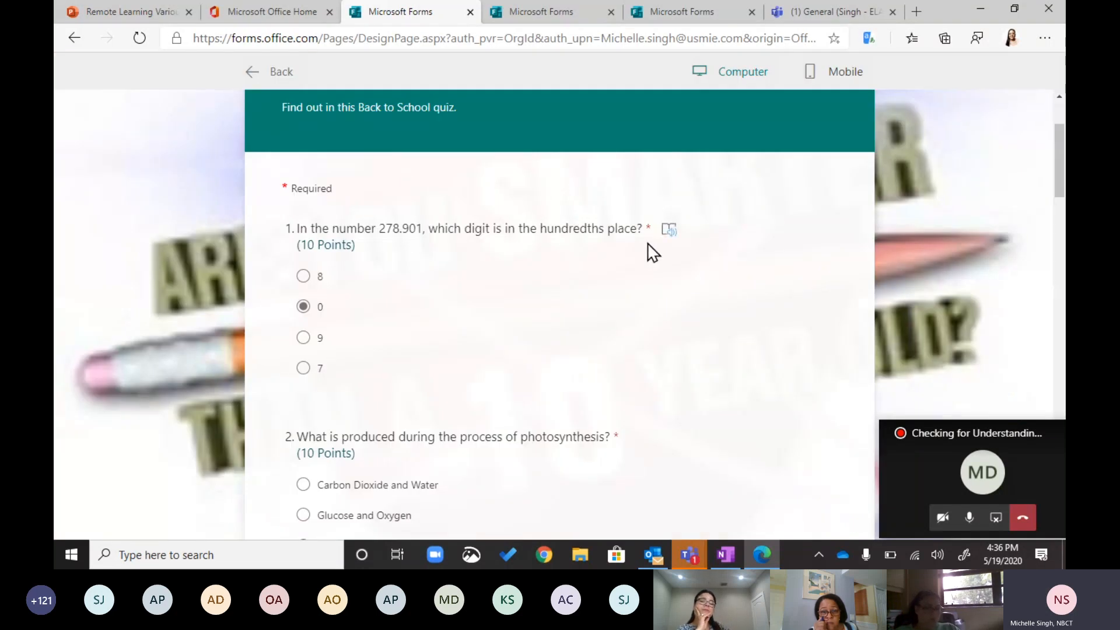
Step: Check the Immersive Reader options at the quiz title and question 1, and answer question 2 with Carbon Dioxide and Glucose
scroll(740, 307, up, 2)
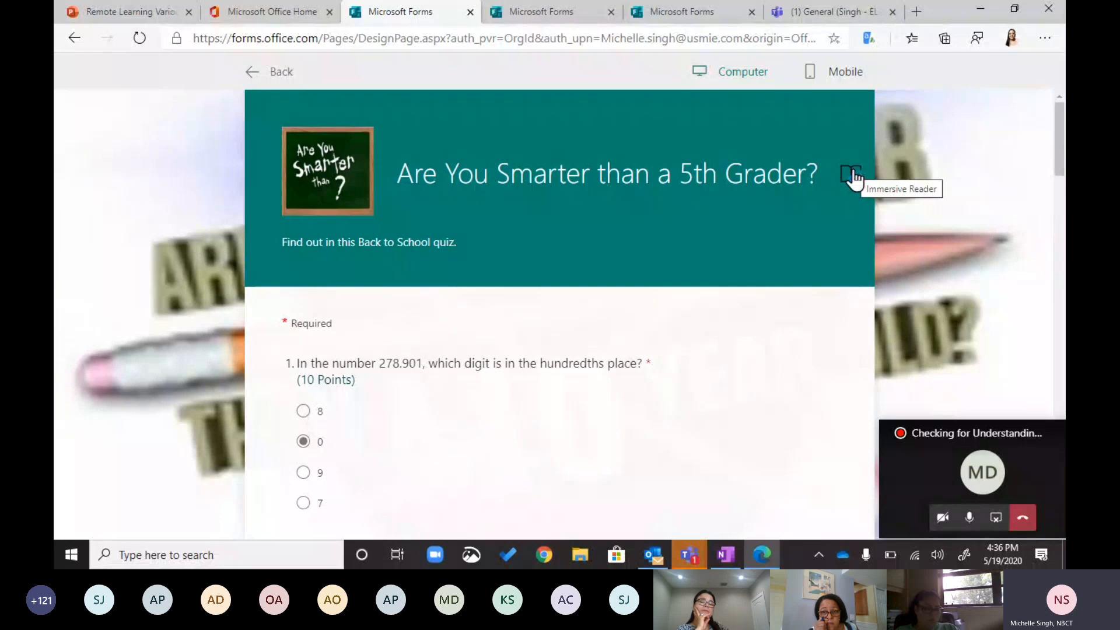
scroll(693, 284, down, 2)
scroll(693, 284, down, 3)
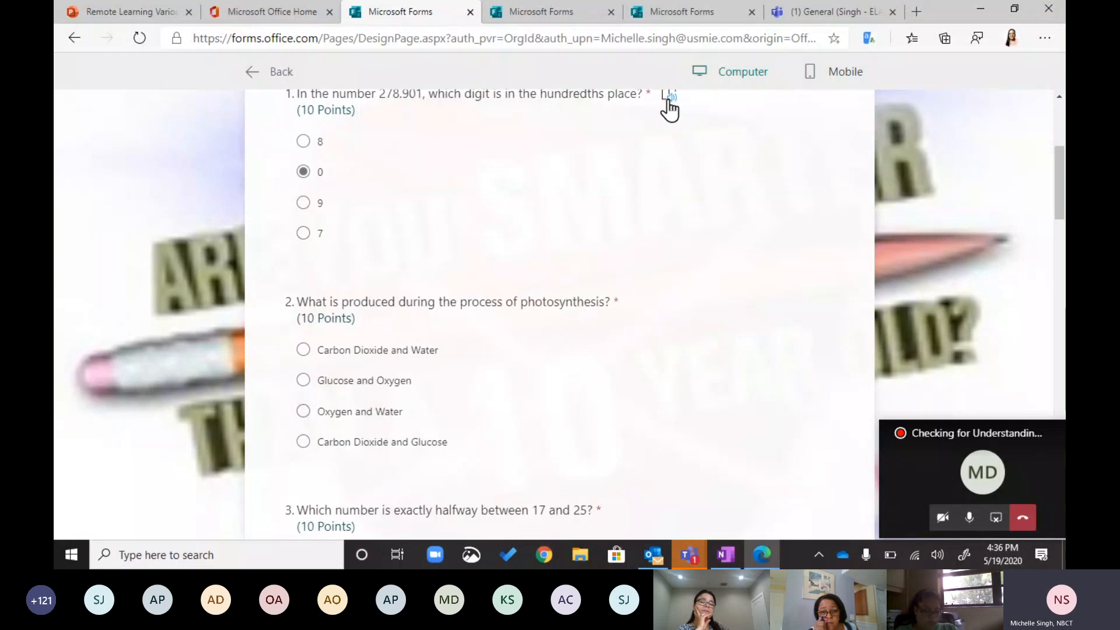
scroll(437, 320, down, 2)
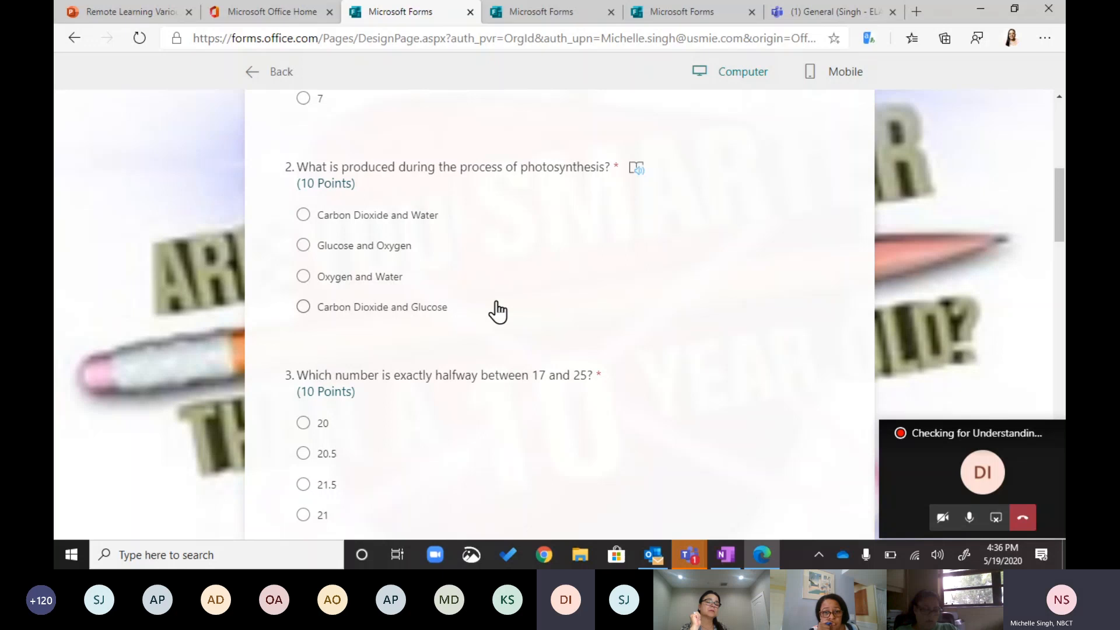
click(305, 307)
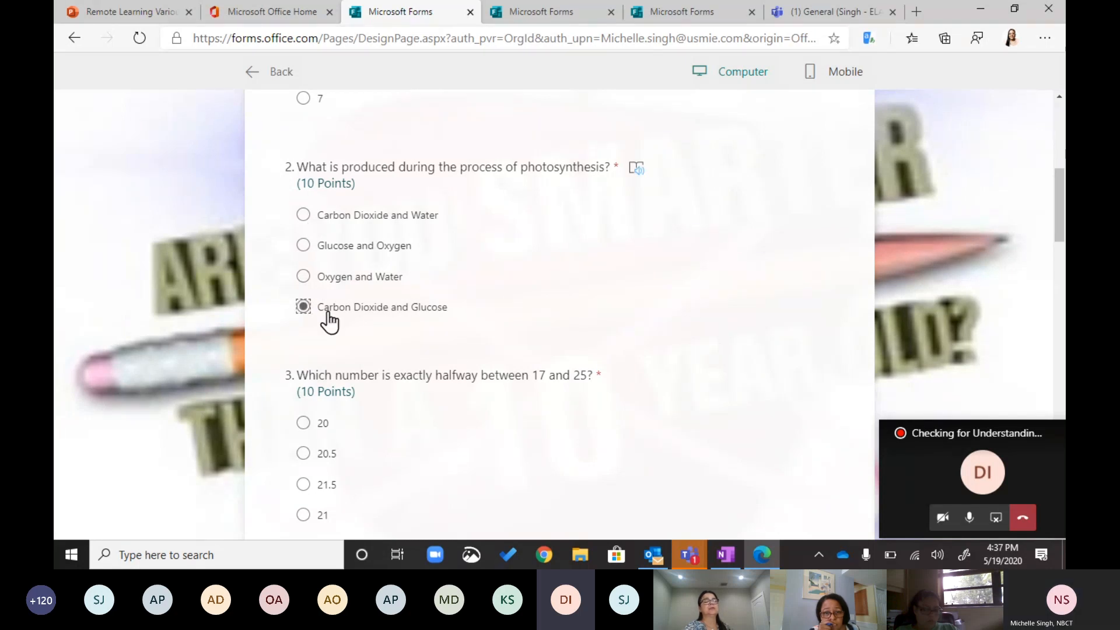
scroll(458, 363, down, 2)
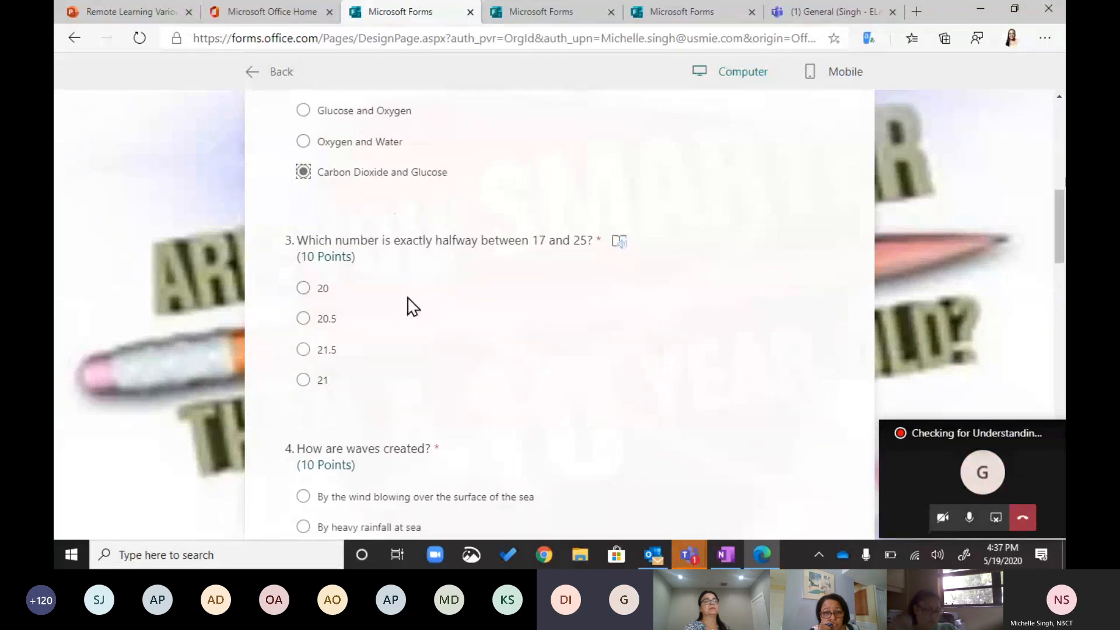
scroll(330, 206, up, 1)
scroll(330, 205, up, 1)
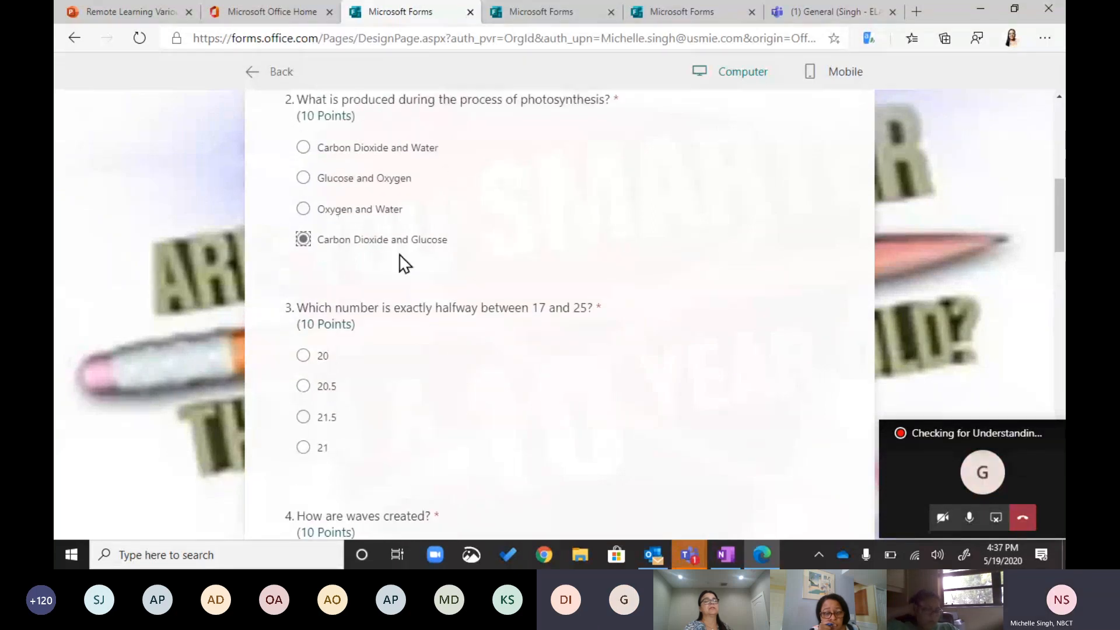
Step: Answer question 3 with 21 and question 4 with By the moon
scroll(401, 263, down, 2)
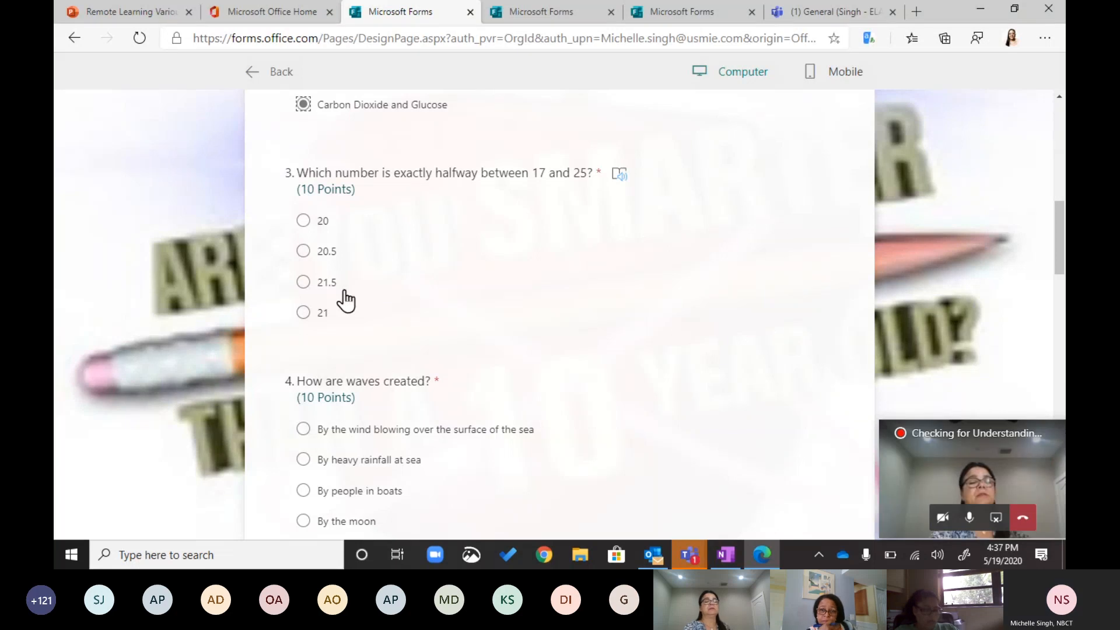
click(303, 312)
scroll(390, 325, down, 3)
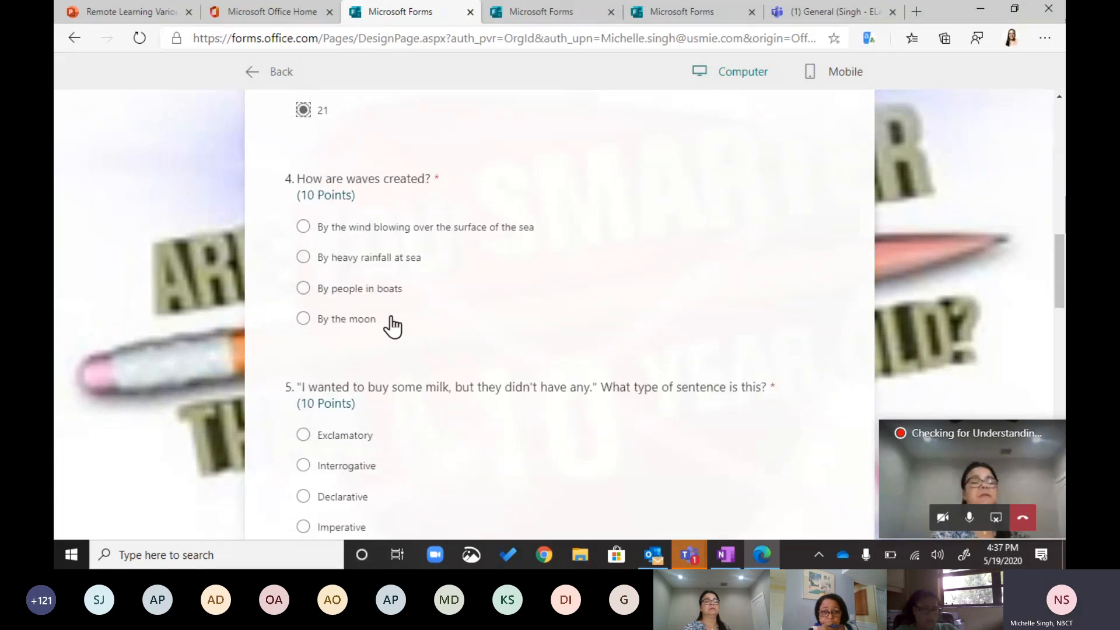
scroll(390, 324, down, 1)
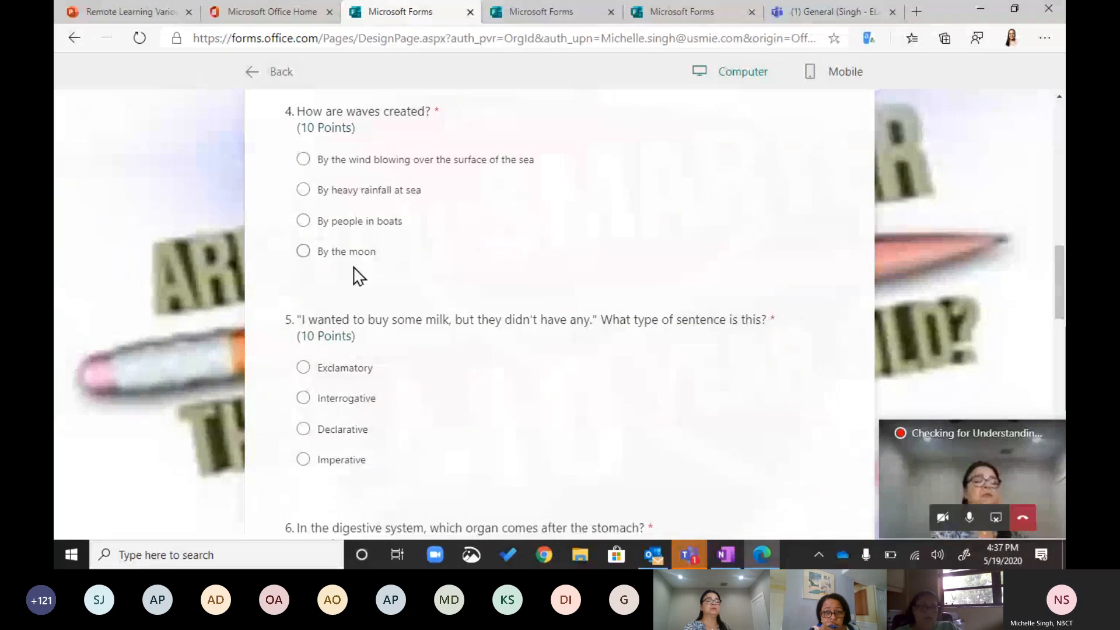
click(307, 256)
Step: Answer question 5 with Declarative and question 6 with Small intestine
scroll(450, 313, down, 3)
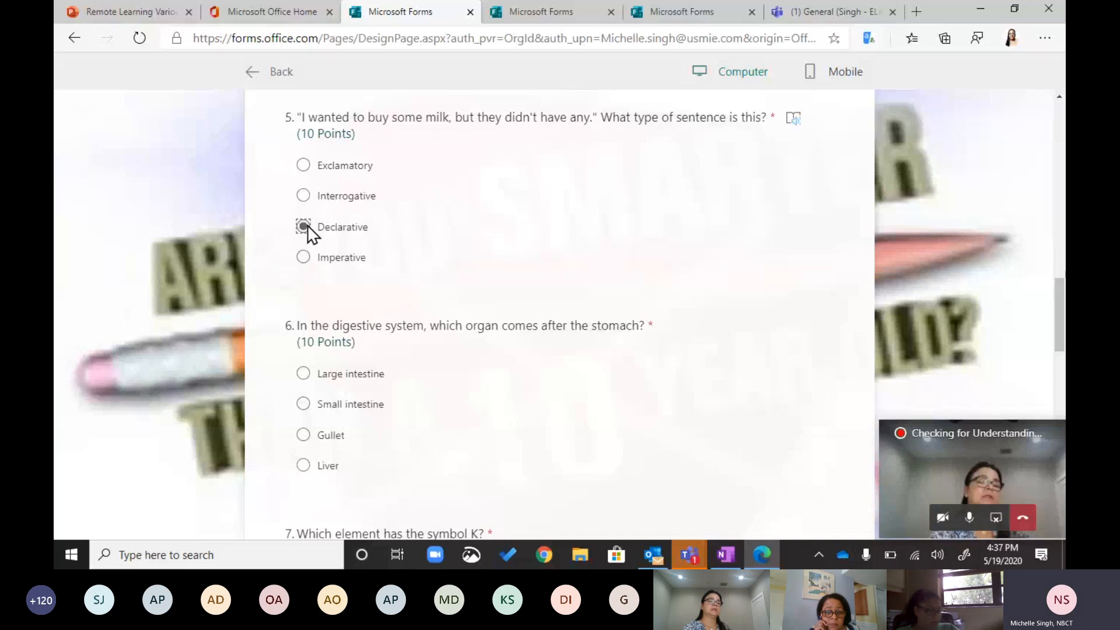
scroll(376, 341, down, 2)
click(303, 269)
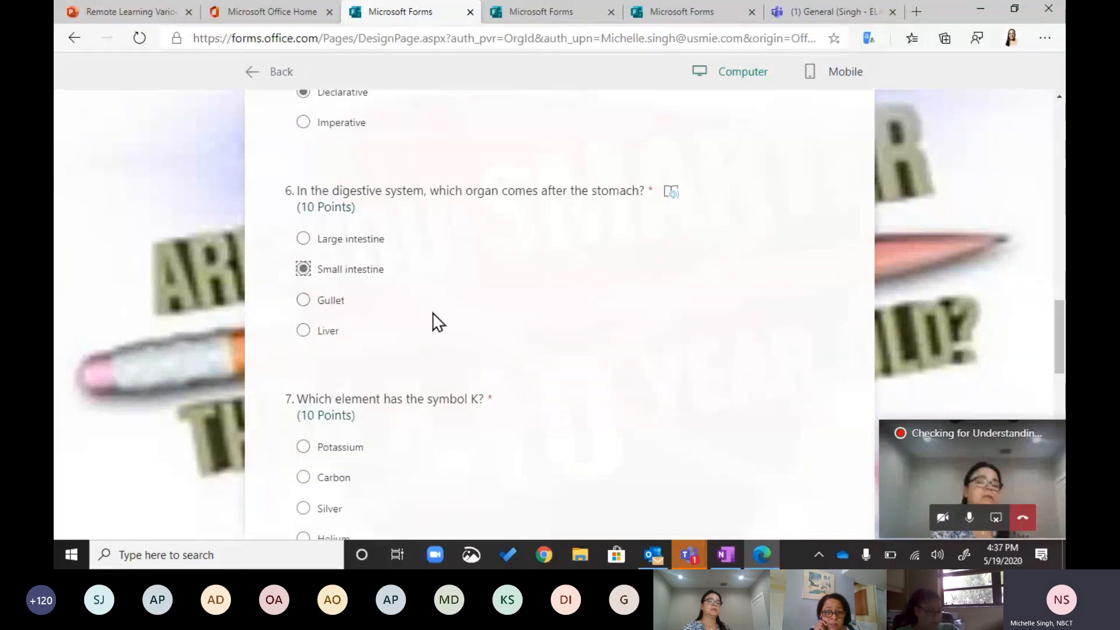
Step: Answer question 7 with Potassium and question 8 with A large exaggeration
scroll(438, 322, down, 3)
scroll(436, 322, down, 1)
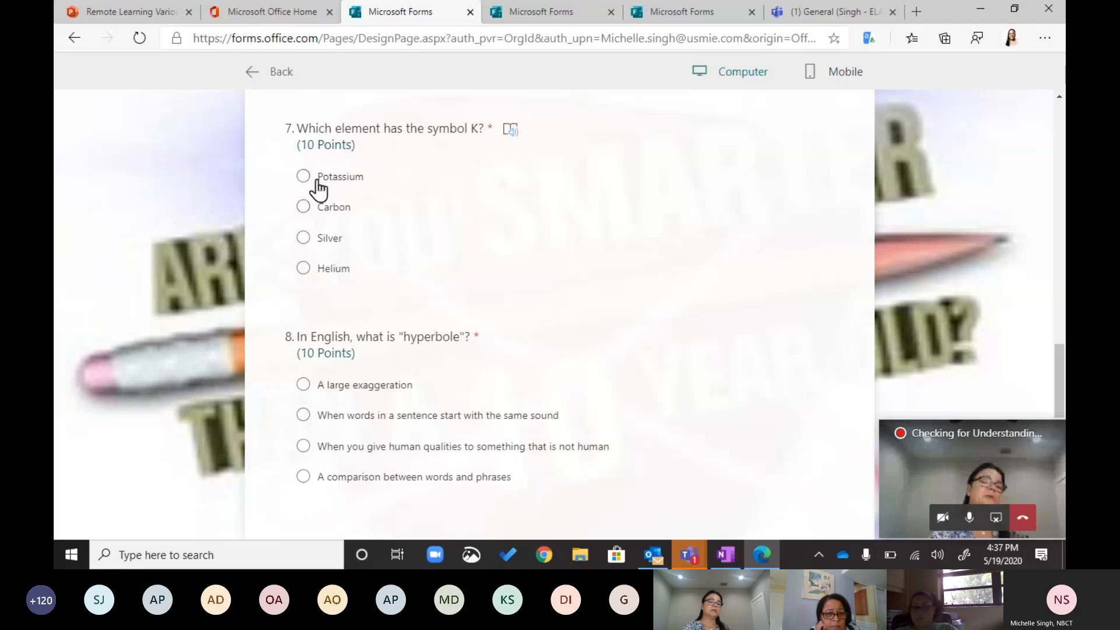
scroll(425, 300, down, 3)
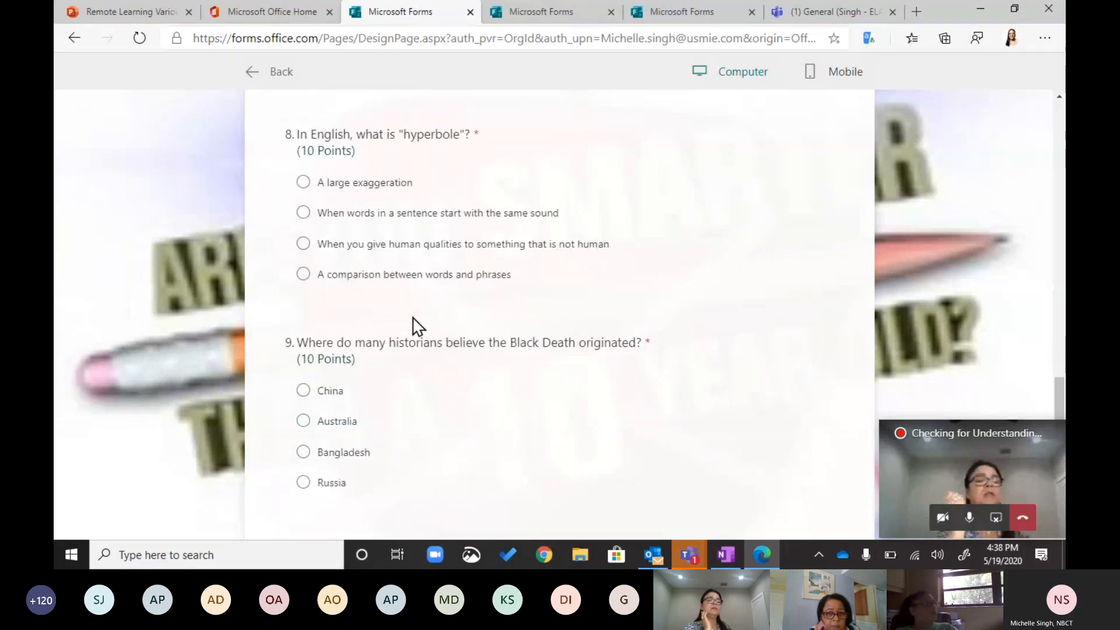
click(302, 183)
Step: Answer question 9 with Russia and question 10 with Jane Seymour
scroll(402, 326, down, 3)
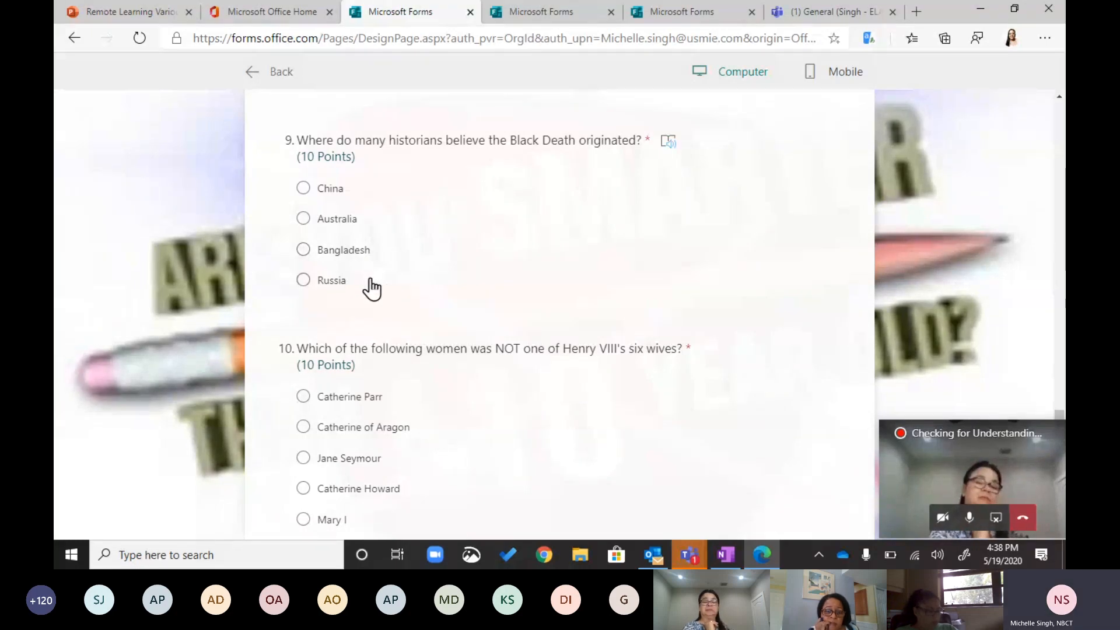
click(339, 285)
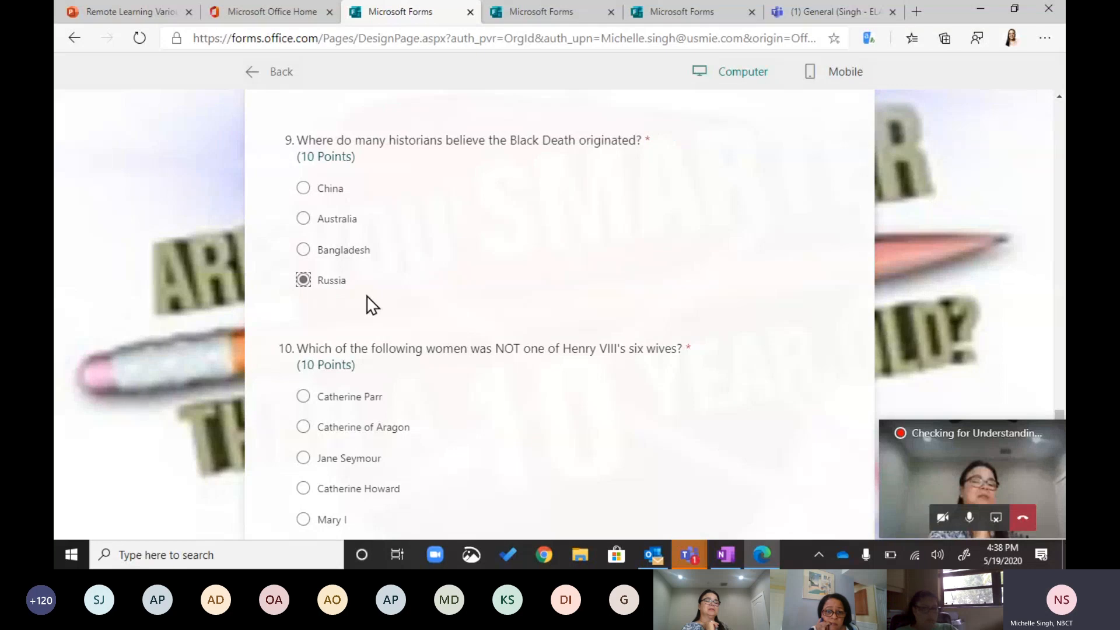
scroll(369, 301, down, 2)
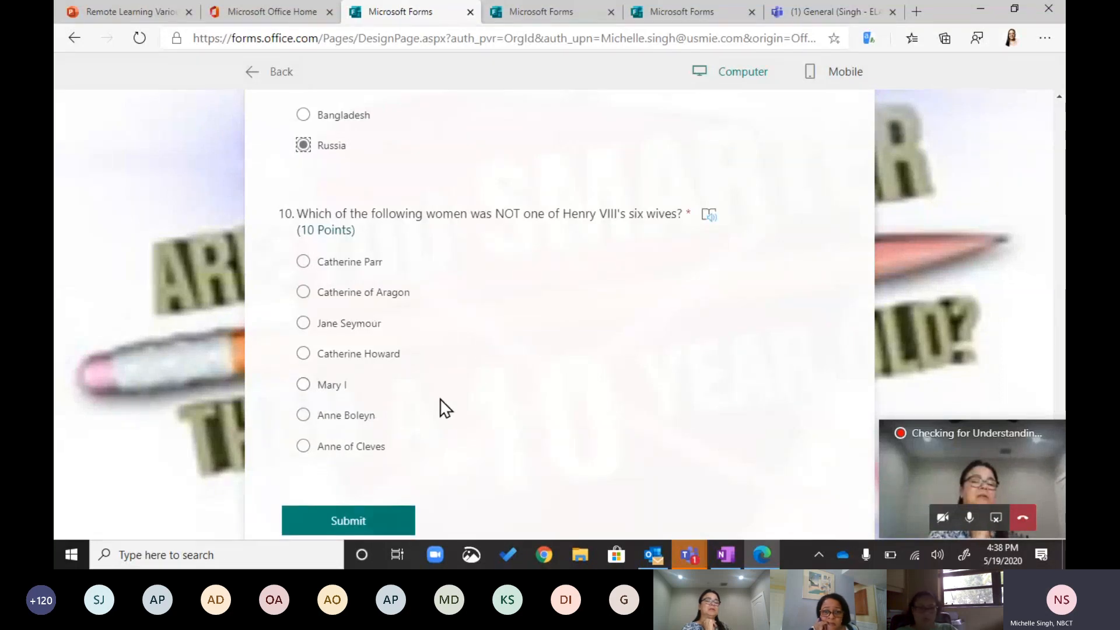
click(310, 329)
Step: Look back over the last quiz questions and submit the completed quiz response
scroll(532, 452, up, 3)
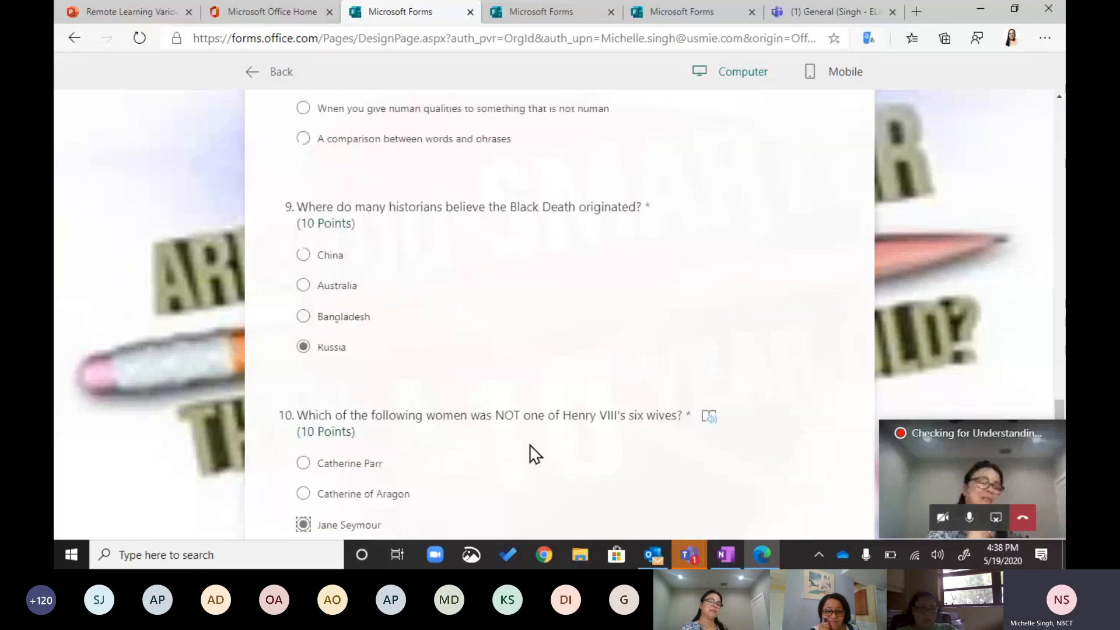
scroll(530, 453, down, 5)
scroll(523, 455, up, 3)
scroll(521, 454, down, 3)
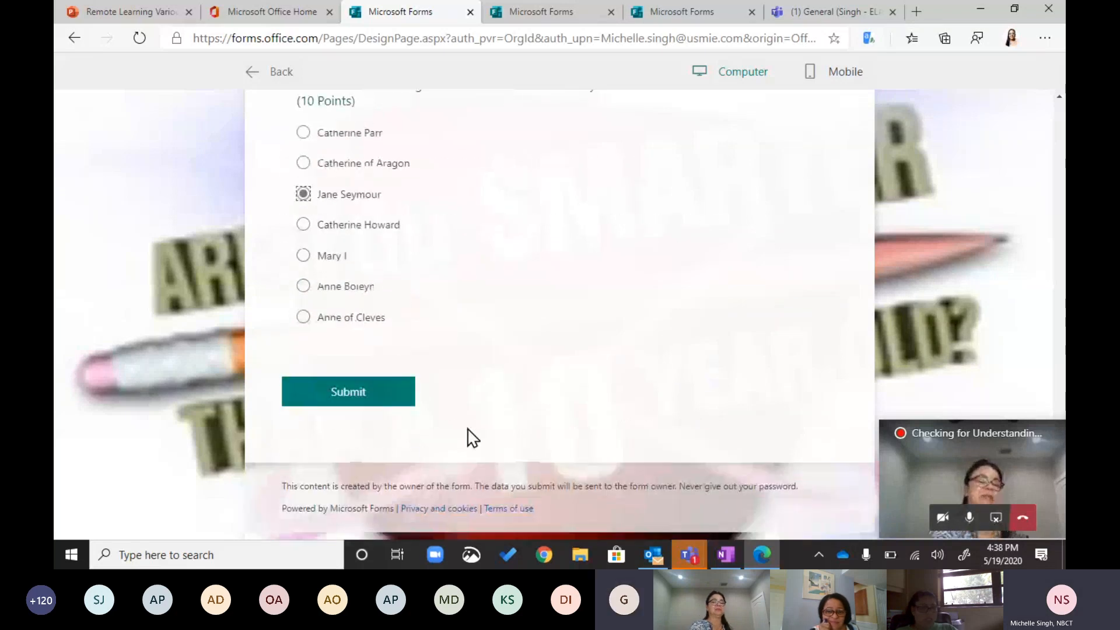
click(358, 394)
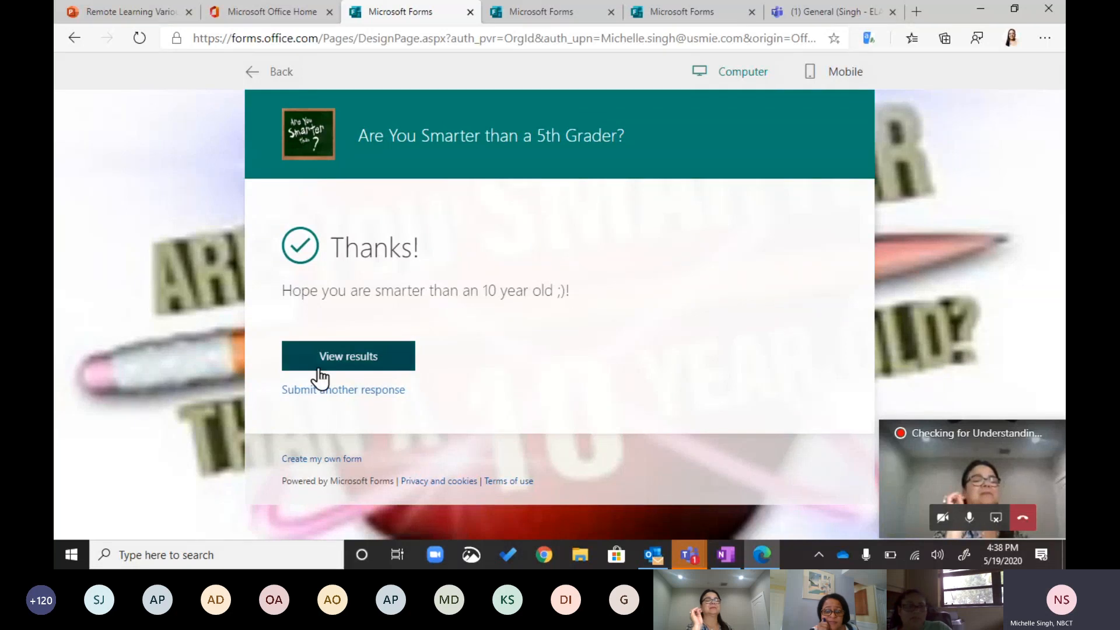
Step: View the submitted quiz's results and look through the graded answers from question 1 to question 10
click(367, 366)
scroll(669, 353, down, 1)
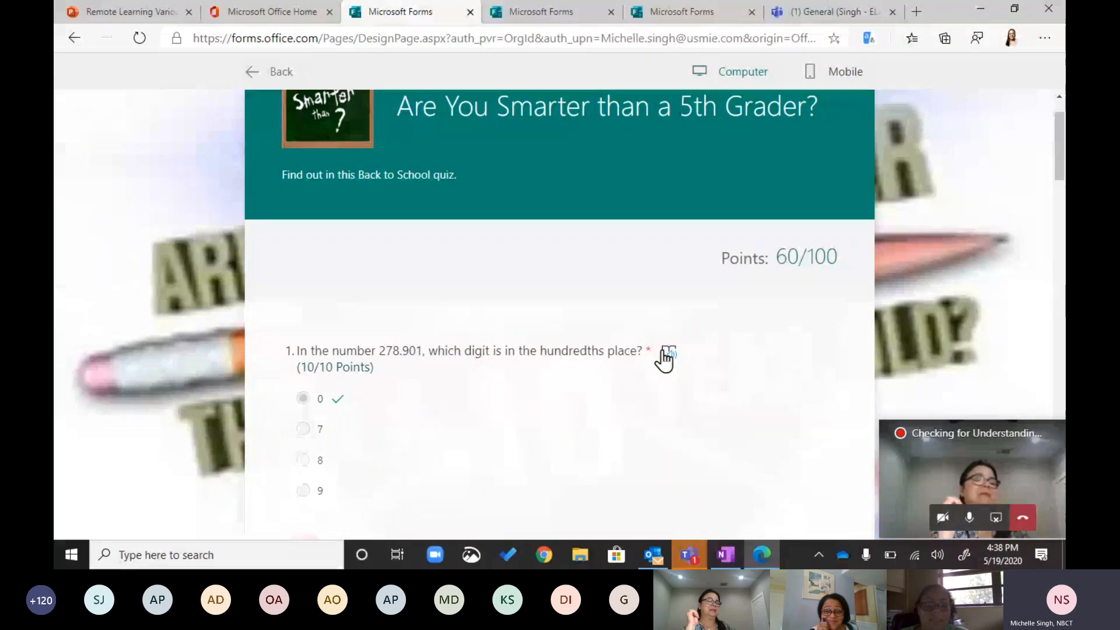
scroll(662, 367, down, 2)
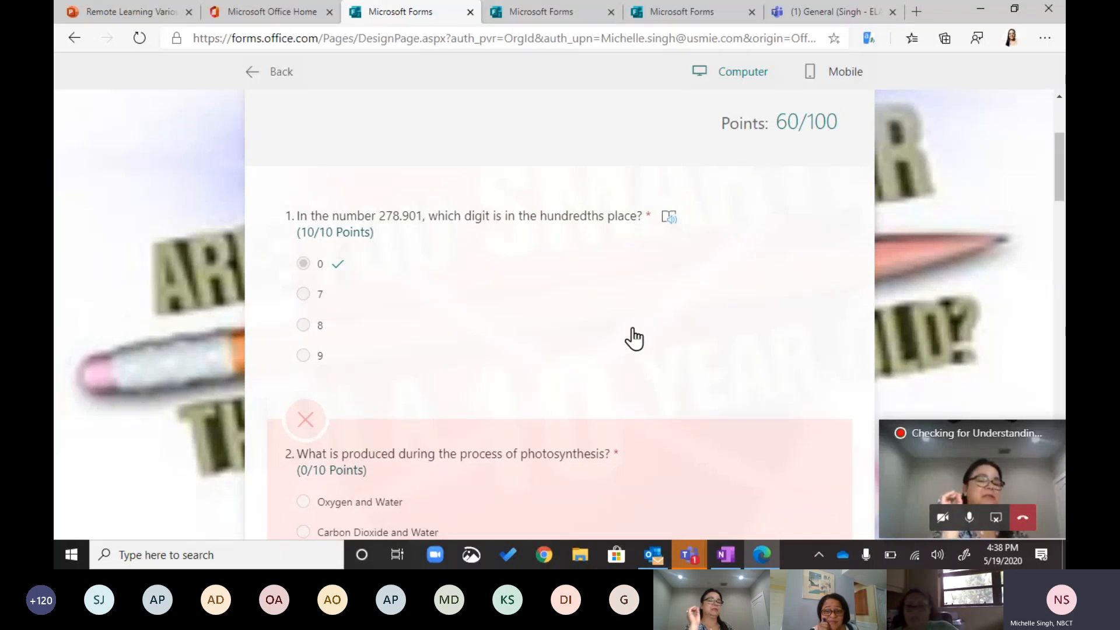
scroll(634, 338, up, 1)
scroll(634, 338, down, 1)
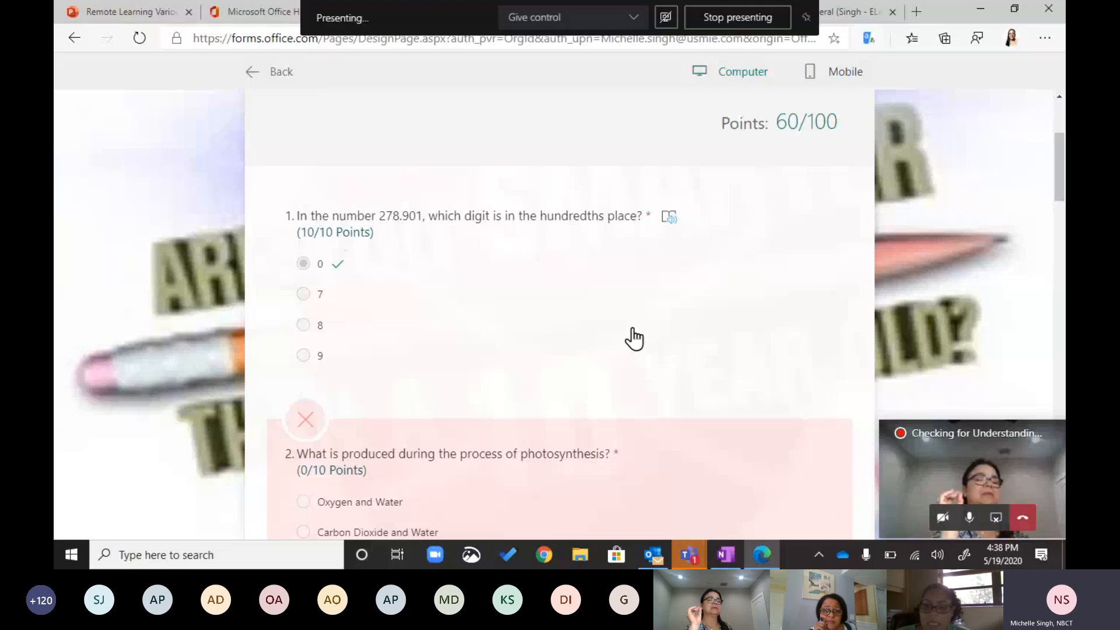
scroll(633, 340, down, 5)
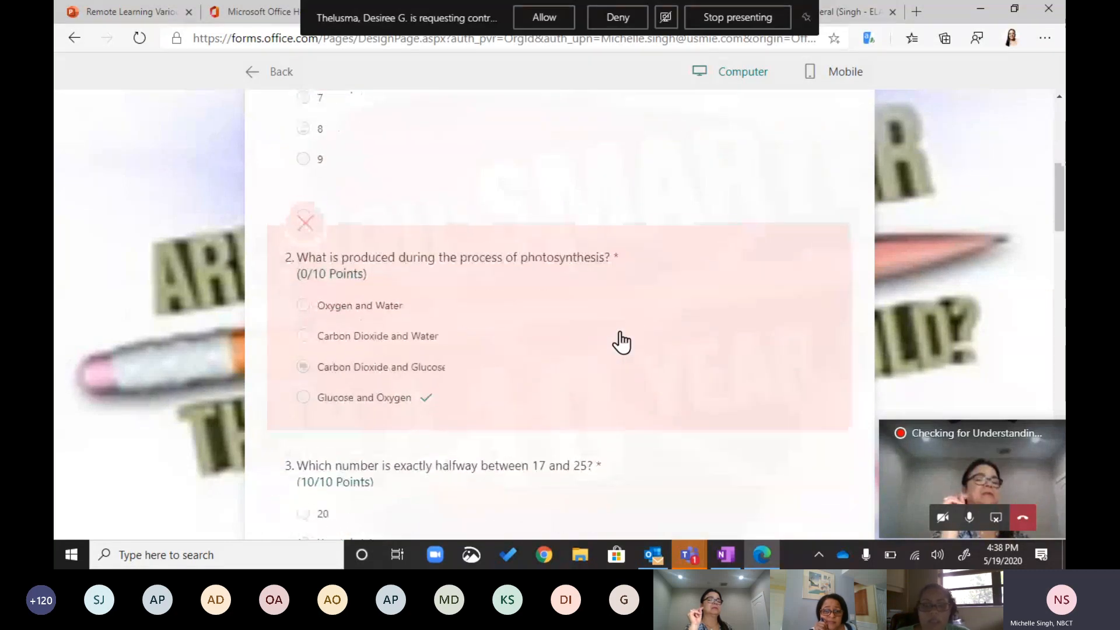
scroll(621, 342, down, 10)
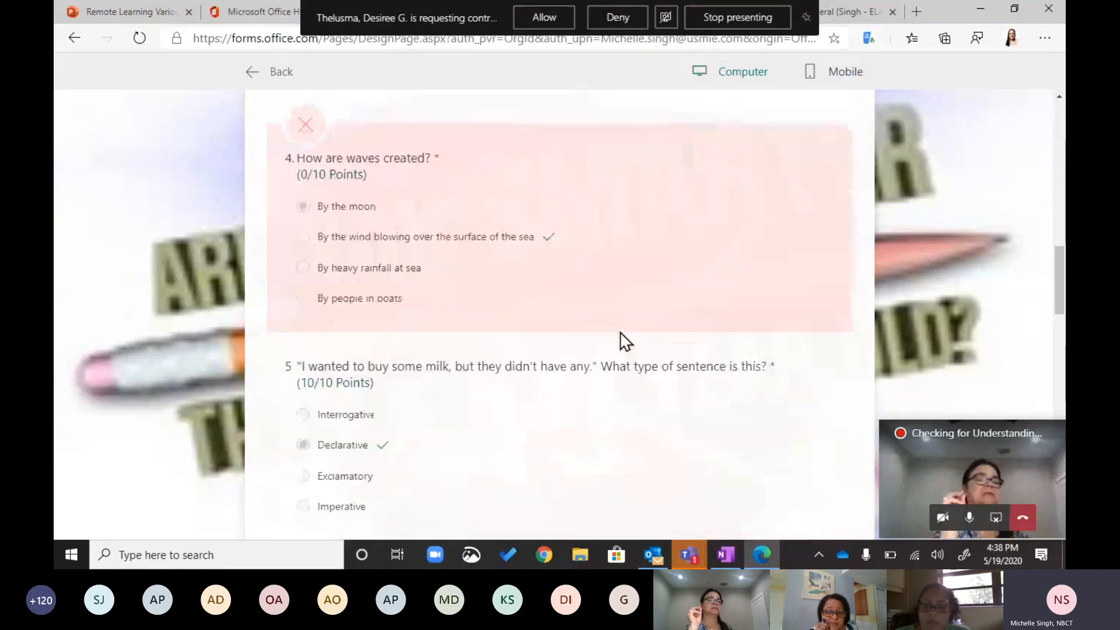
scroll(624, 341, down, 15)
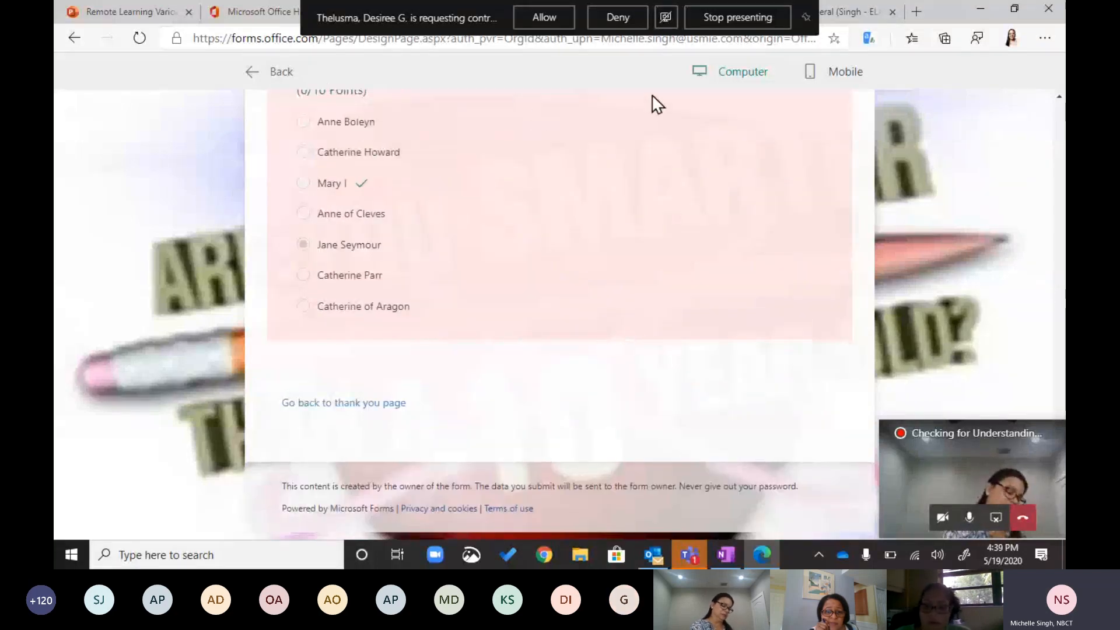
Step: Deny the two participants' requests for control of the shared screen and unmute the meeting microphone
click(620, 21)
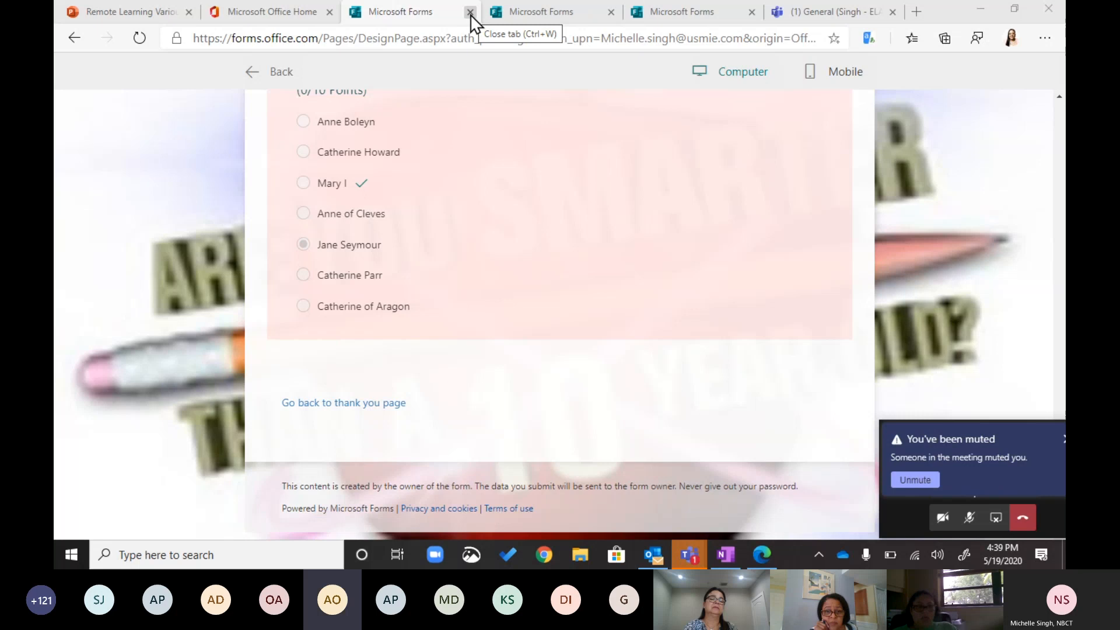
click(913, 479)
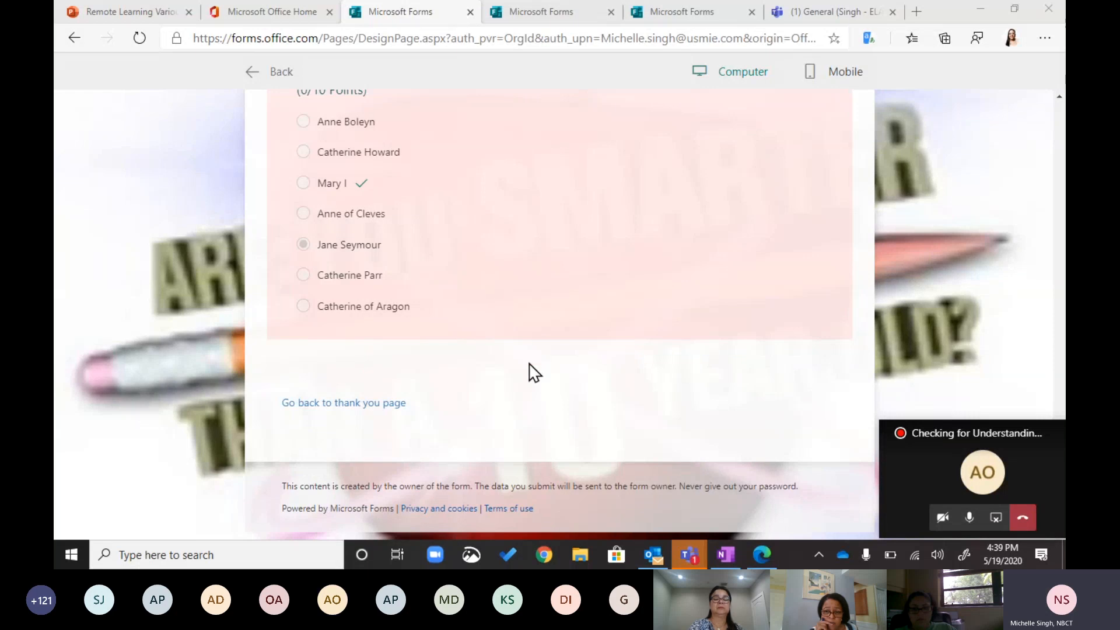
scroll(530, 416, up, 2)
scroll(528, 416, up, 10)
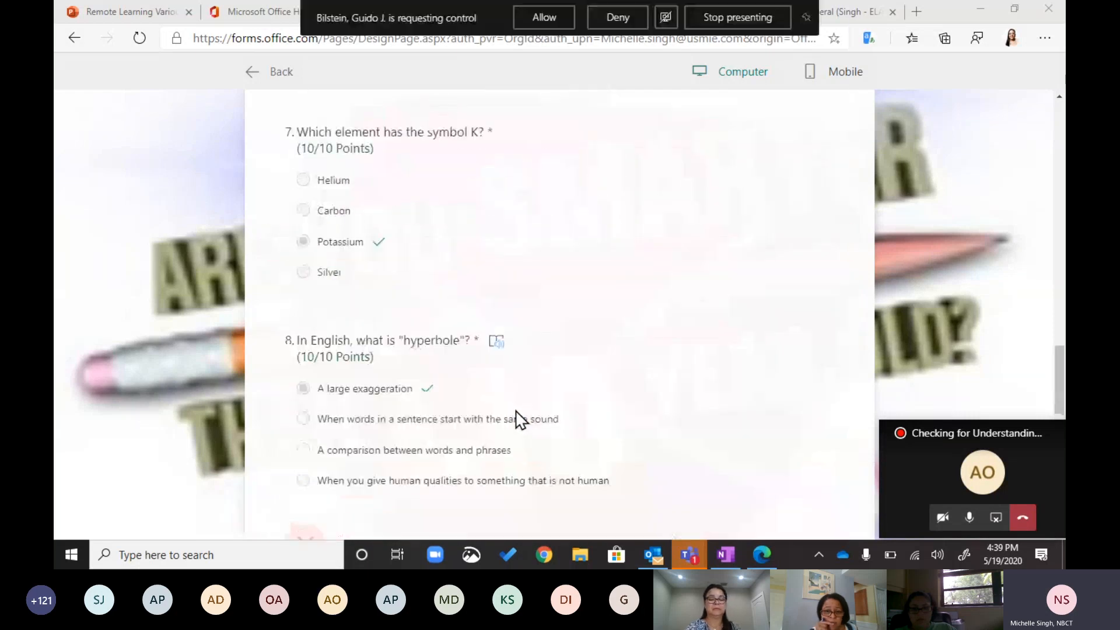
click(615, 16)
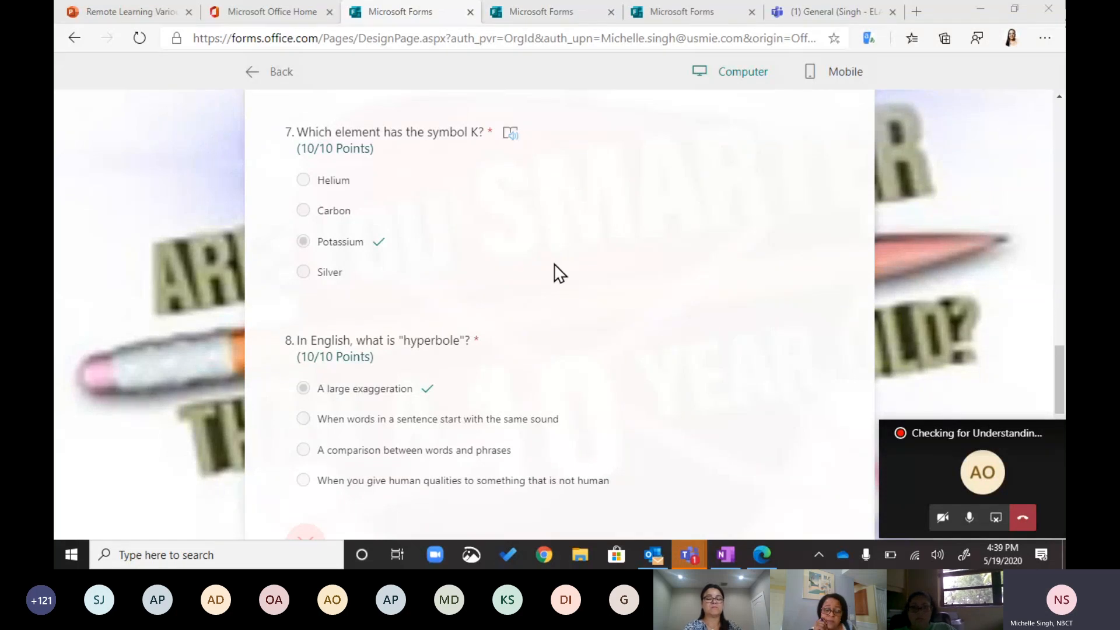
Step: Look back over the earlier graded answers and close the quiz preview page
scroll(547, 315, up, 9)
scroll(549, 339, up, 4)
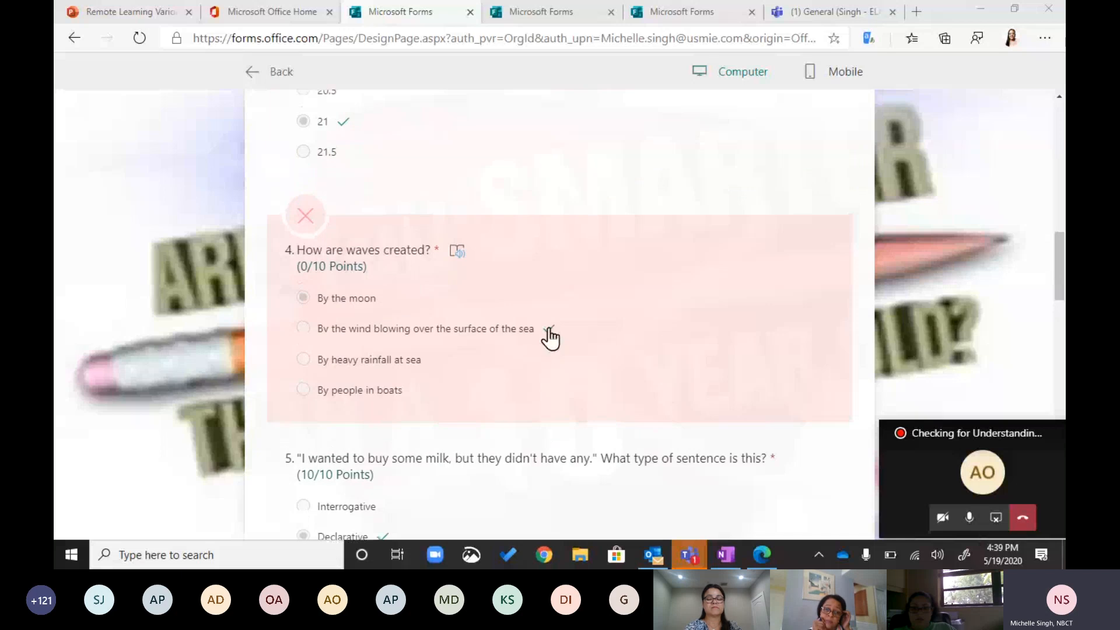
click(470, 12)
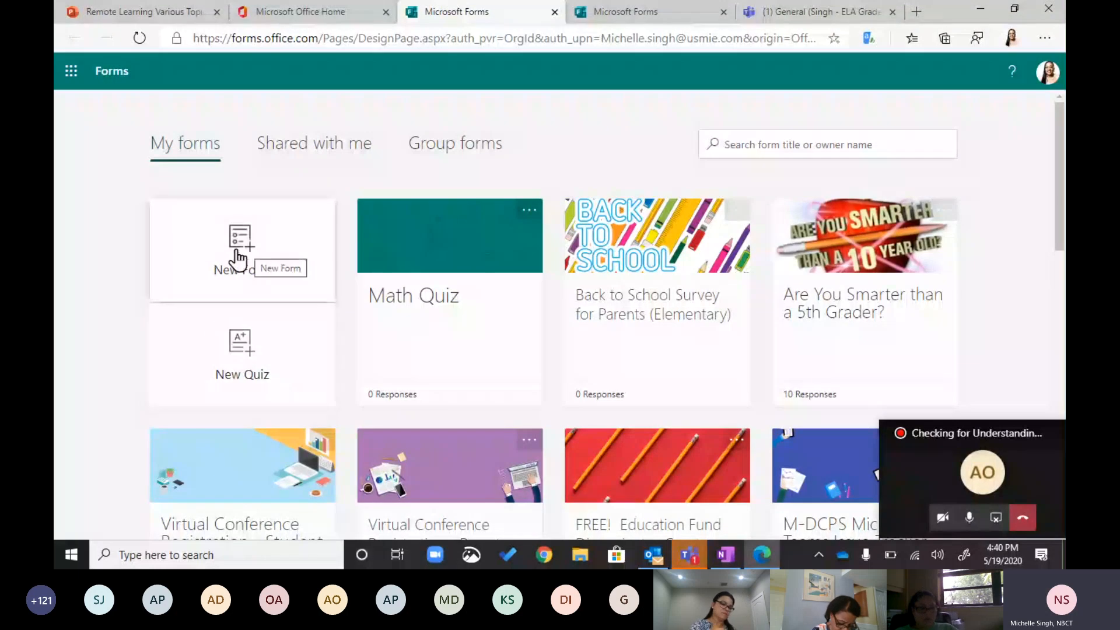
Step: Preview the Virtual Conference Registration - Parent or Guardian form and examine its name, email, date and time questions
click(625, 18)
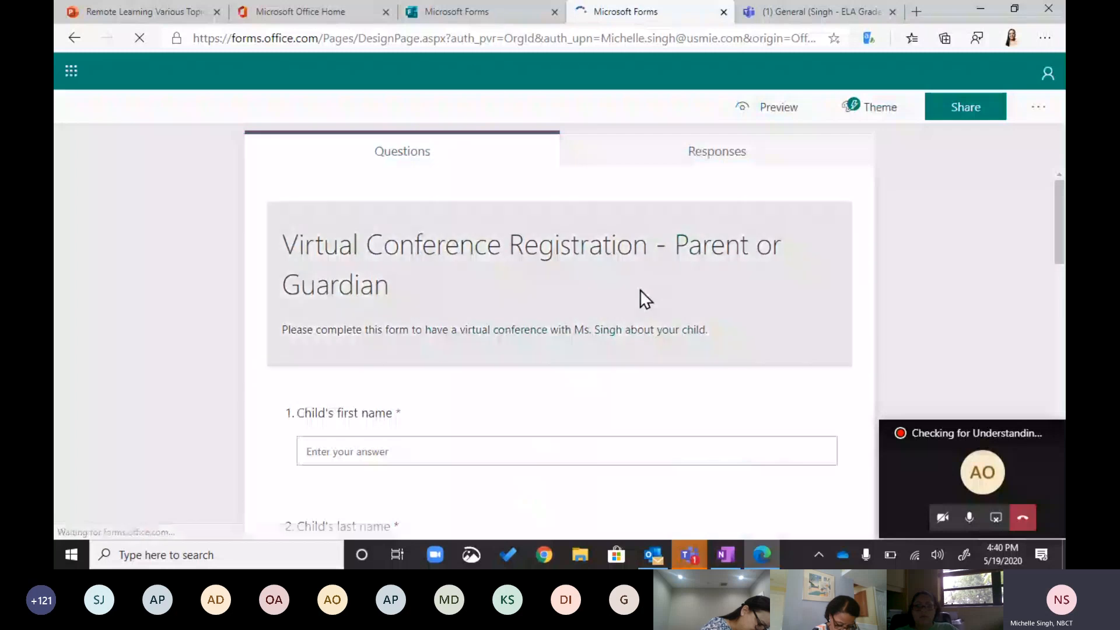
click(775, 109)
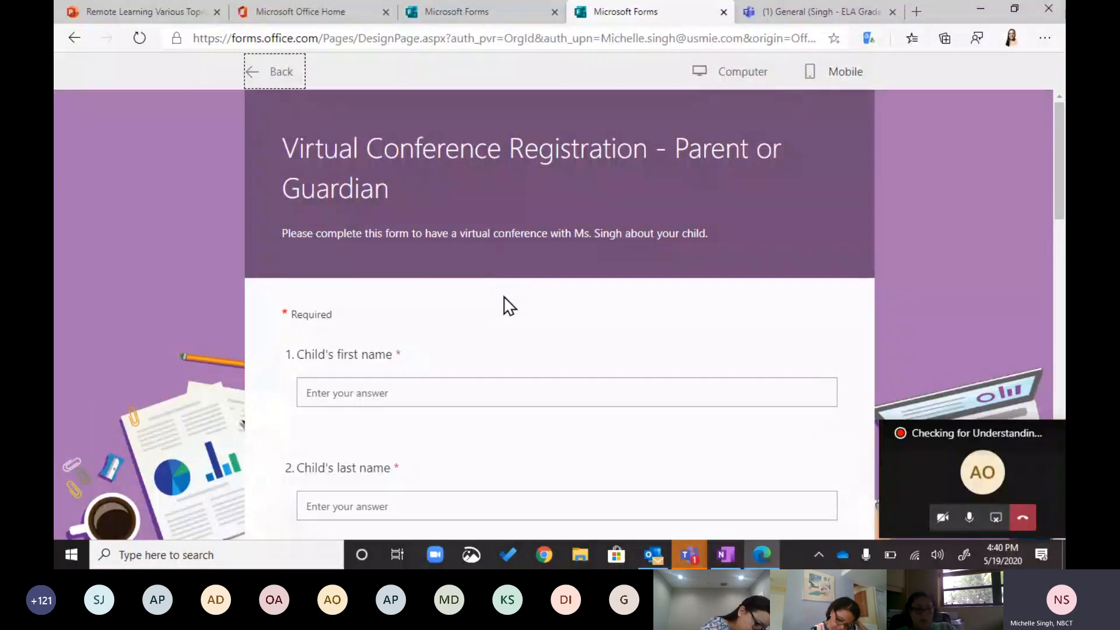
scroll(509, 306, down, 1)
scroll(509, 306, down, 3)
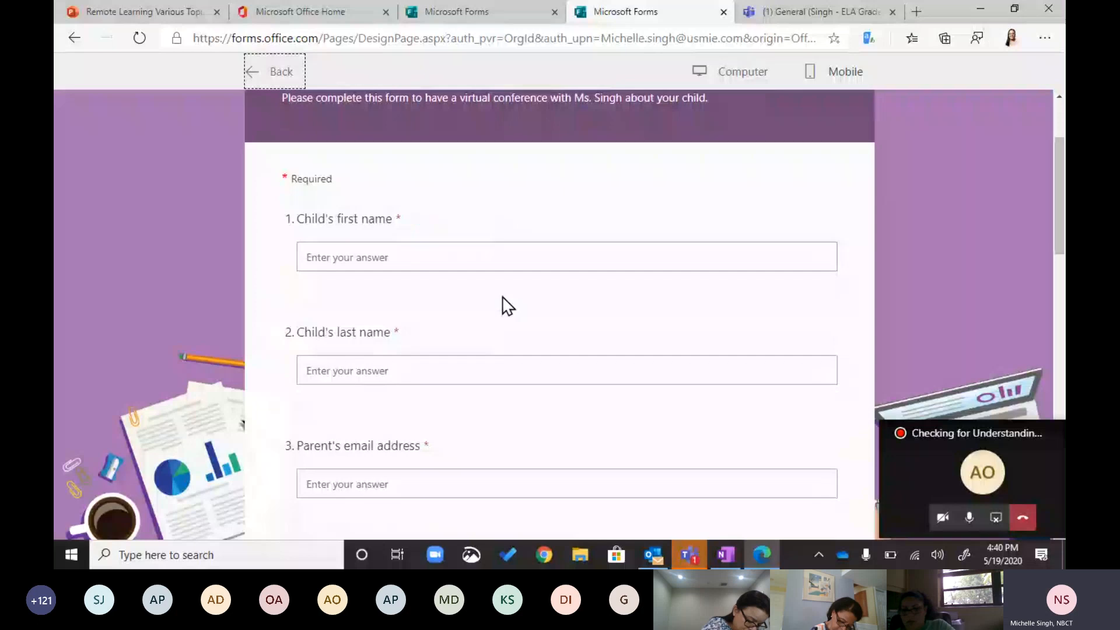
scroll(503, 296, up, 4)
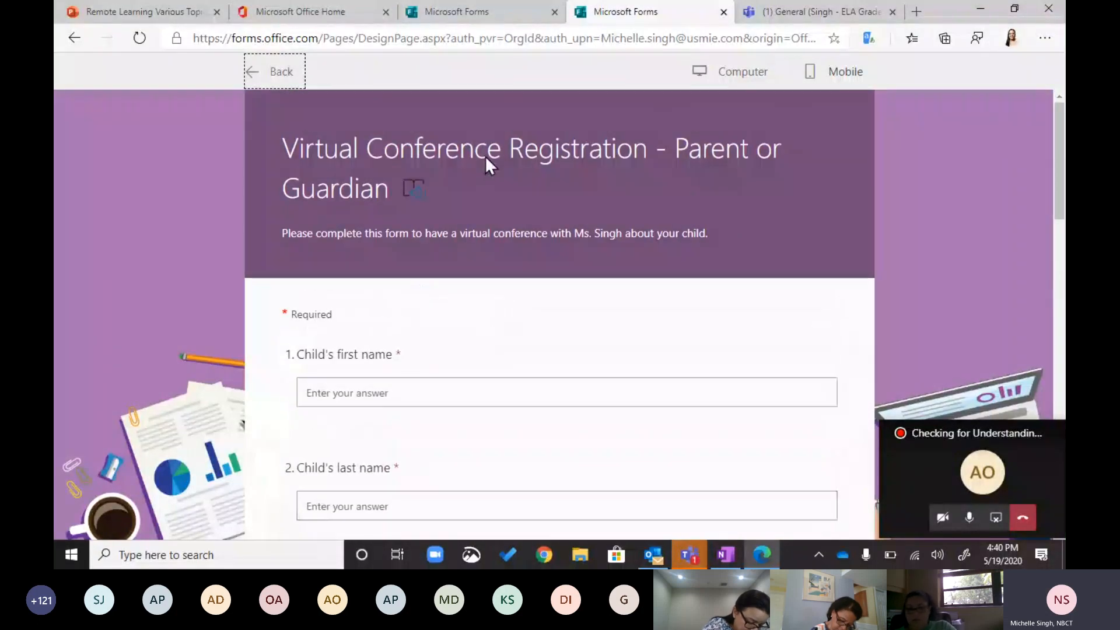
scroll(548, 314, down, 4)
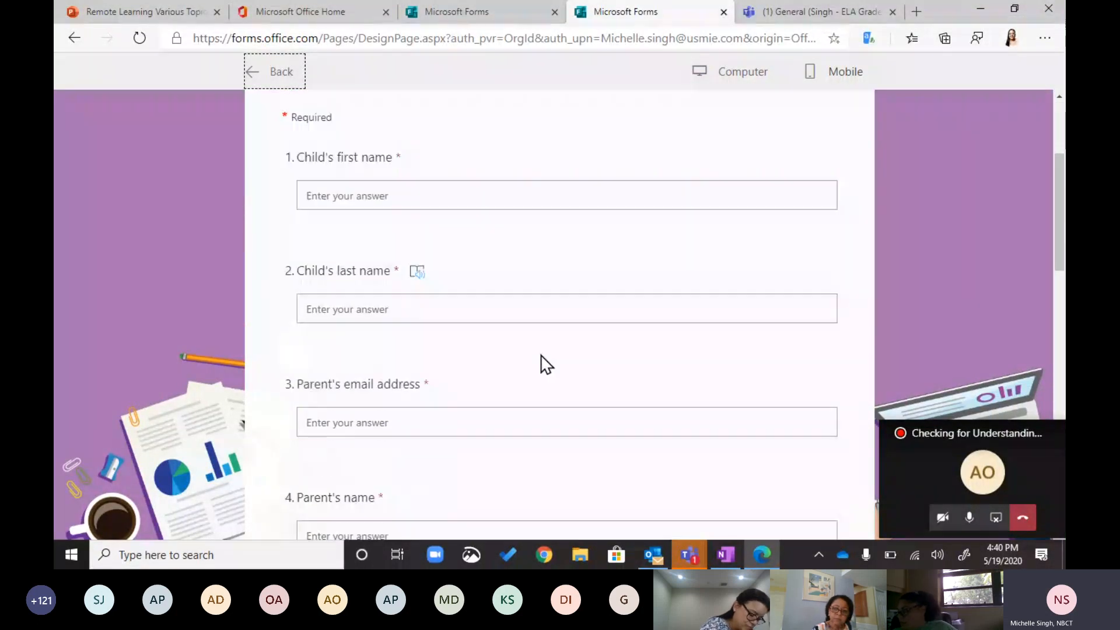
scroll(545, 363, down, 2)
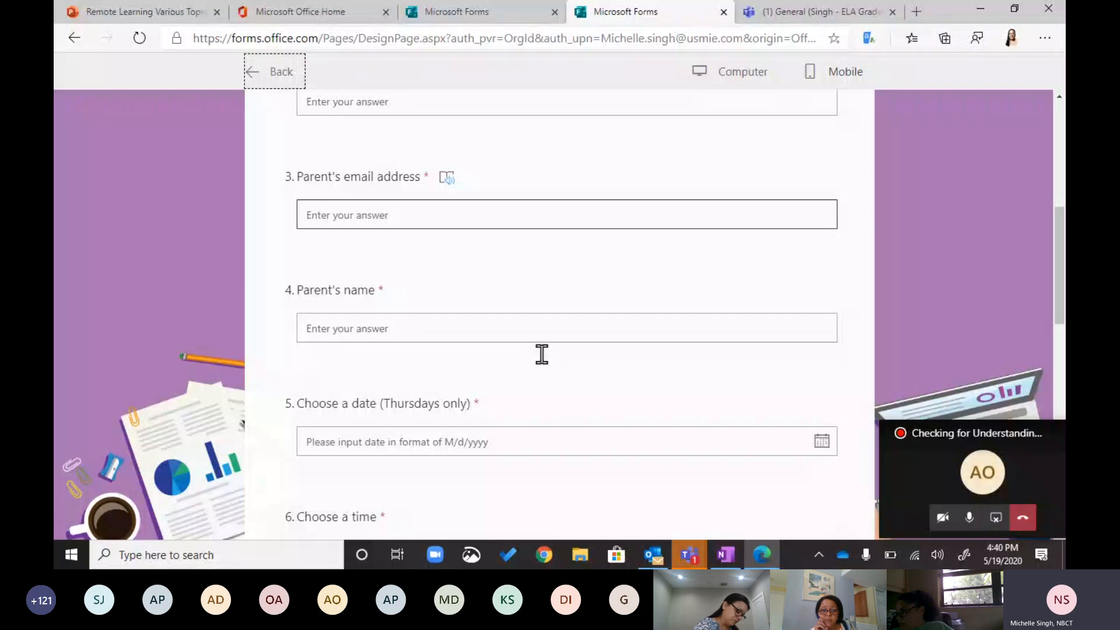
scroll(543, 357, down, 1)
scroll(495, 230, up, 6)
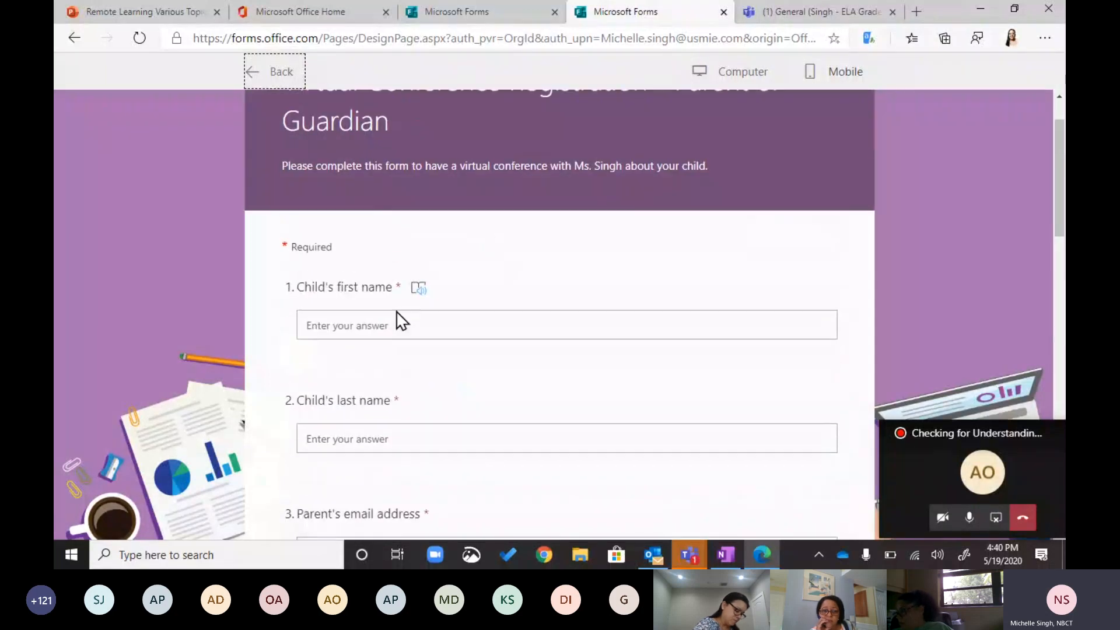
scroll(402, 324, down, 6)
scroll(407, 328, down, 12)
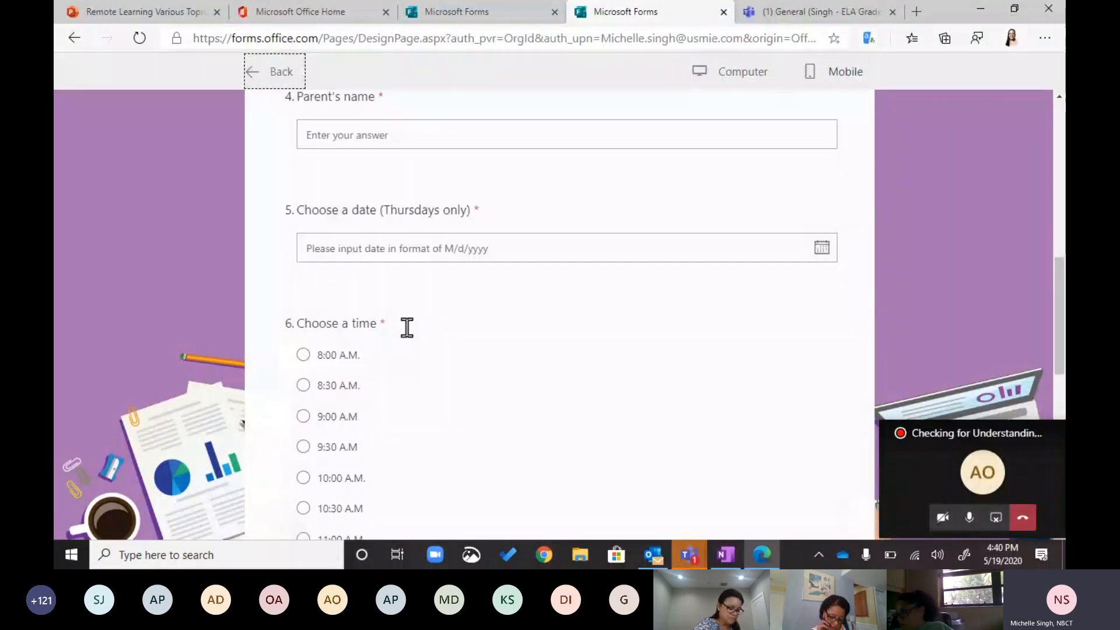
scroll(500, 371, up, 15)
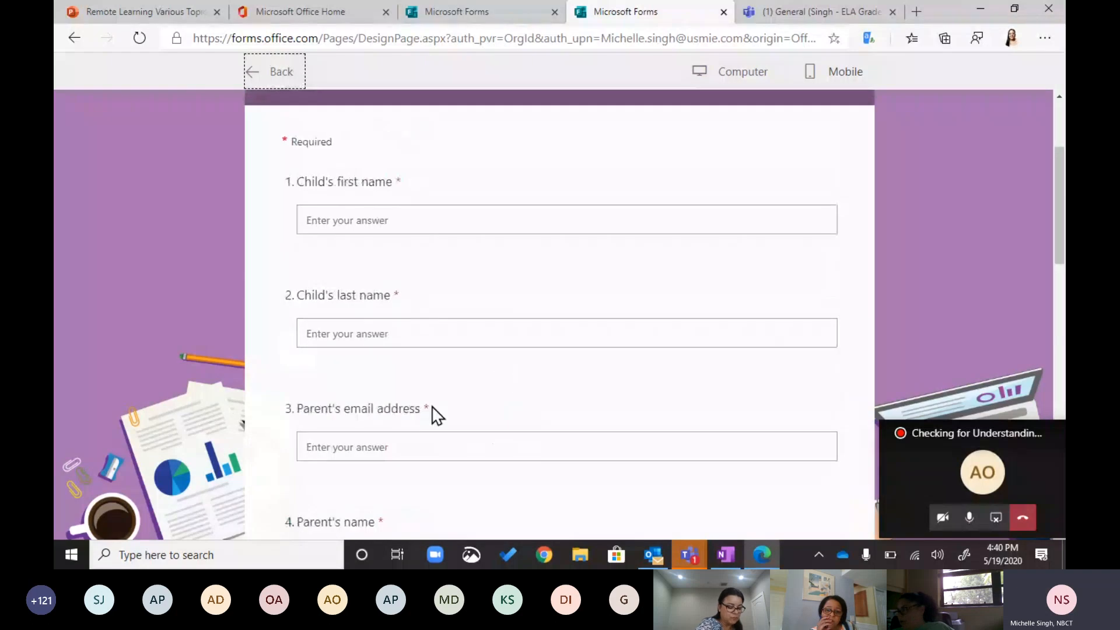
scroll(470, 432, down, 2)
scroll(665, 99, up, 3)
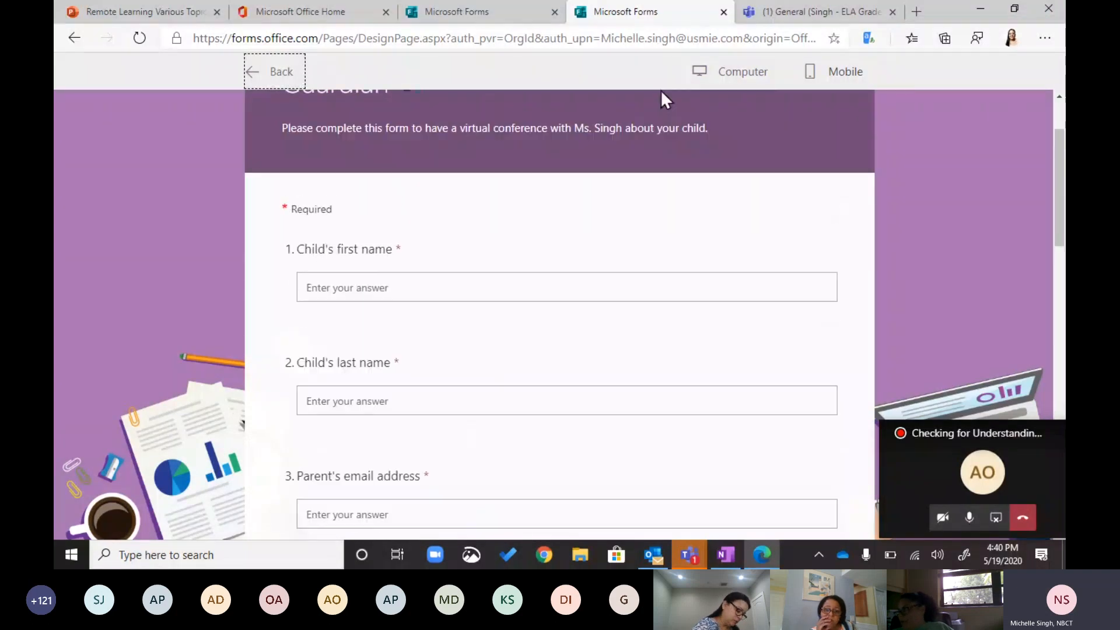
Step: Create a new quiz from the forms home page and title it Algebra Quiz
click(495, 10)
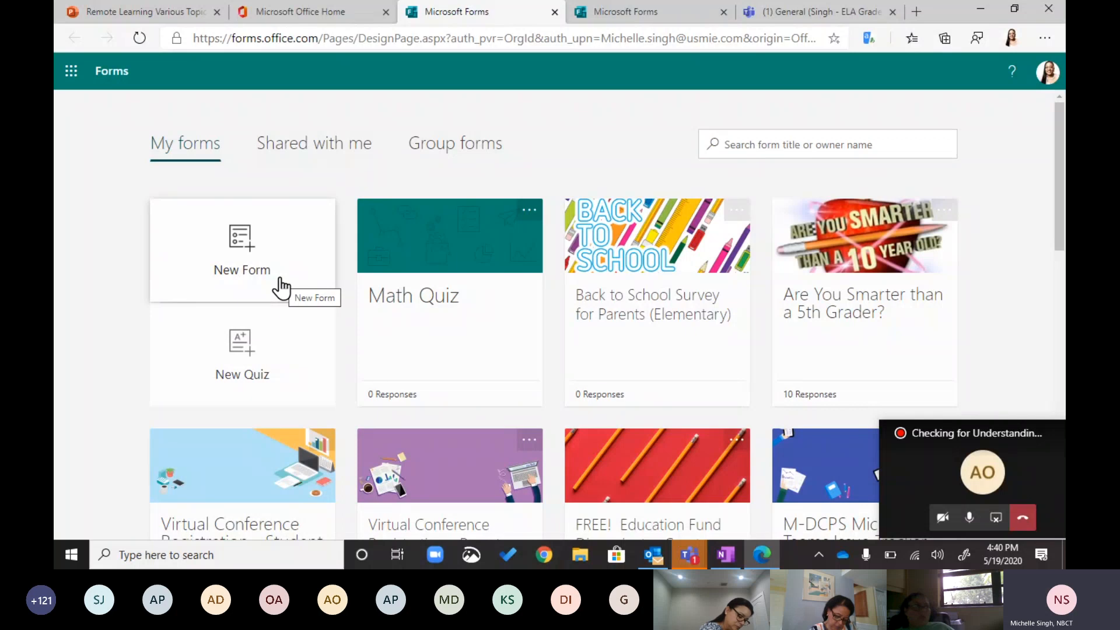
click(261, 379)
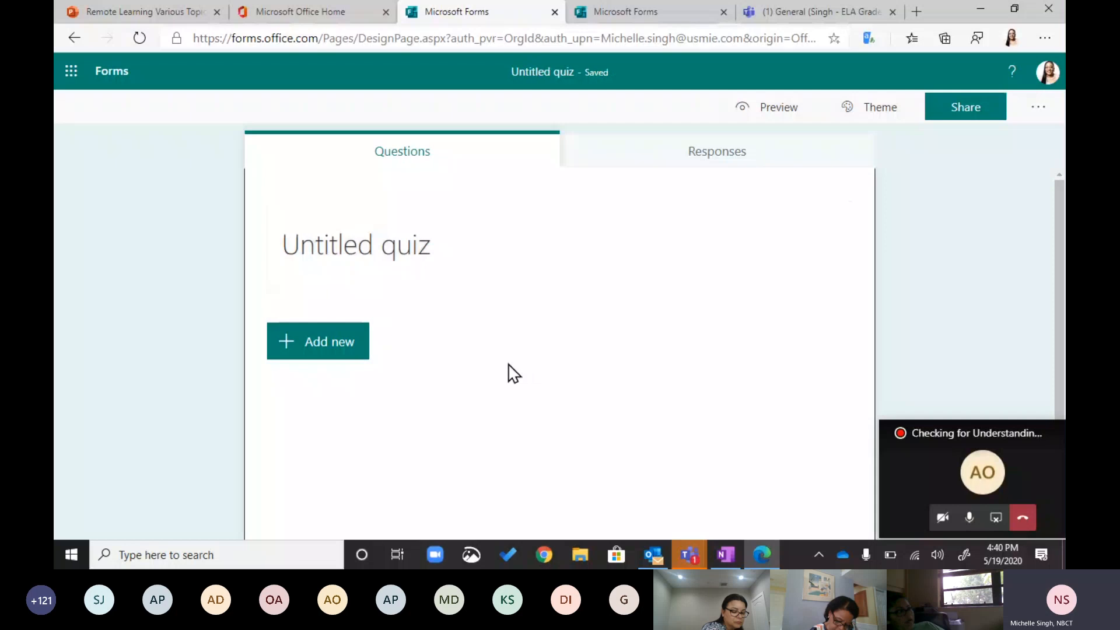
click(441, 259)
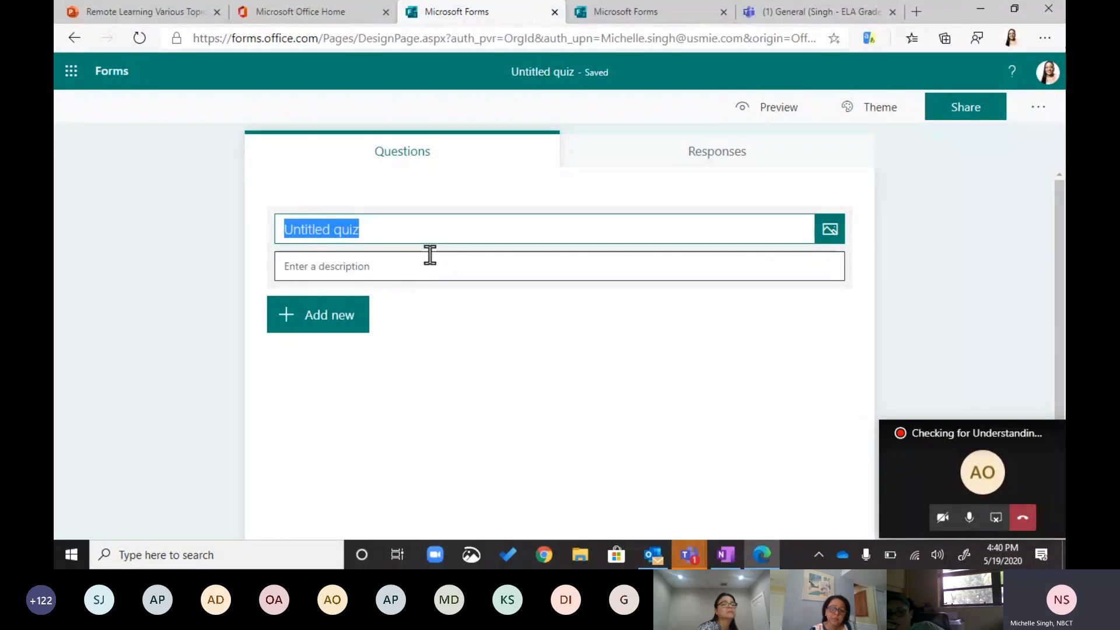
text(Algeb)
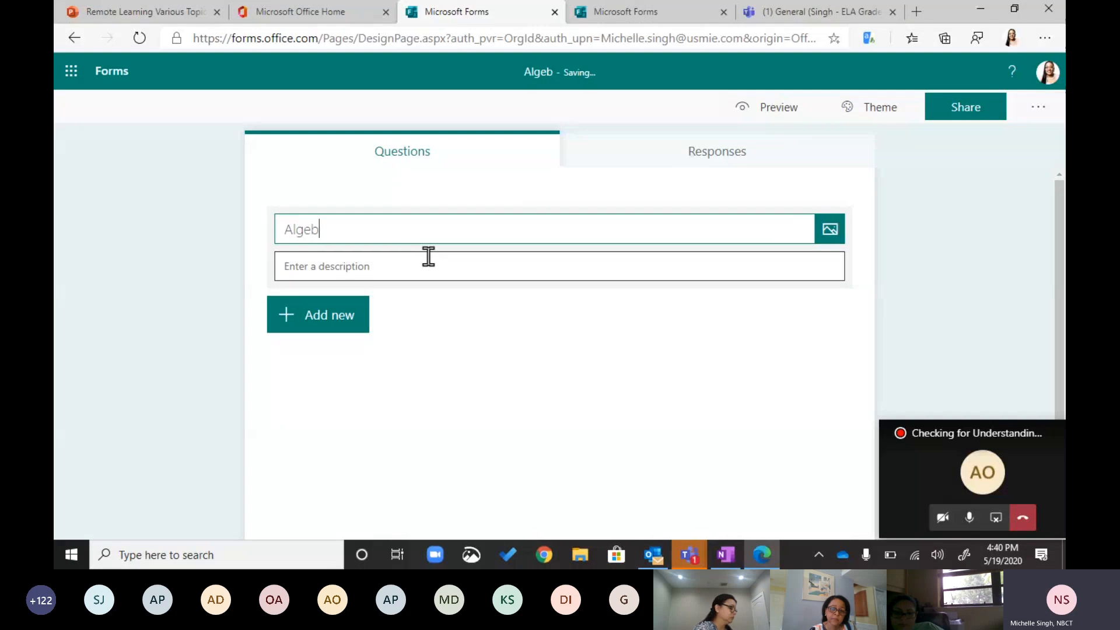
text(ra Quiz)
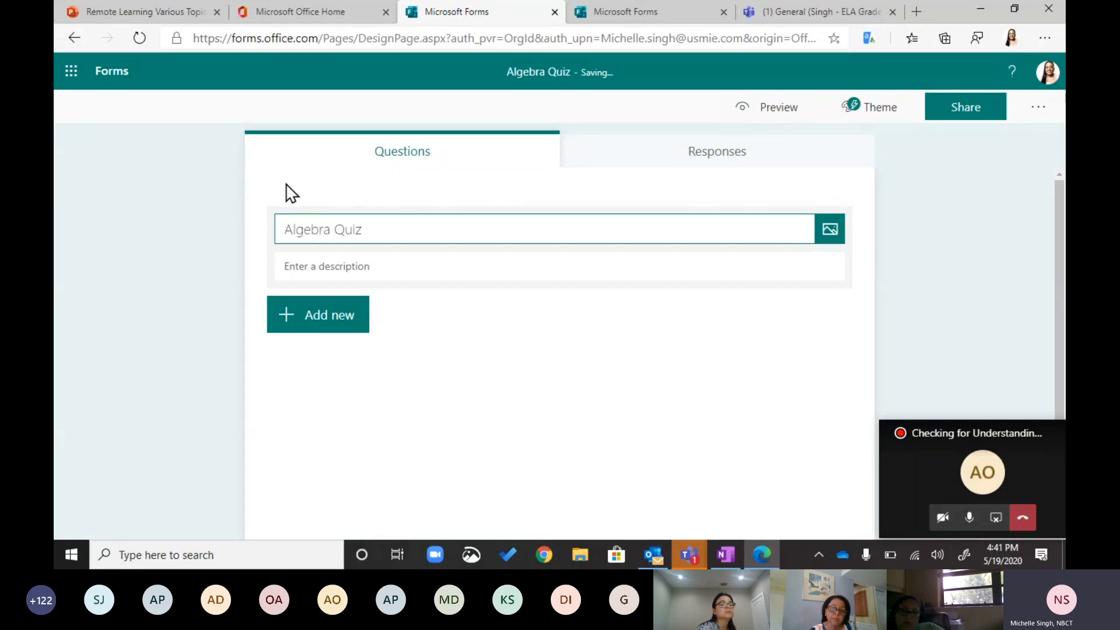
Step: Open the image options for the quiz title and look at the OneDrive and Upload sources, cancelling the file chooser
click(831, 232)
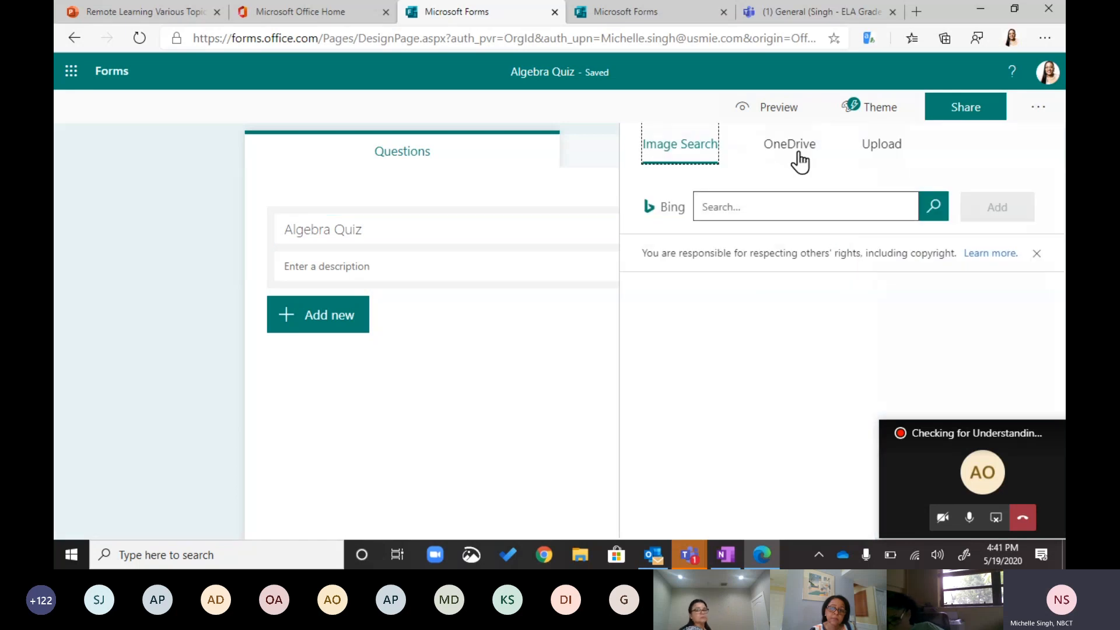
click(700, 155)
click(759, 206)
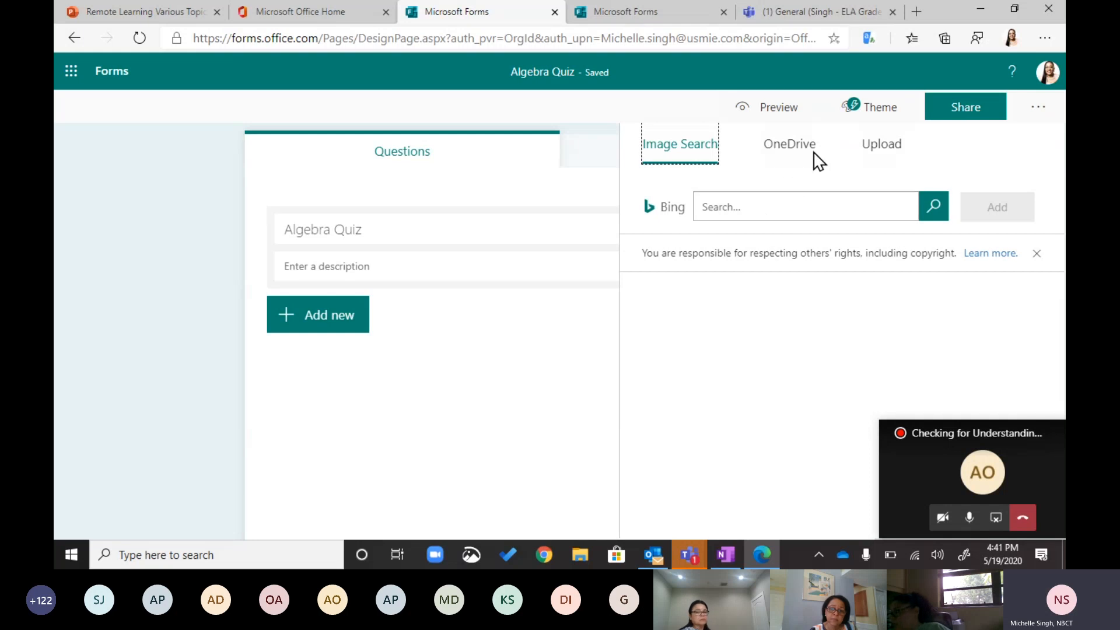
click(782, 162)
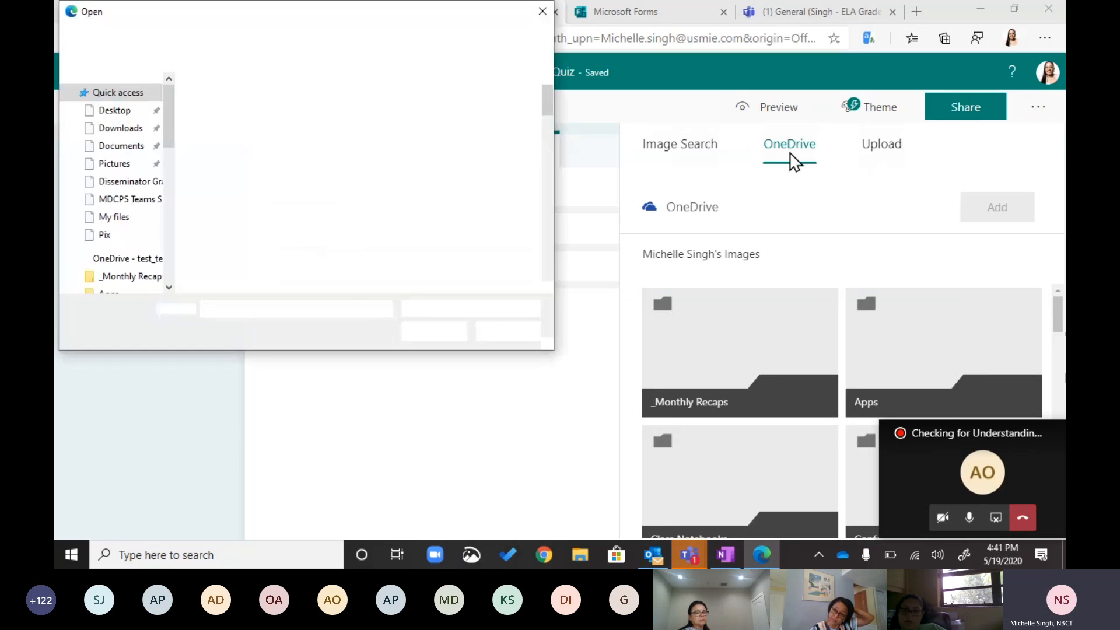
click(542, 11)
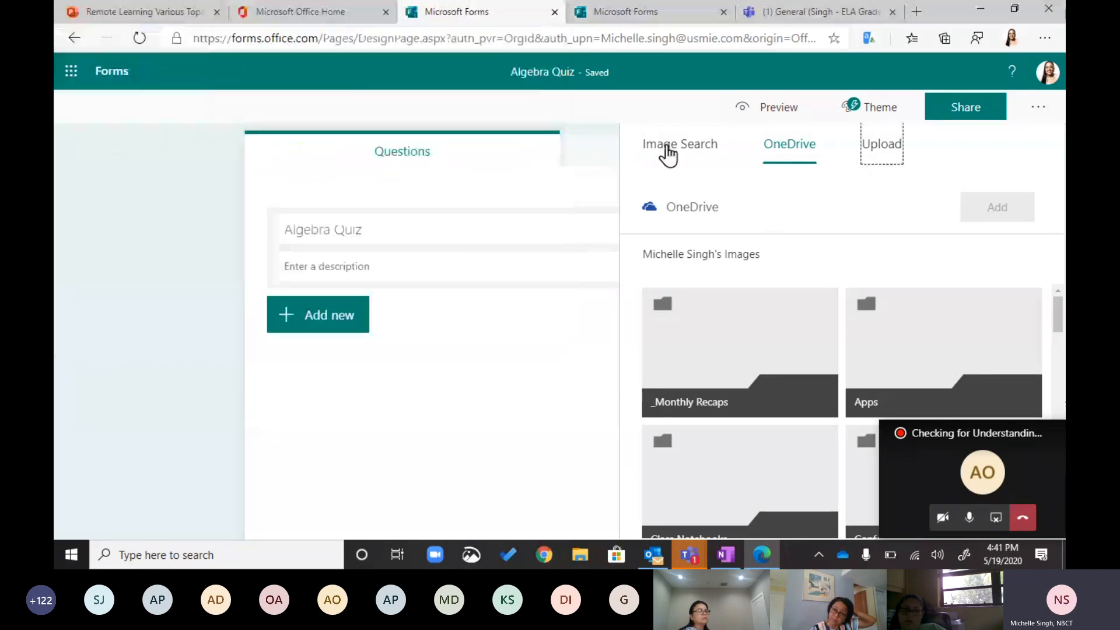
Step: Search Bing images for algebra and add the green chalkboard picture of equations and graphs to the quiz title
click(668, 150)
click(735, 208)
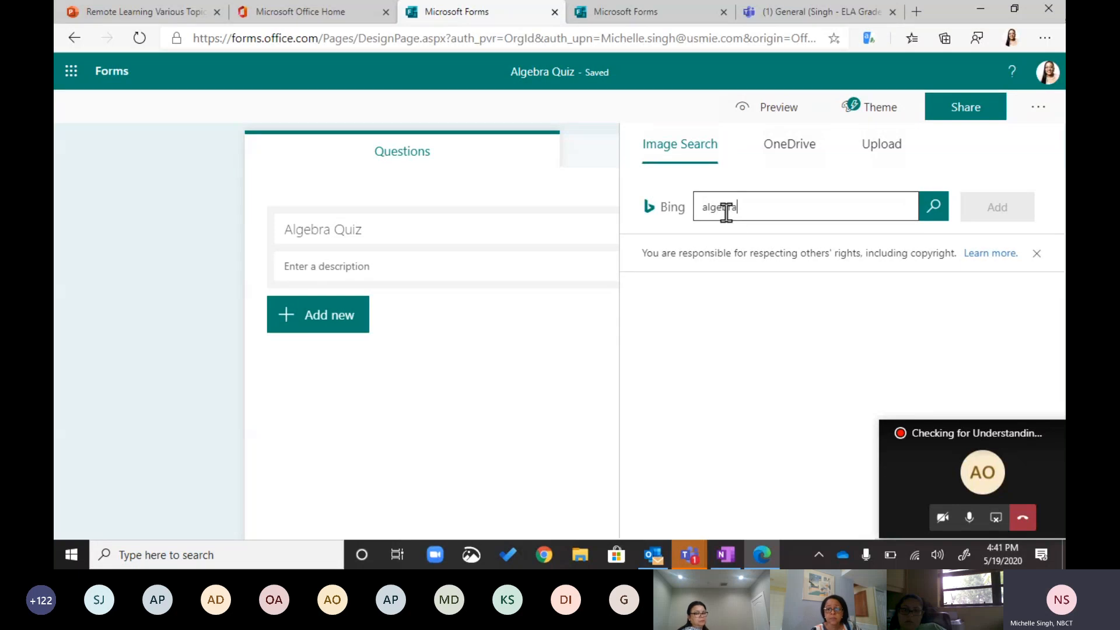
text(algebra)
click(932, 207)
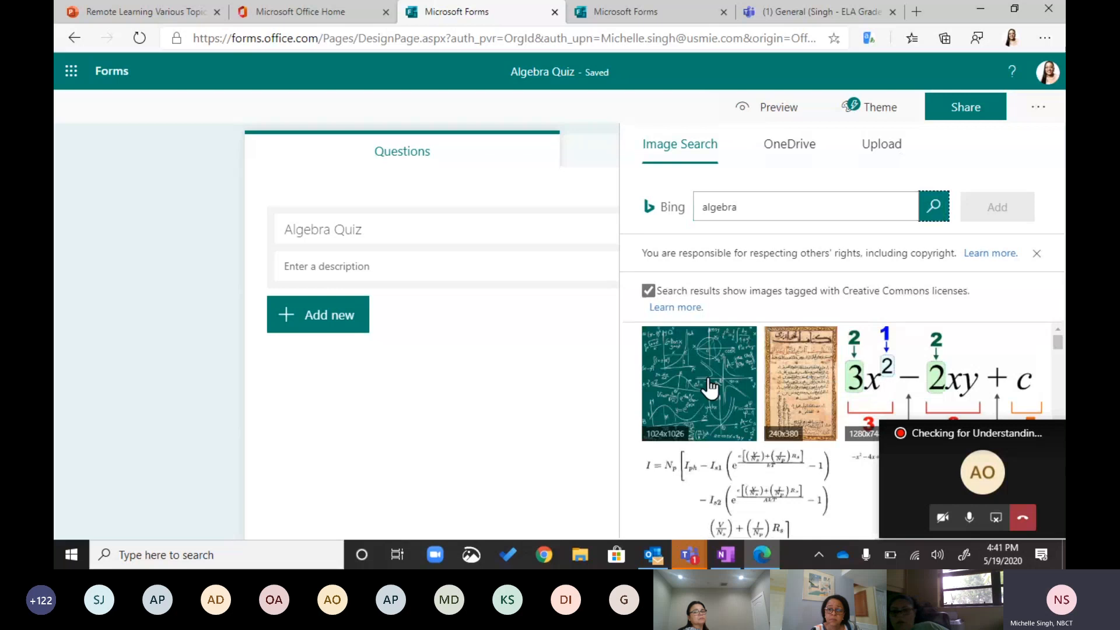
click(707, 386)
click(990, 211)
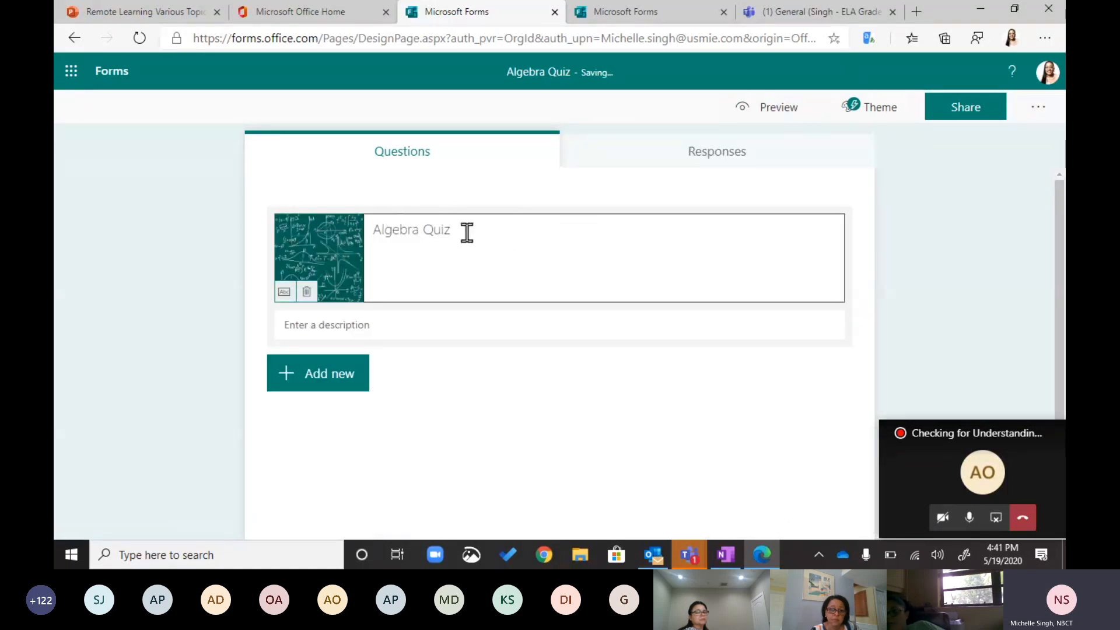
Step: Add the quiz description "Students please use your notes to complete this quiz."
click(444, 325)
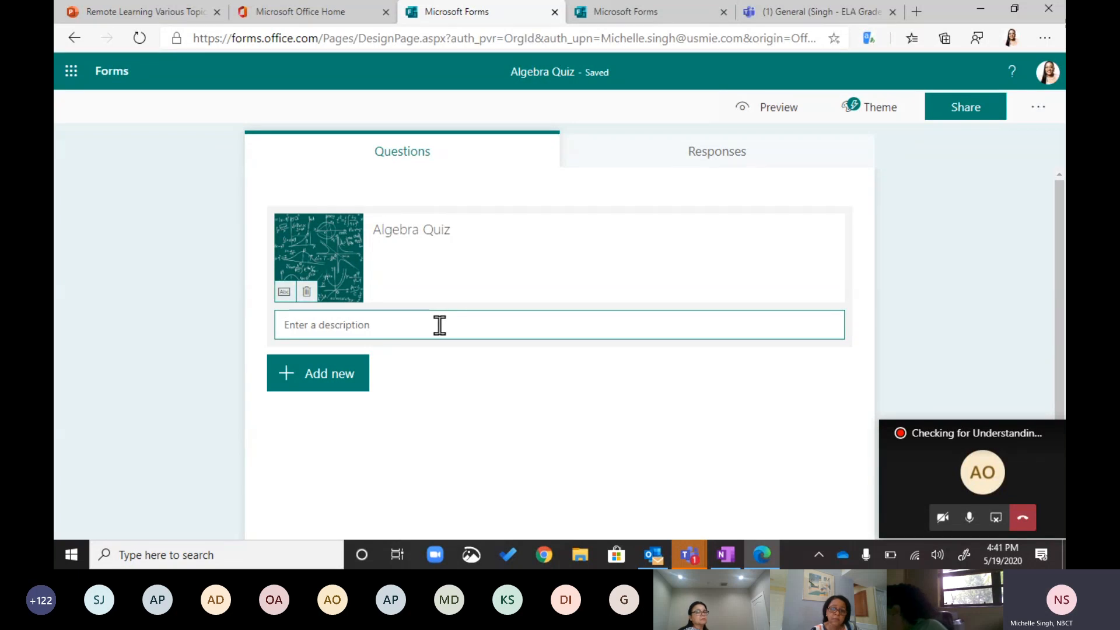
text(Students please use your)
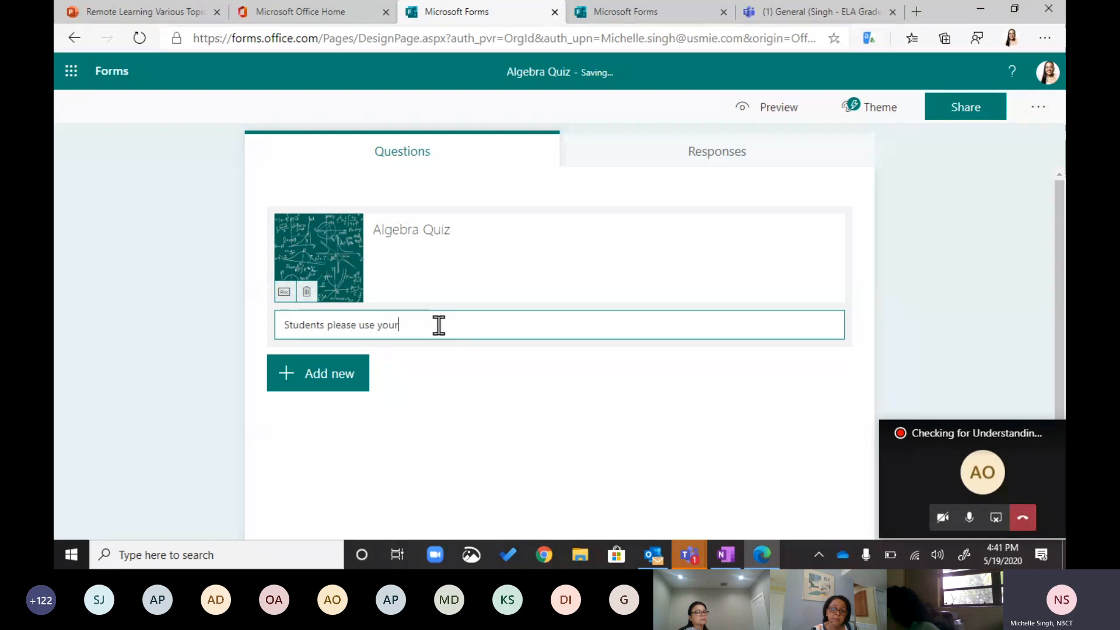
text( notes to)
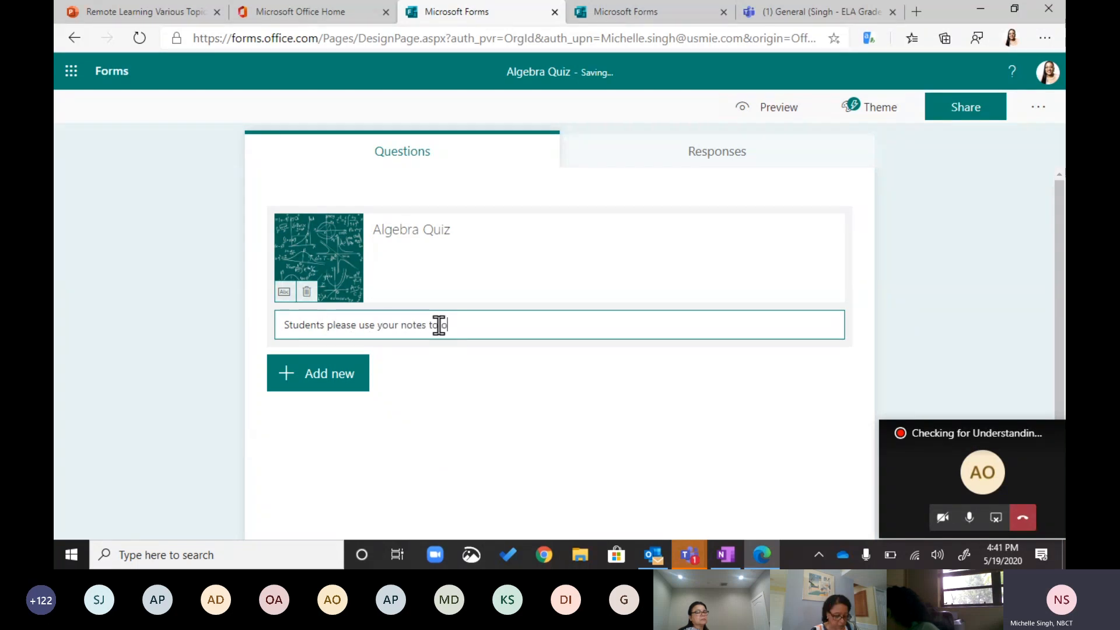
text( complete this quiz.)
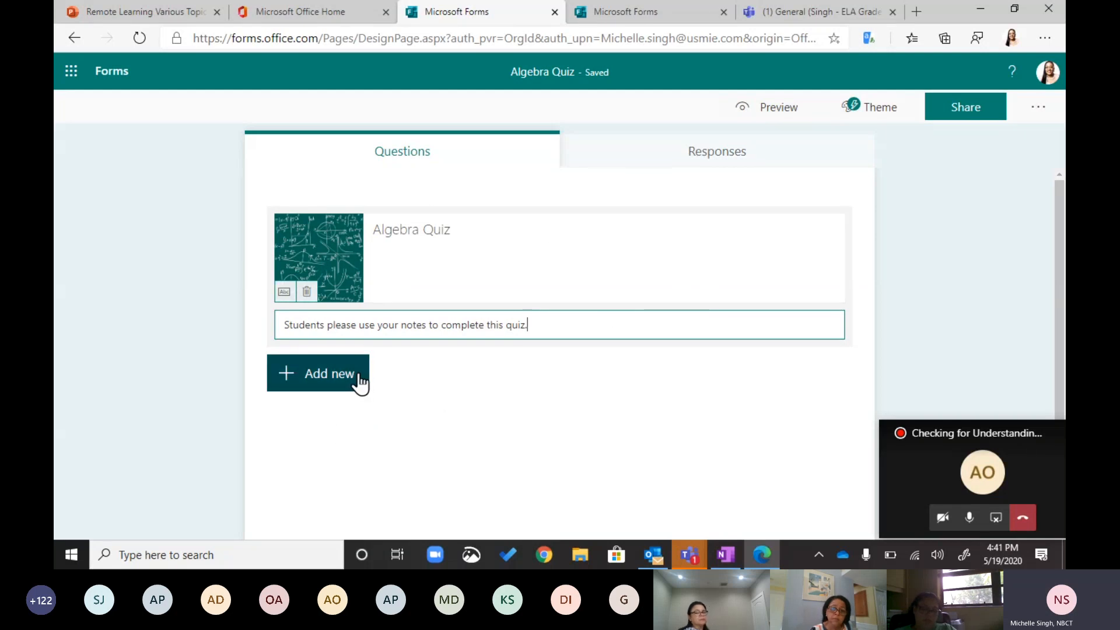
Step: Open the question types for a new question and look over the additional ones, such as Ranking, Likert, File upload and Section
click(296, 384)
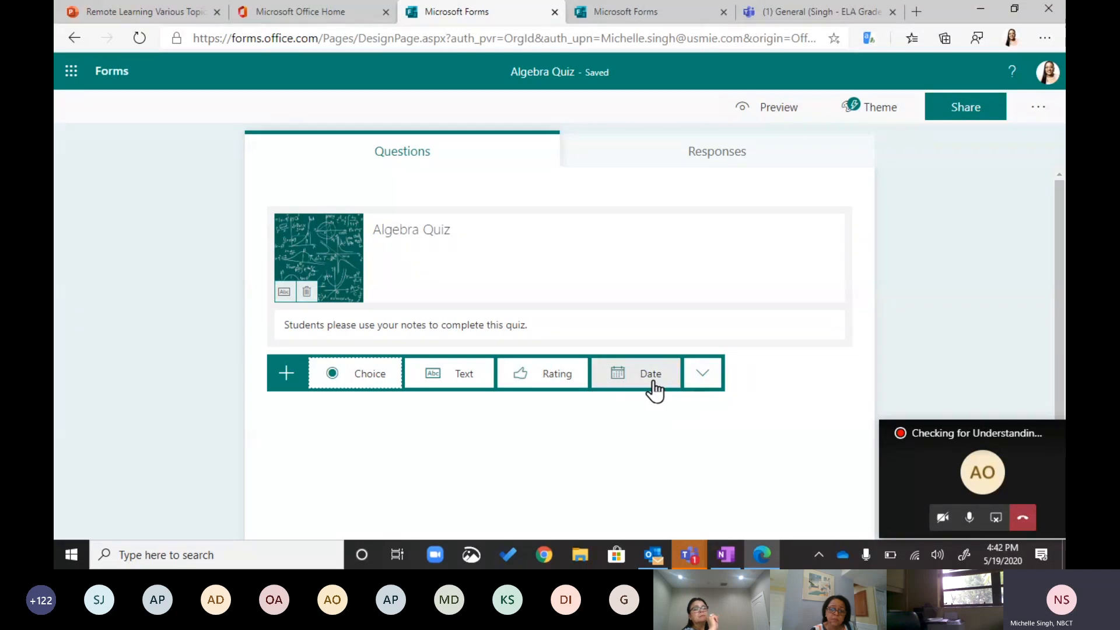
click(710, 385)
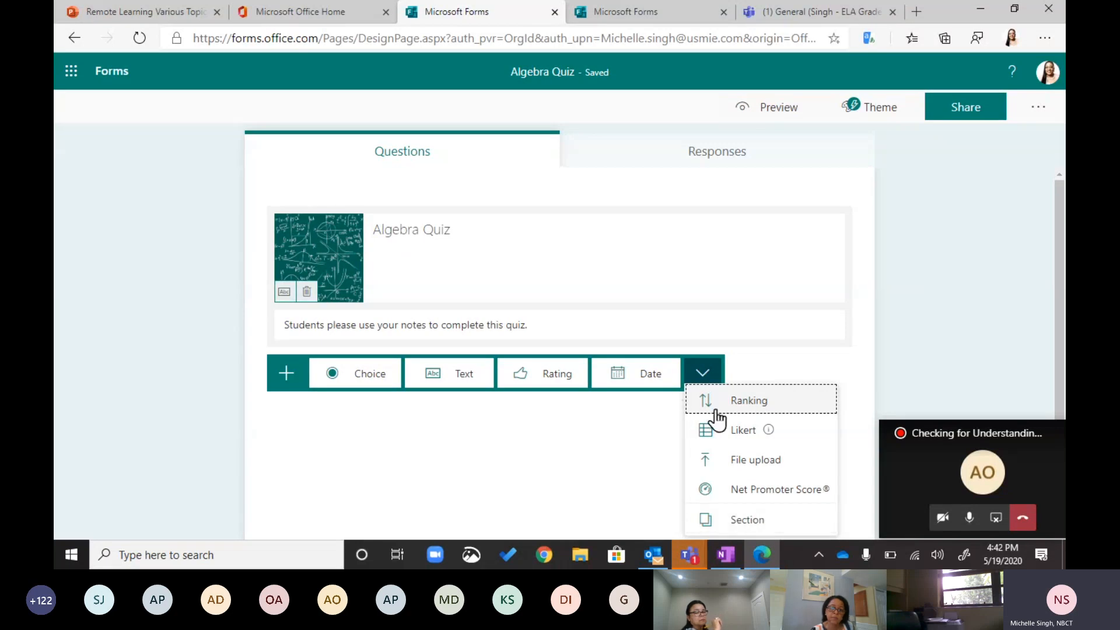
click(558, 455)
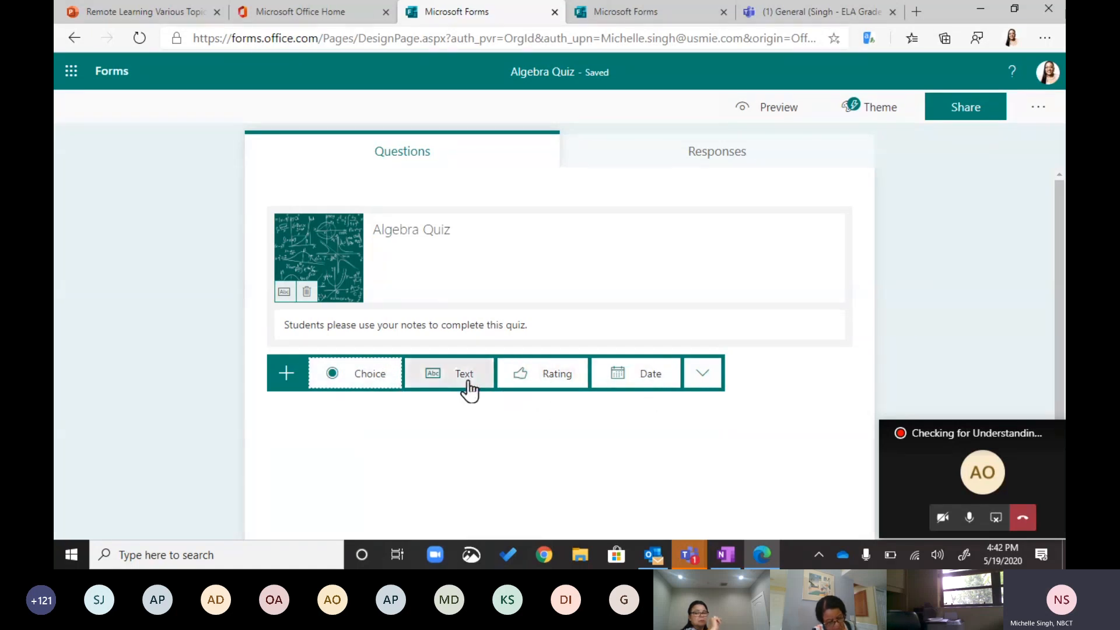
click(703, 379)
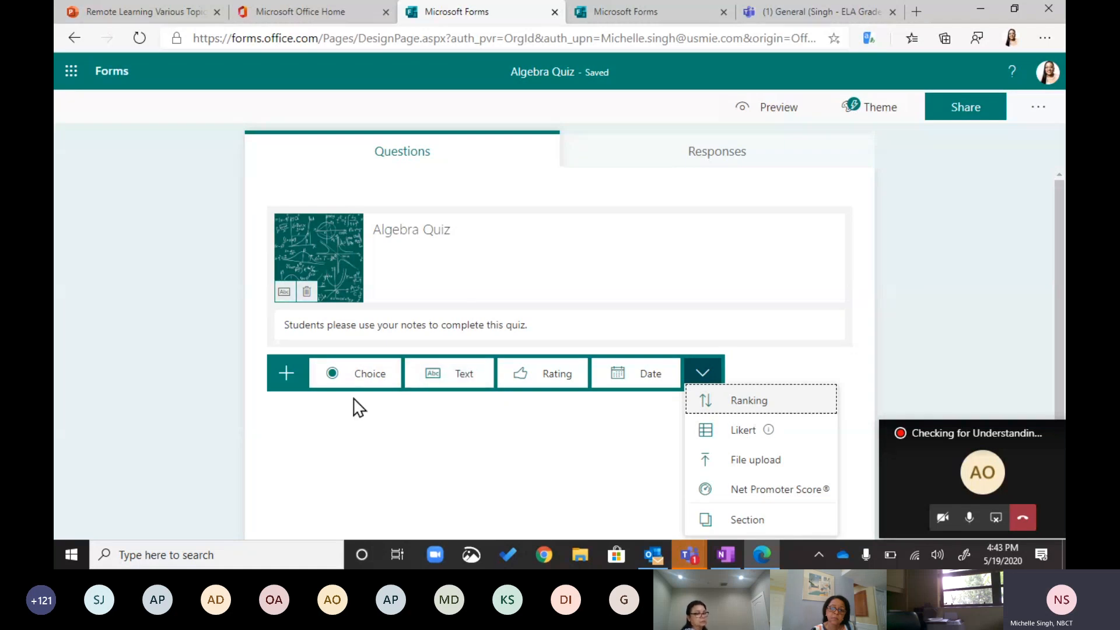
click(467, 453)
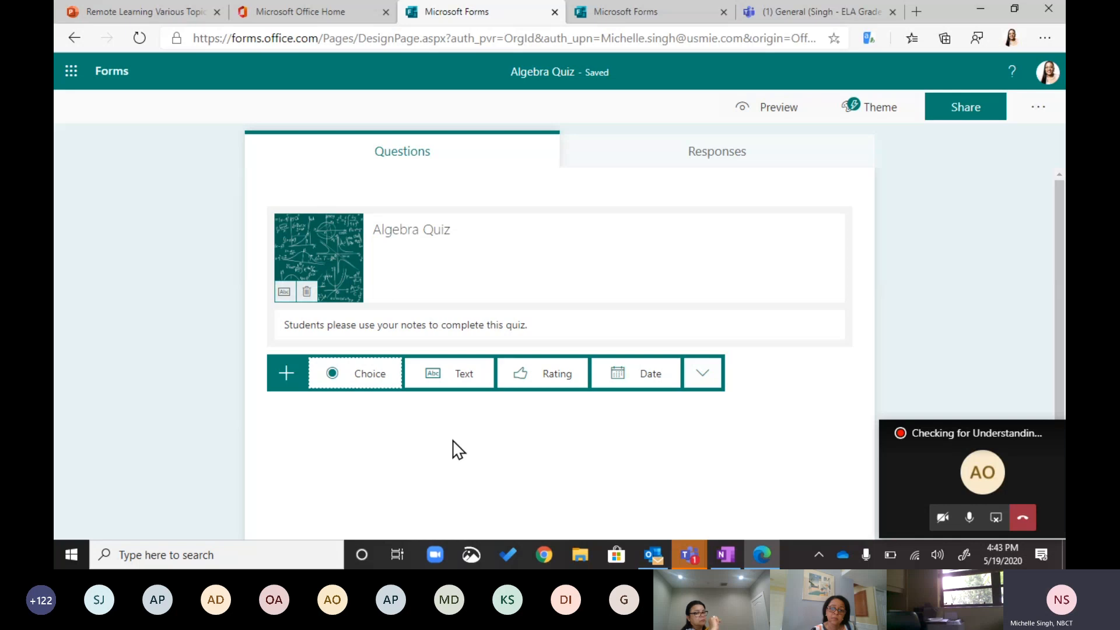
Step: Add a Choice question worth 20 points and make it required
click(357, 381)
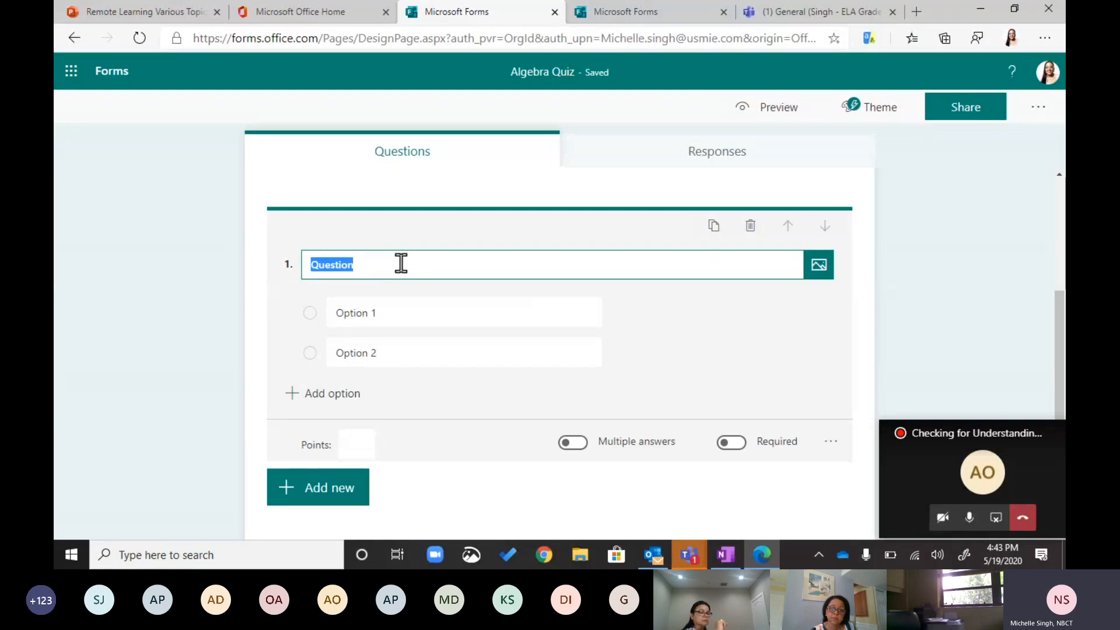
click(360, 441)
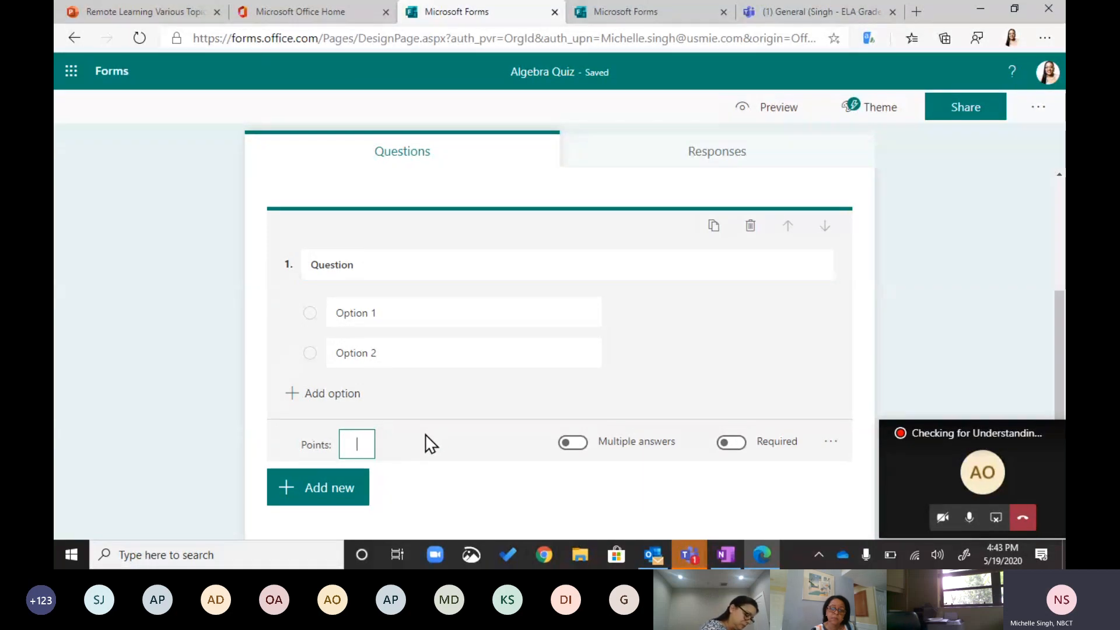
text(20)
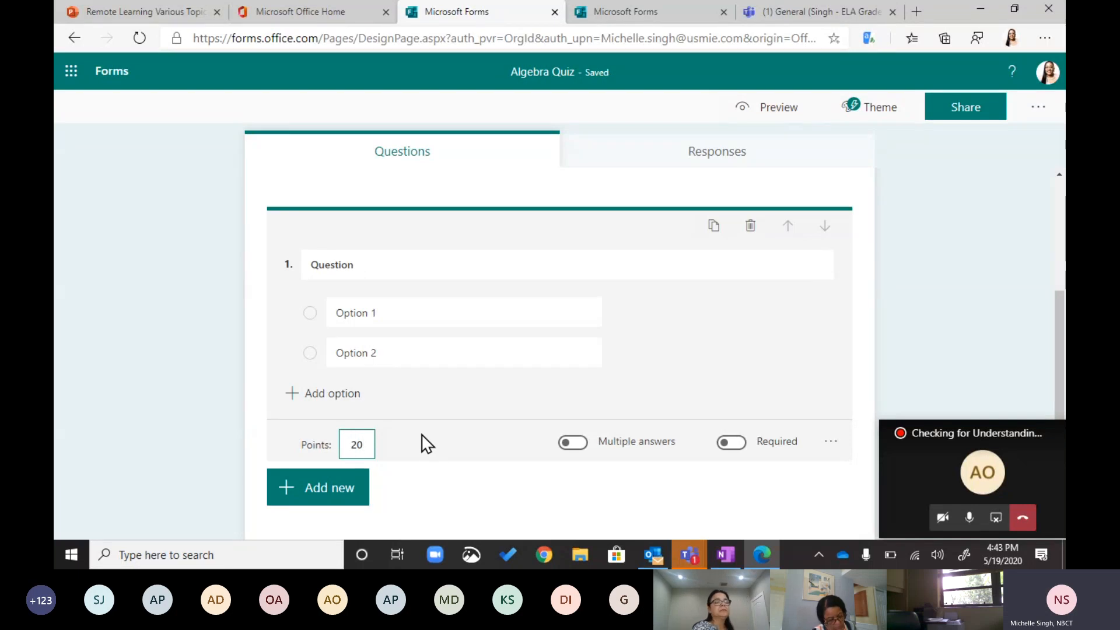
click(732, 446)
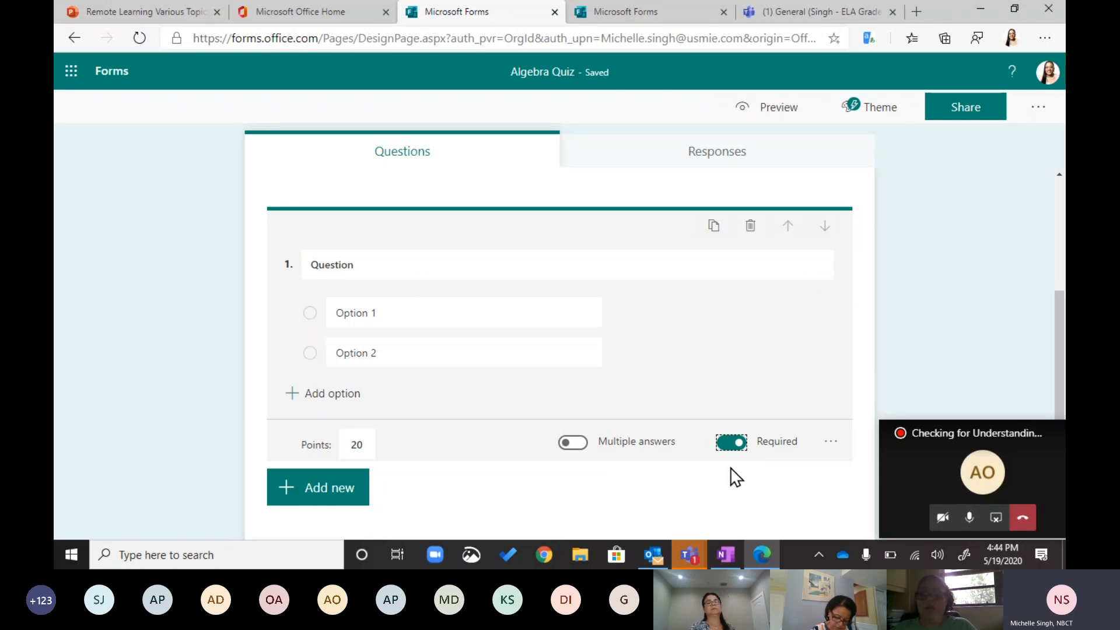
Step: Try the Drop-down format for the question's answer options and turn it off again
click(830, 446)
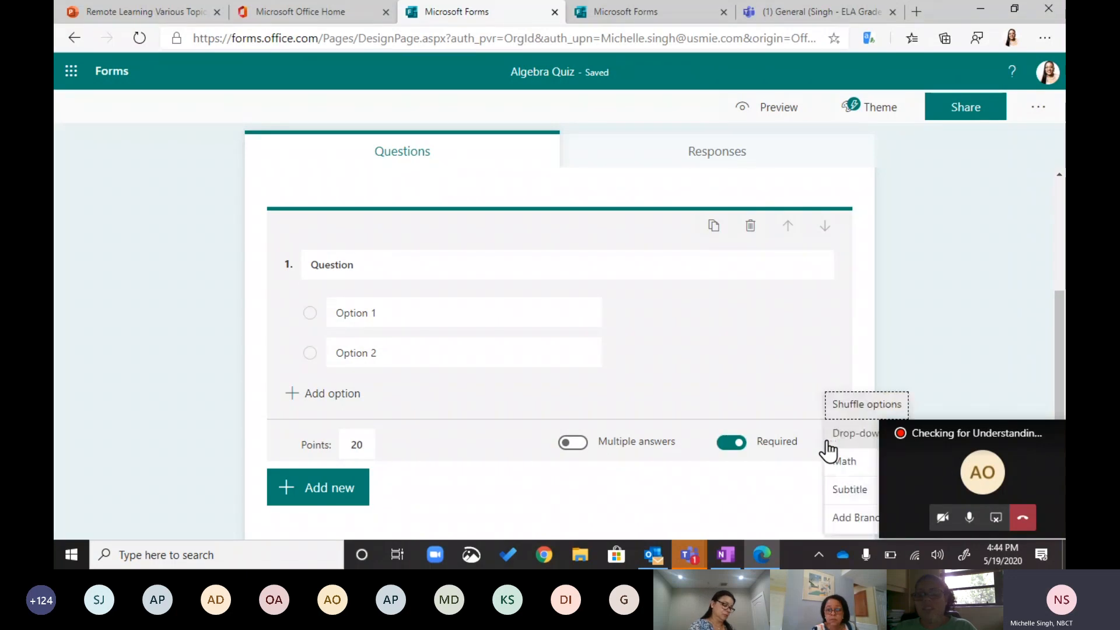
drag(967, 424, 982, 220)
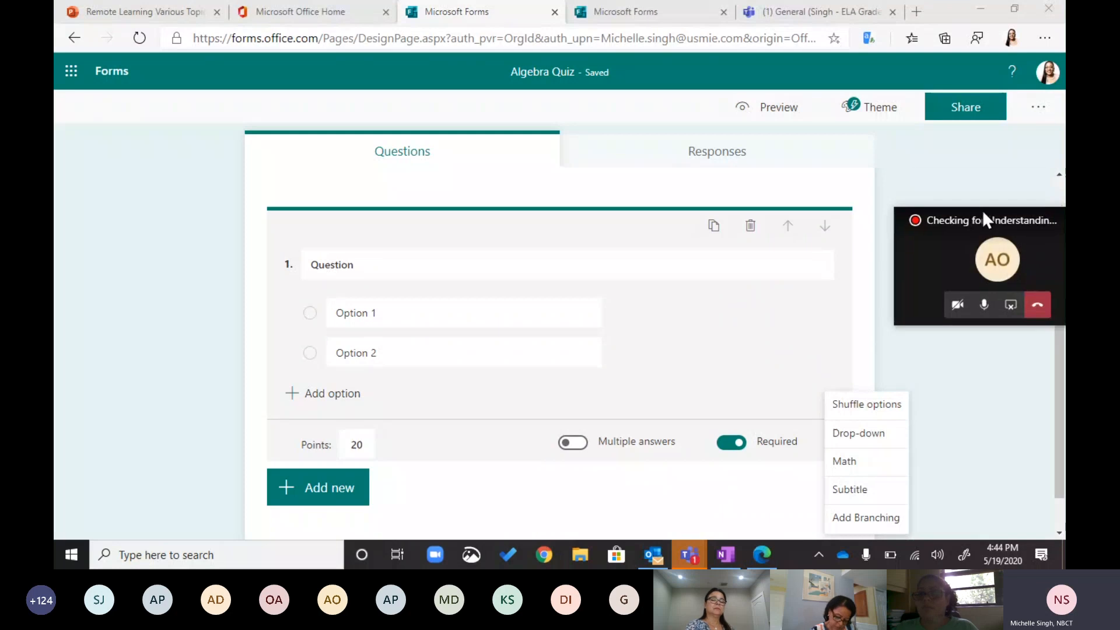
click(869, 435)
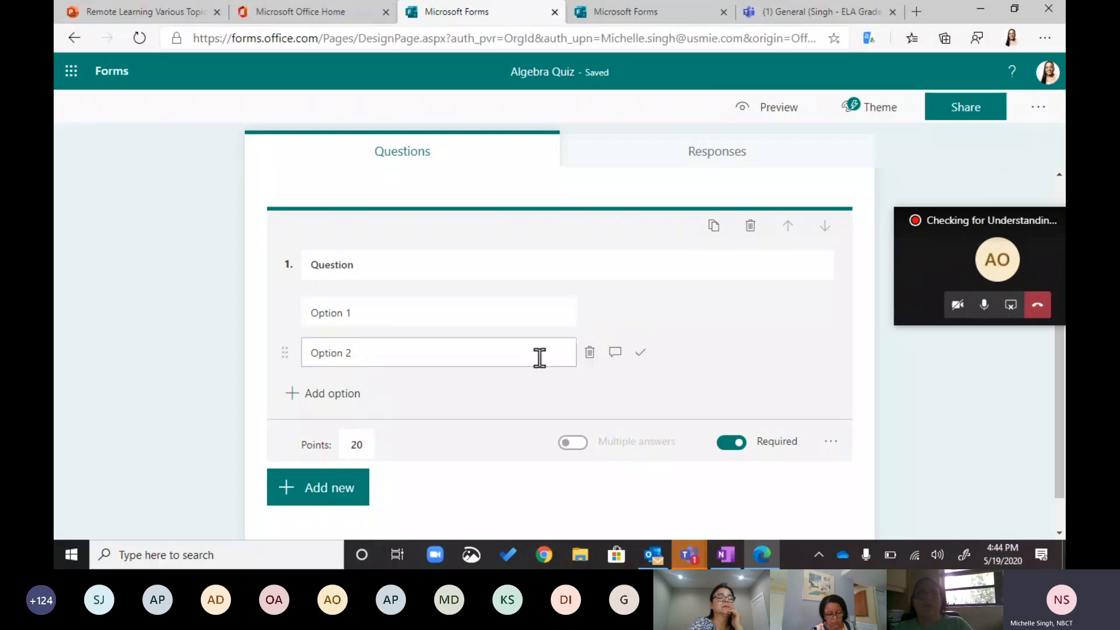
click(831, 443)
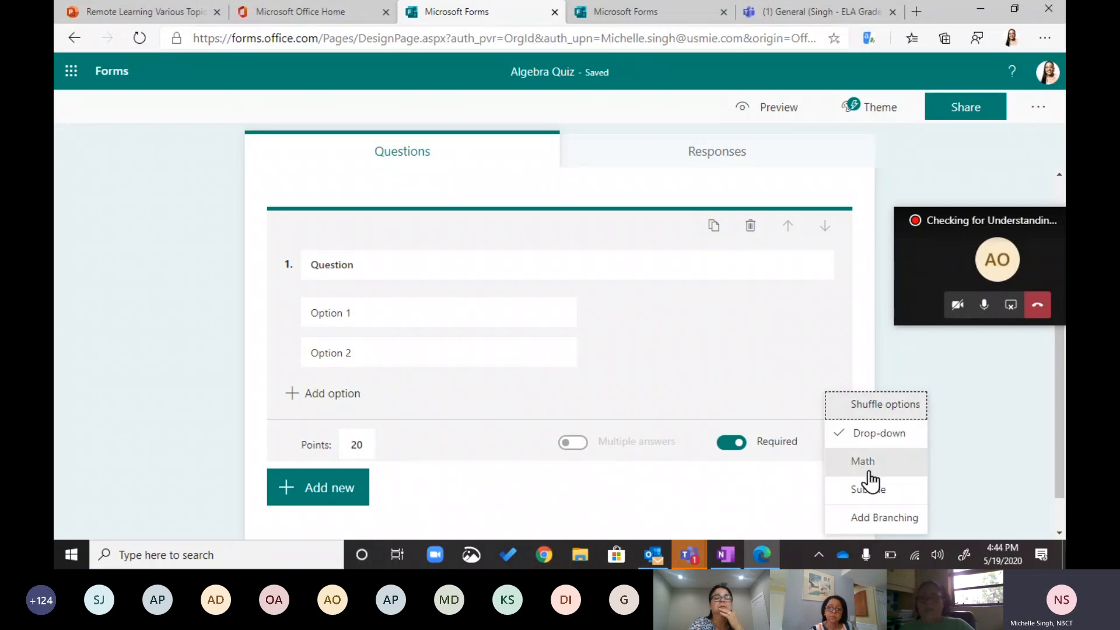
click(903, 433)
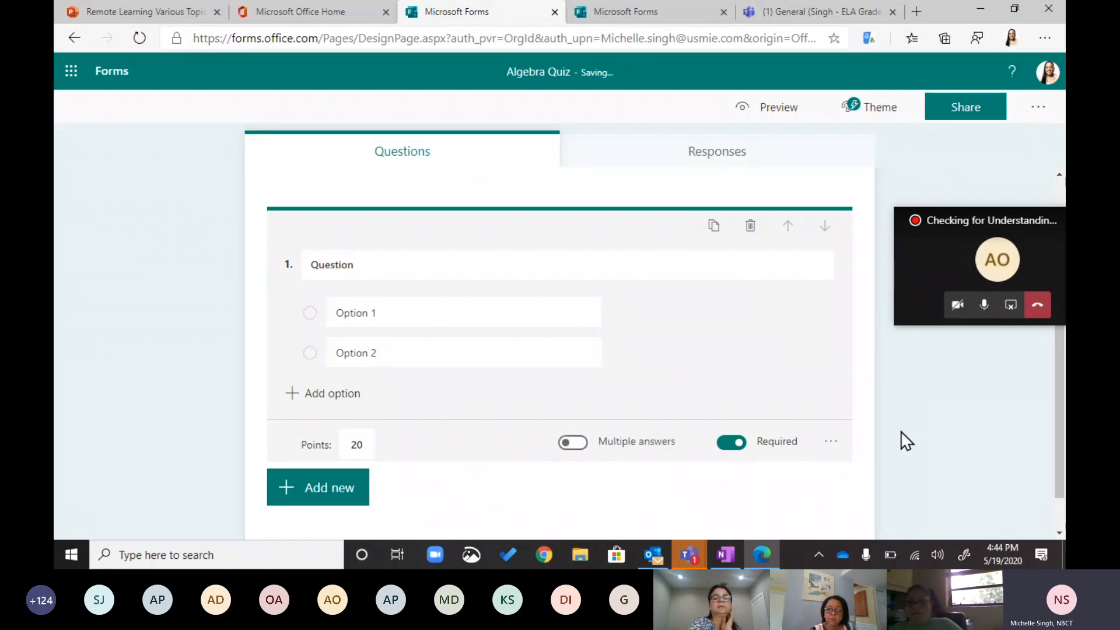
Step: Turn on the Math option for question 1 and set its text to "Solve the equation for x"
click(830, 443)
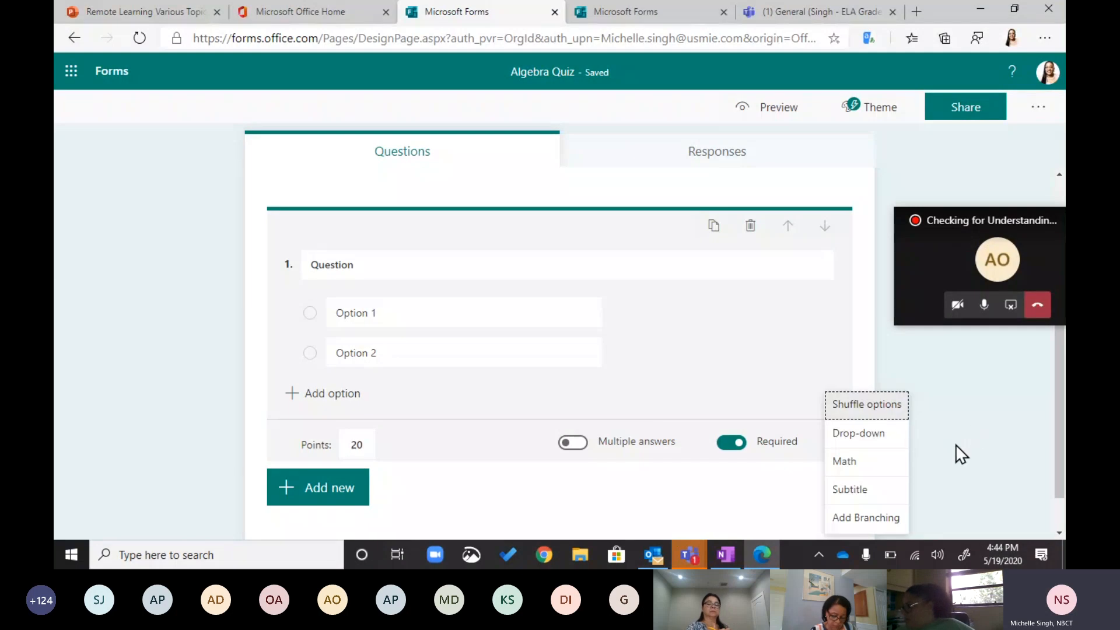
click(874, 467)
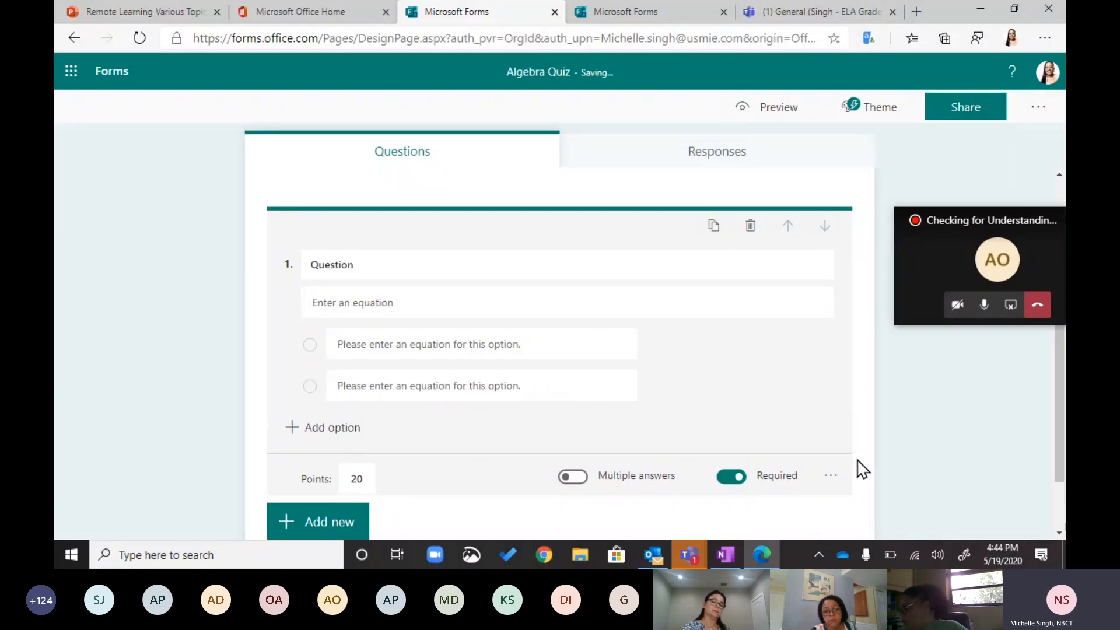
click(428, 271)
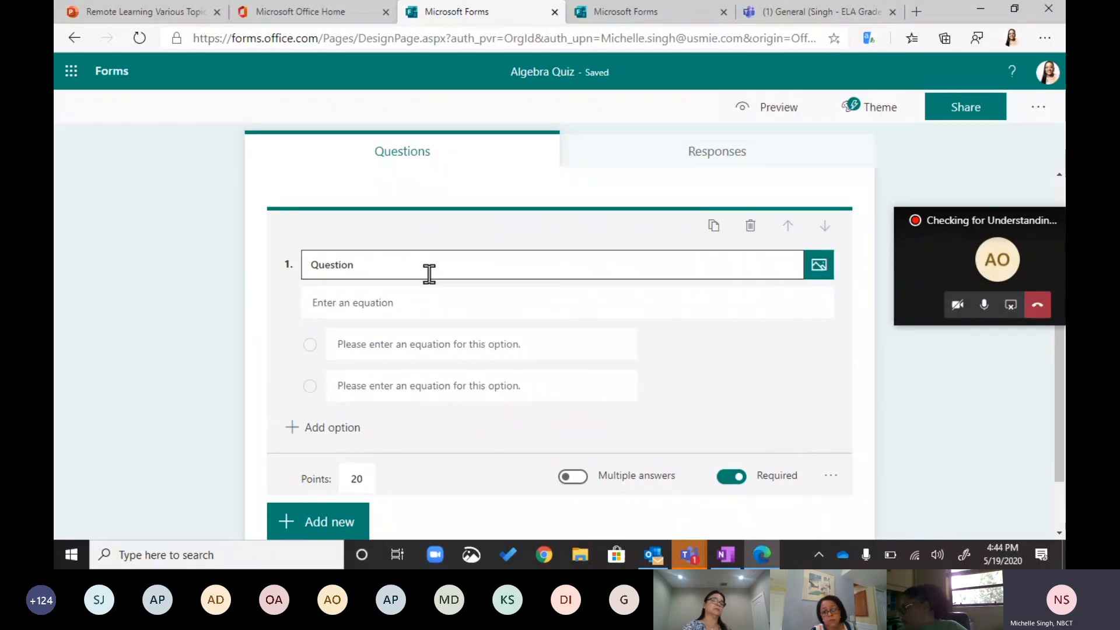
double_click(430, 271)
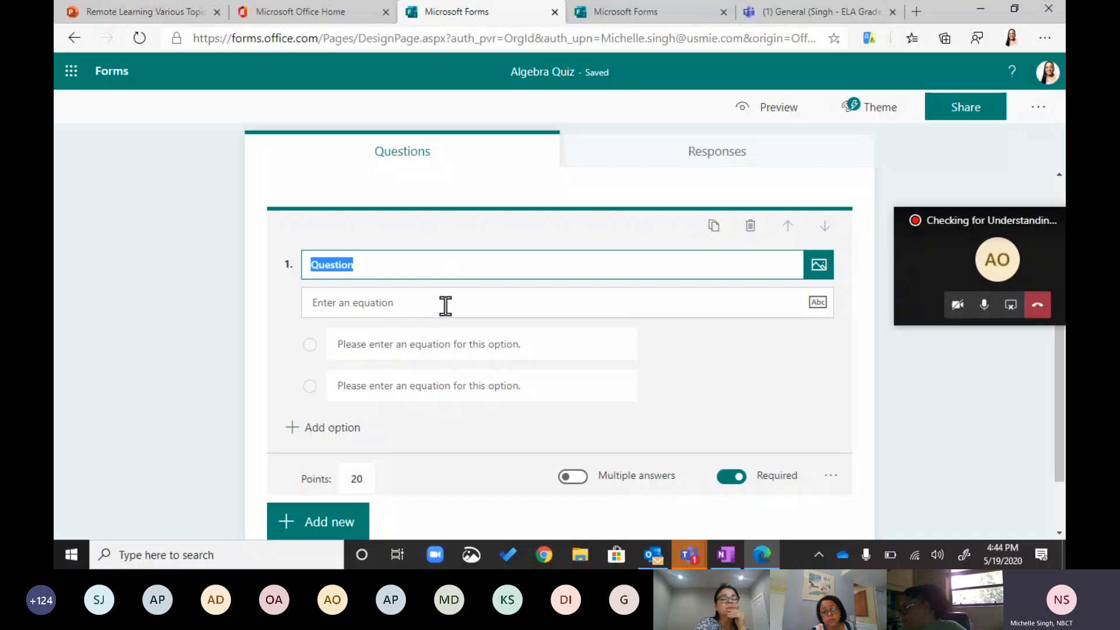
click(443, 306)
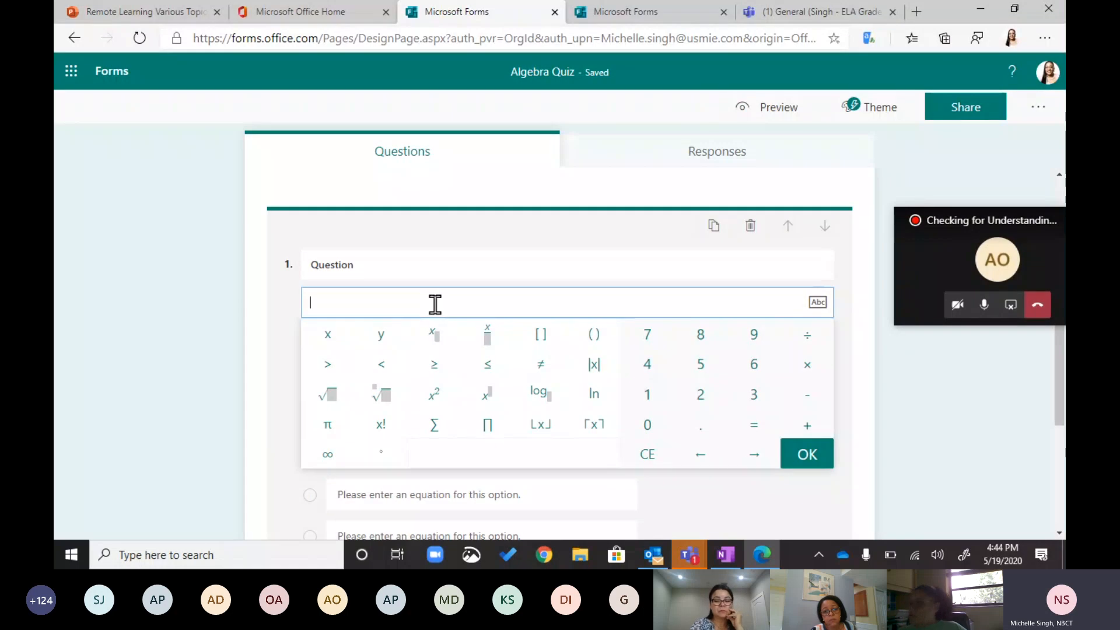
double_click(440, 260)
text(S)
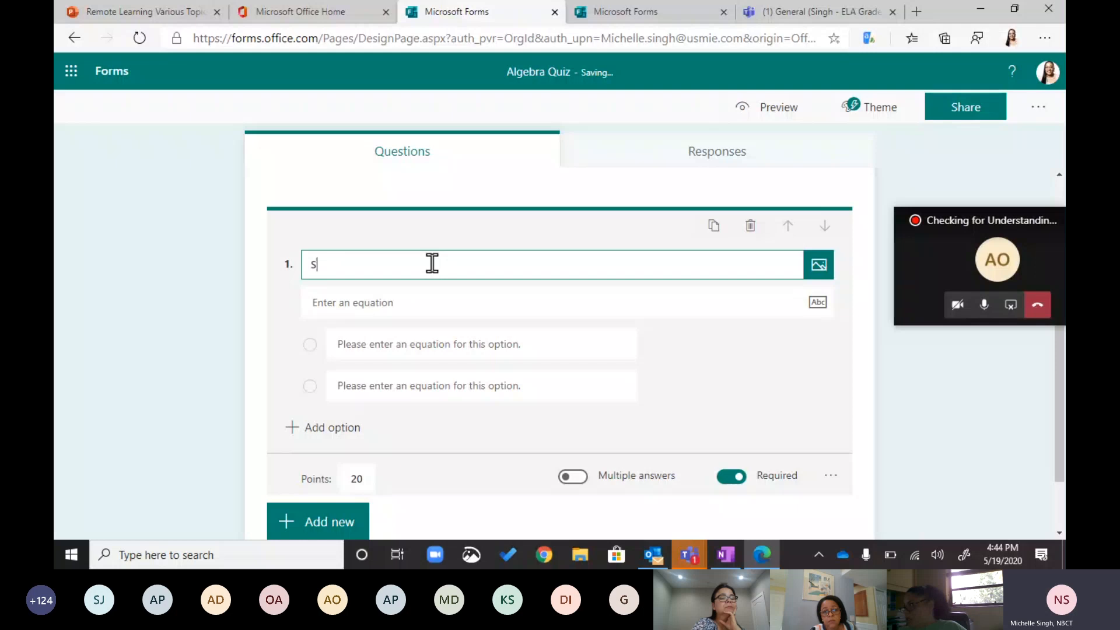
text(olve the equation for x)
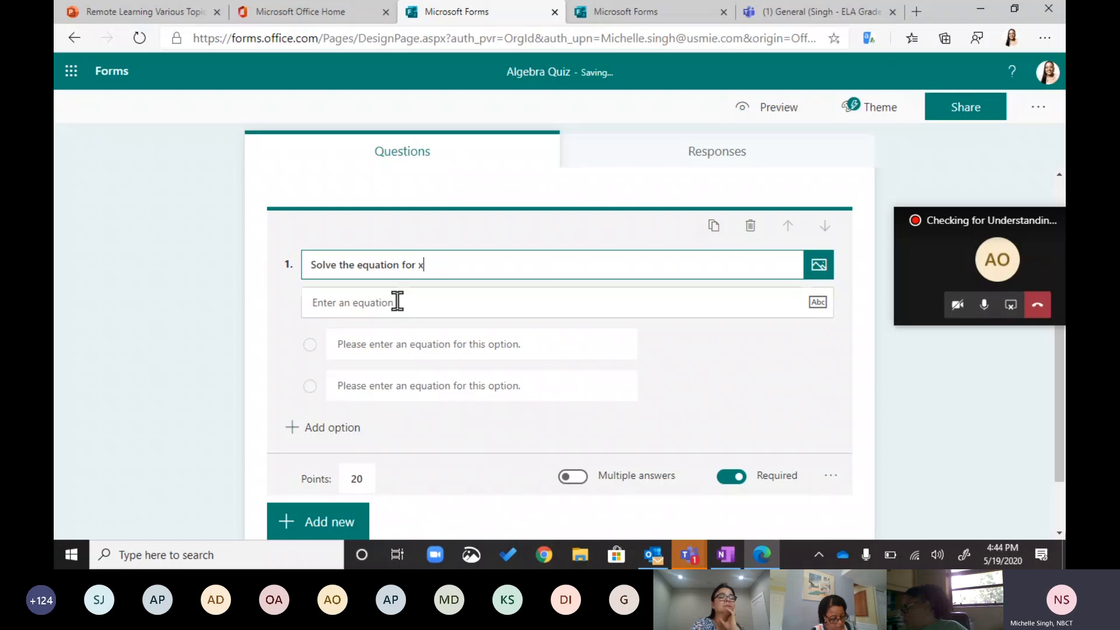
Step: Enter the equation x + 8 = 15 for question 1 and add all suggested results as answer options
click(675, 309)
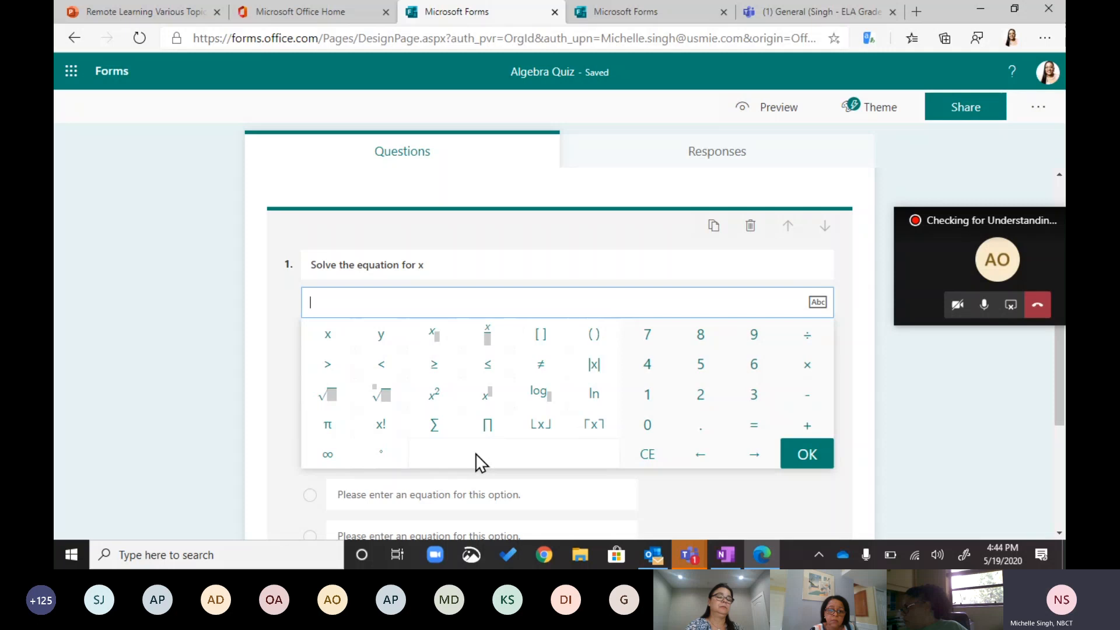
click(330, 344)
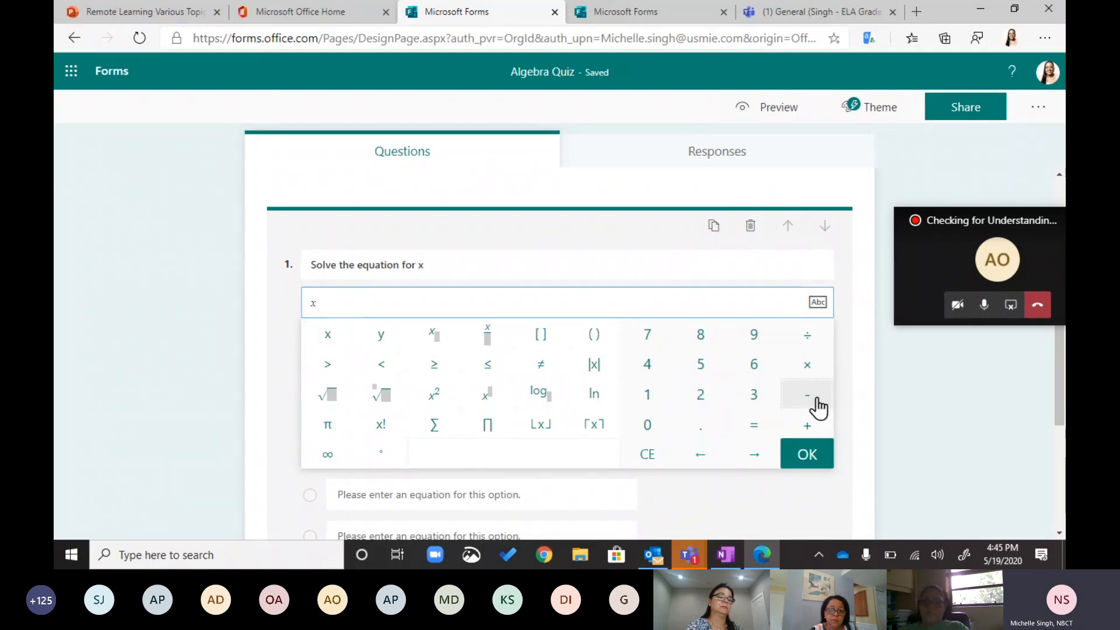
click(806, 427)
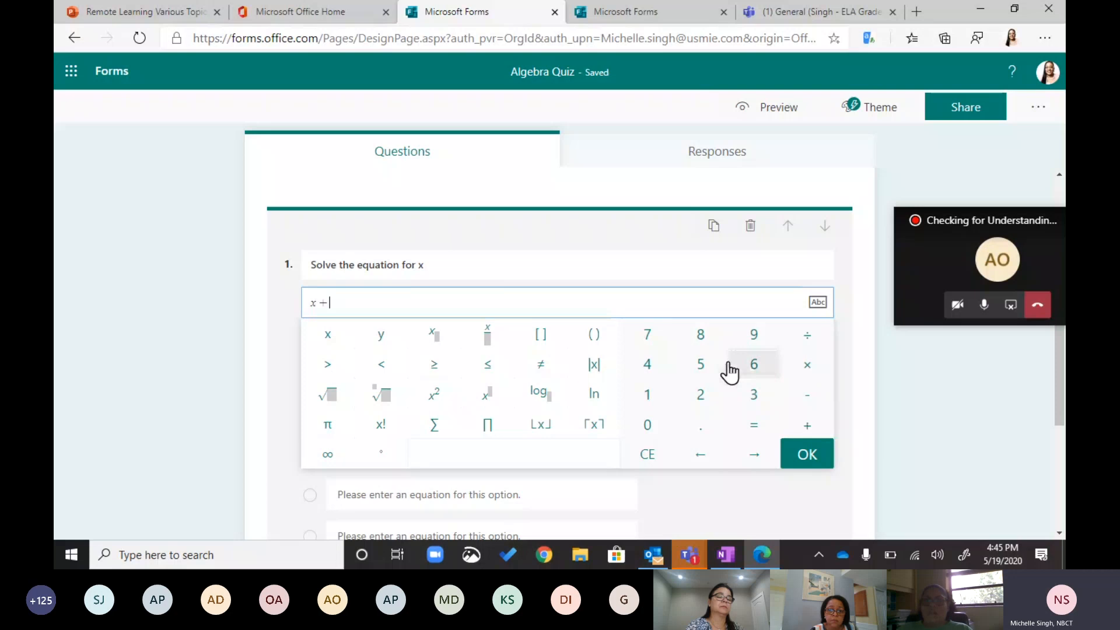
click(703, 340)
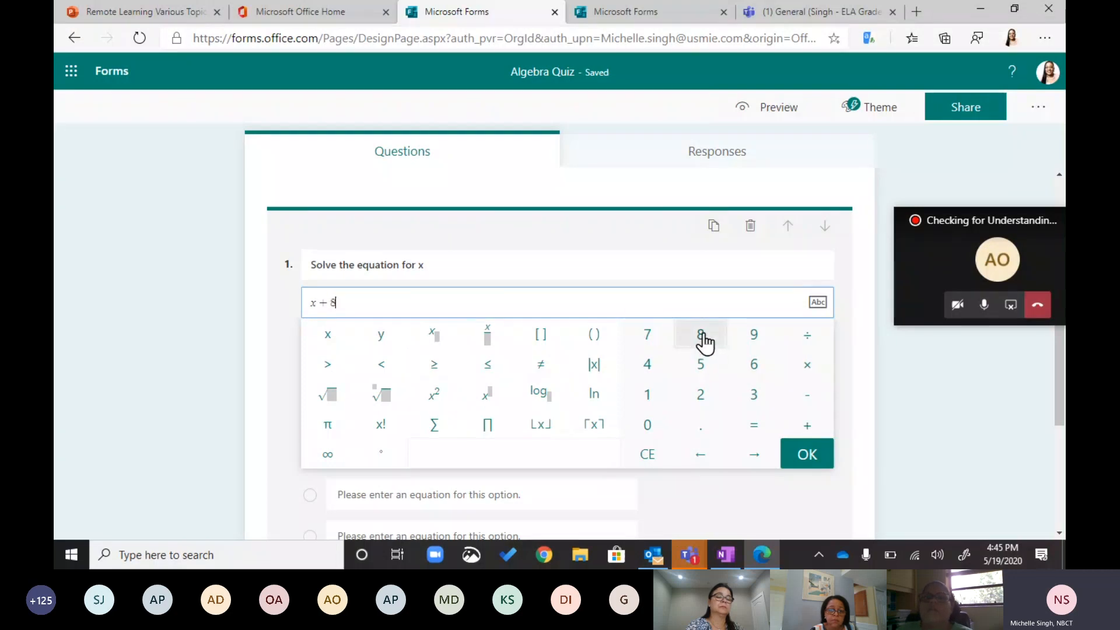
click(754, 427)
click(647, 394)
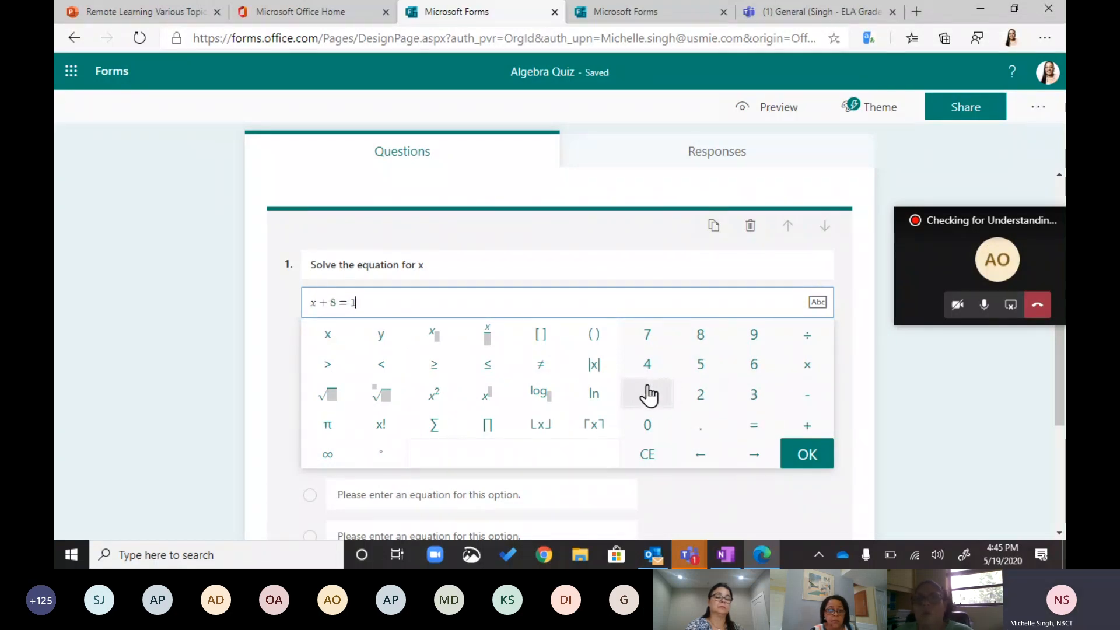
click(703, 368)
click(806, 455)
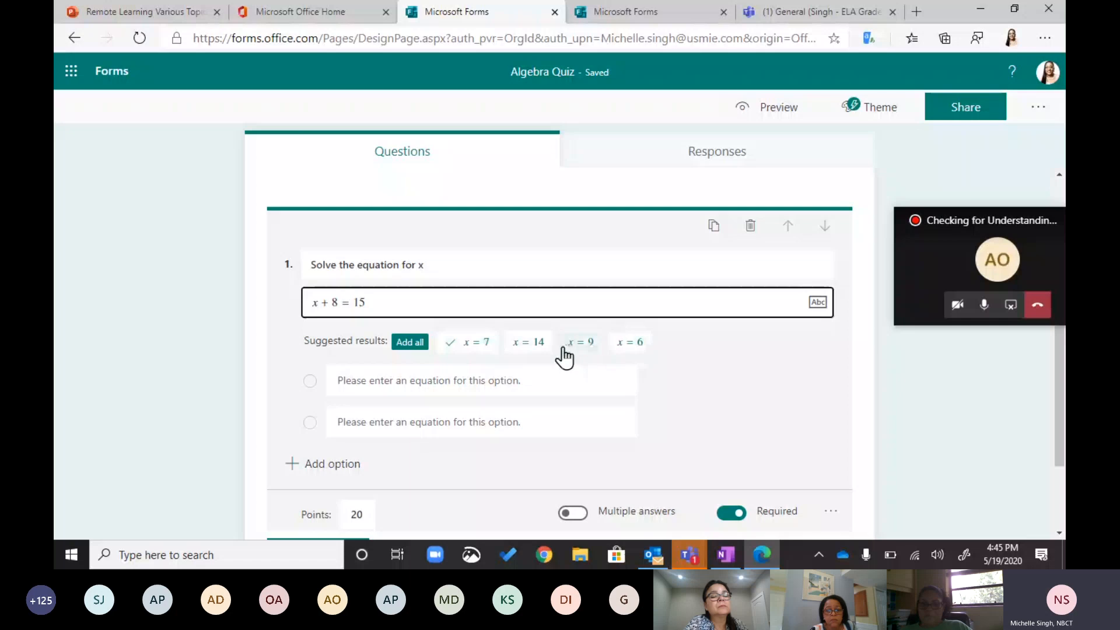
click(399, 344)
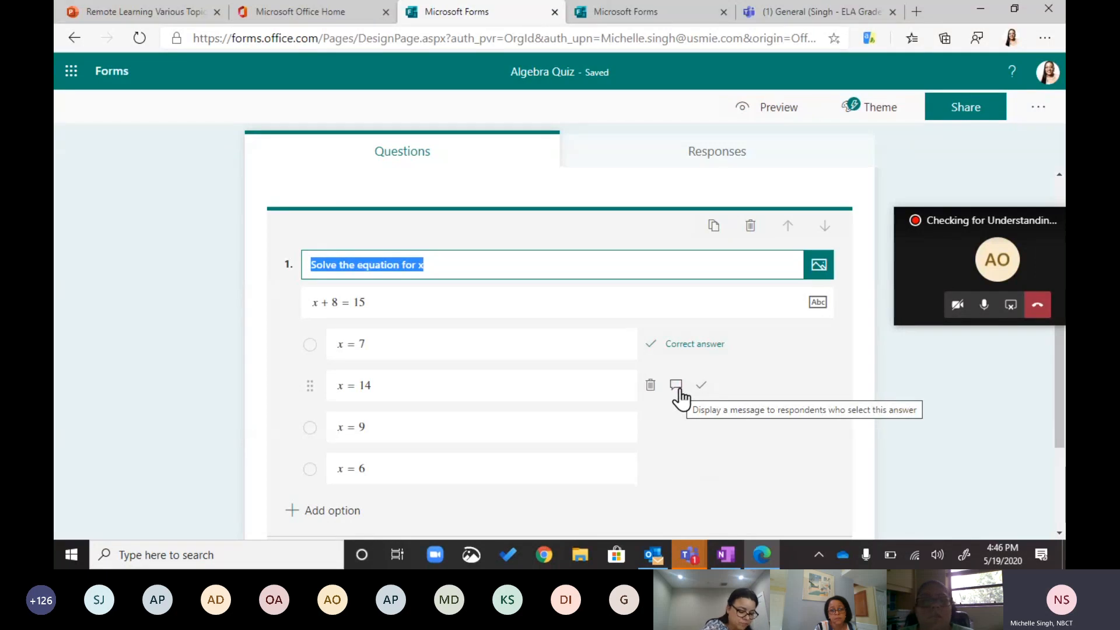
Step: Add the feedback message "Review topic 1" for respondents who choose x = 14 in question 1
click(676, 387)
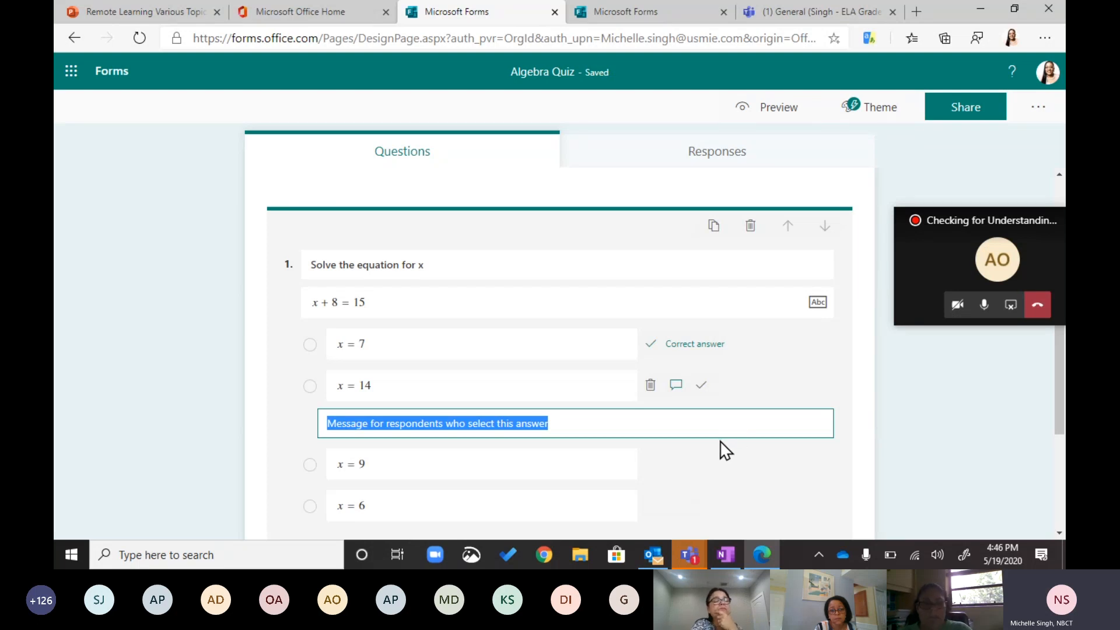
text(Try aai)
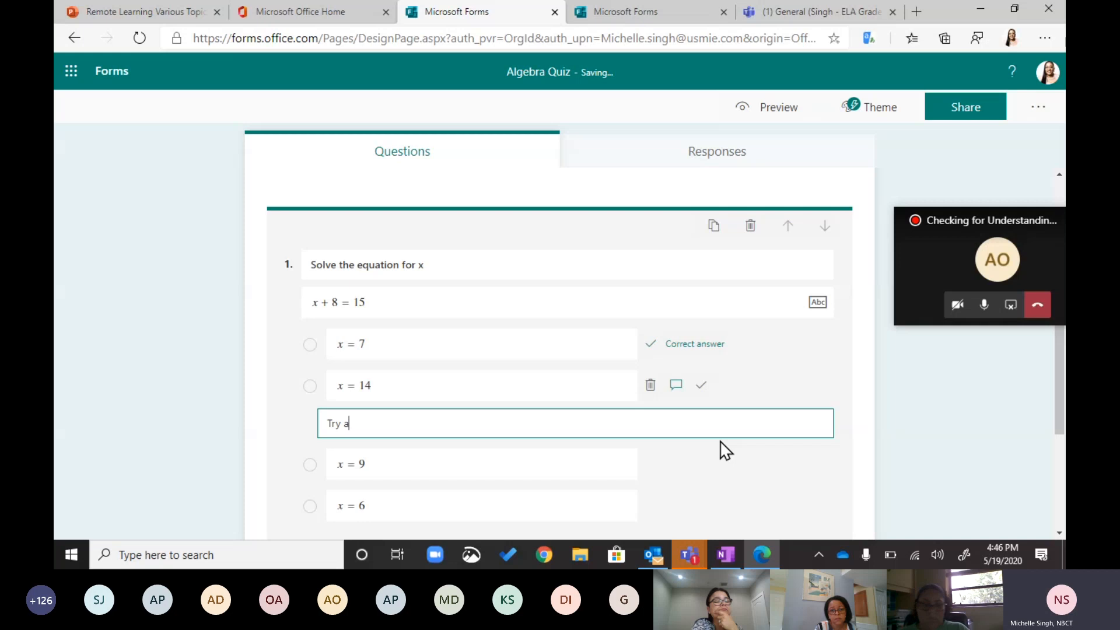
key(BackSpace)
key(BackSpace)
text(Re)
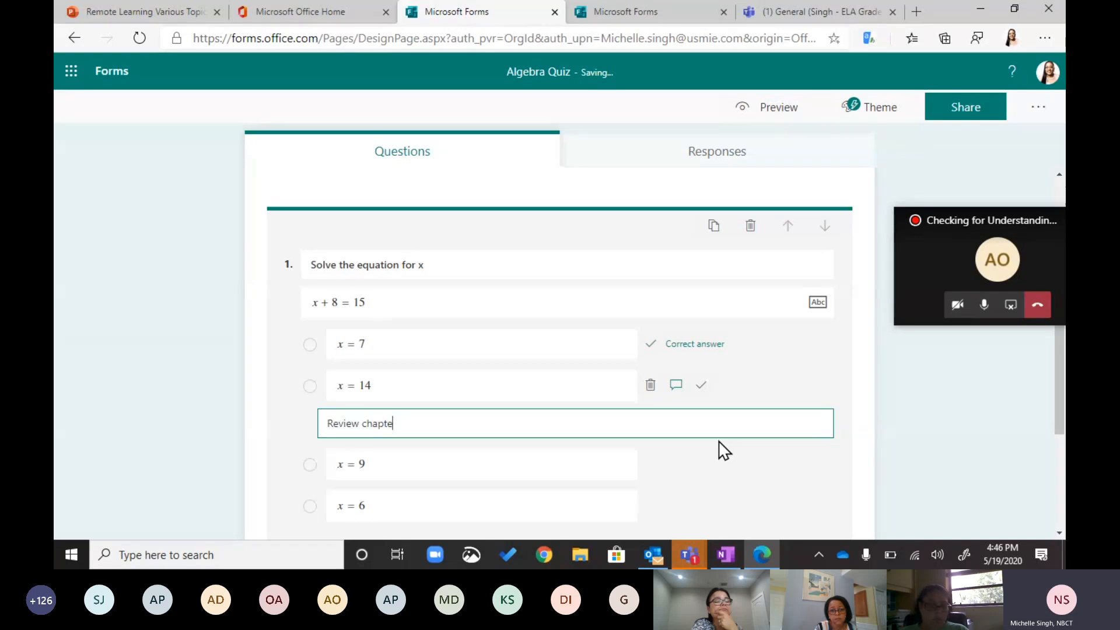
text(view topic 1)
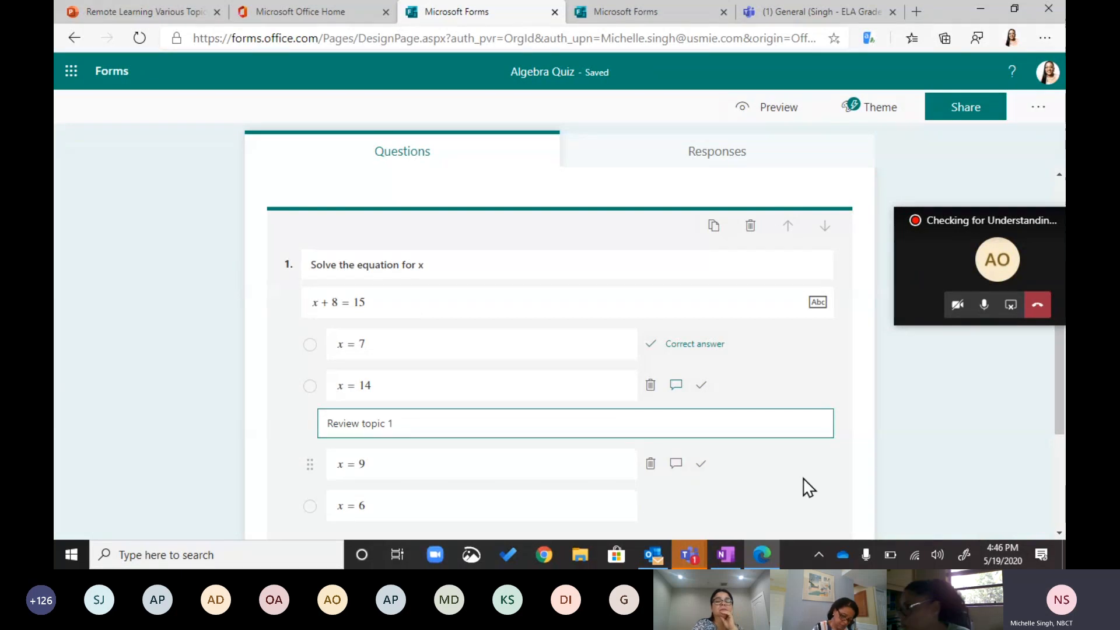
click(959, 429)
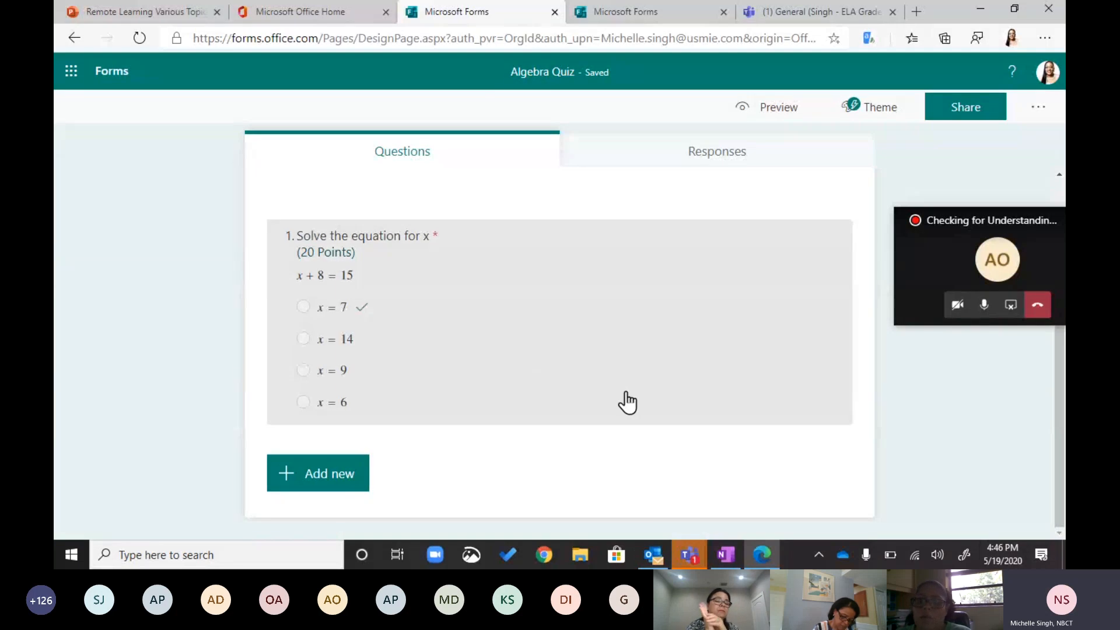
Step: Reopen question 1 and look through its additional settings, such as Shuffle options, Math, Subtitle and branching
click(622, 396)
scroll(760, 453, down, 2)
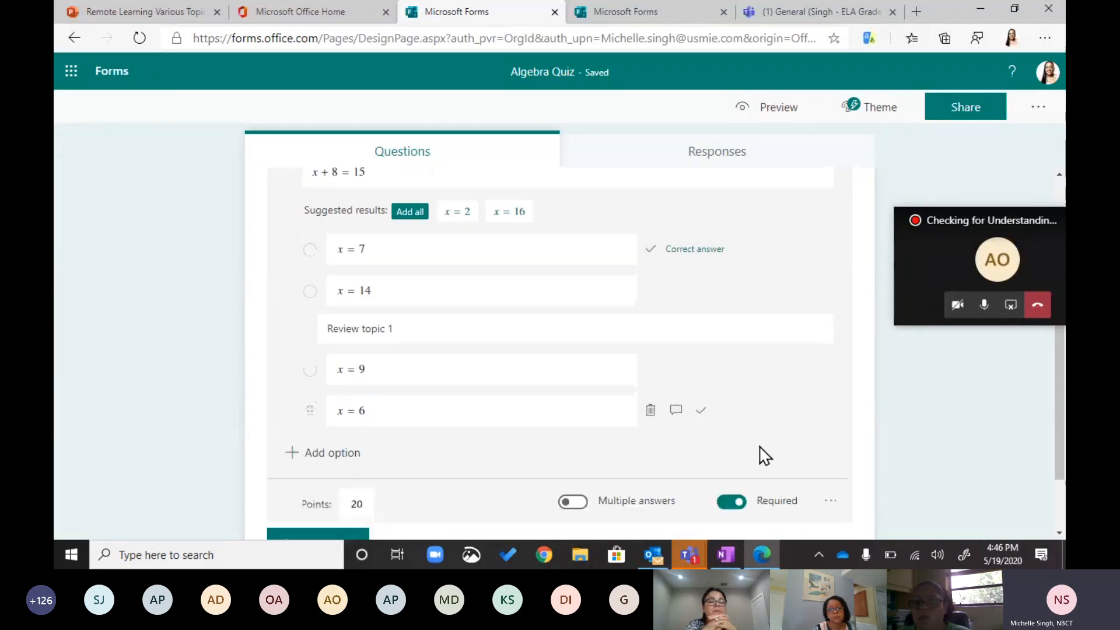
click(831, 486)
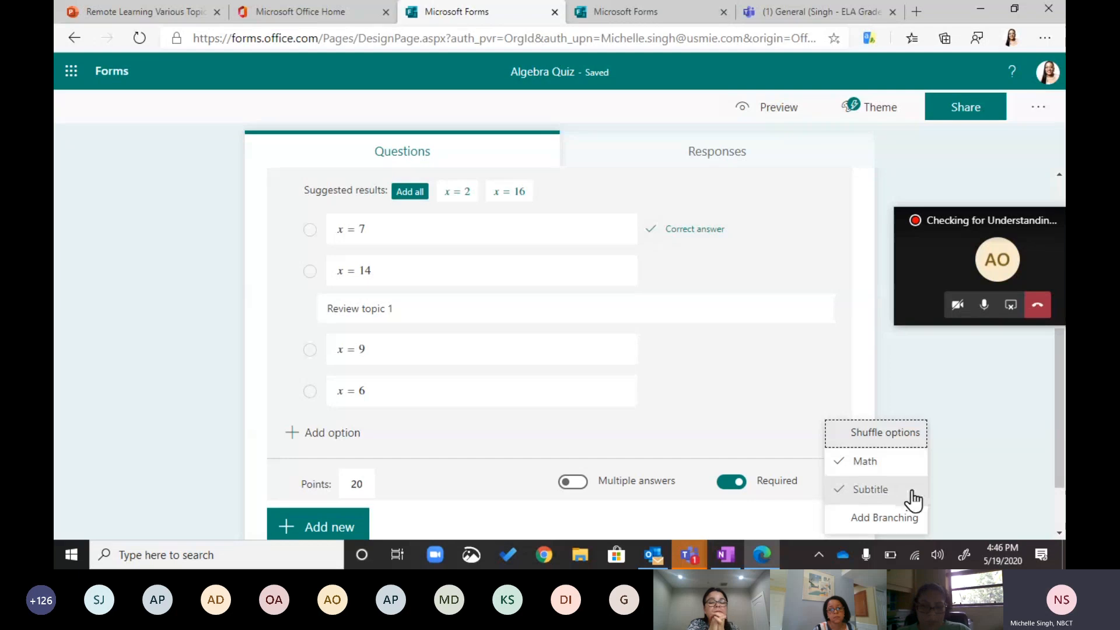
scroll(937, 485, down, 1)
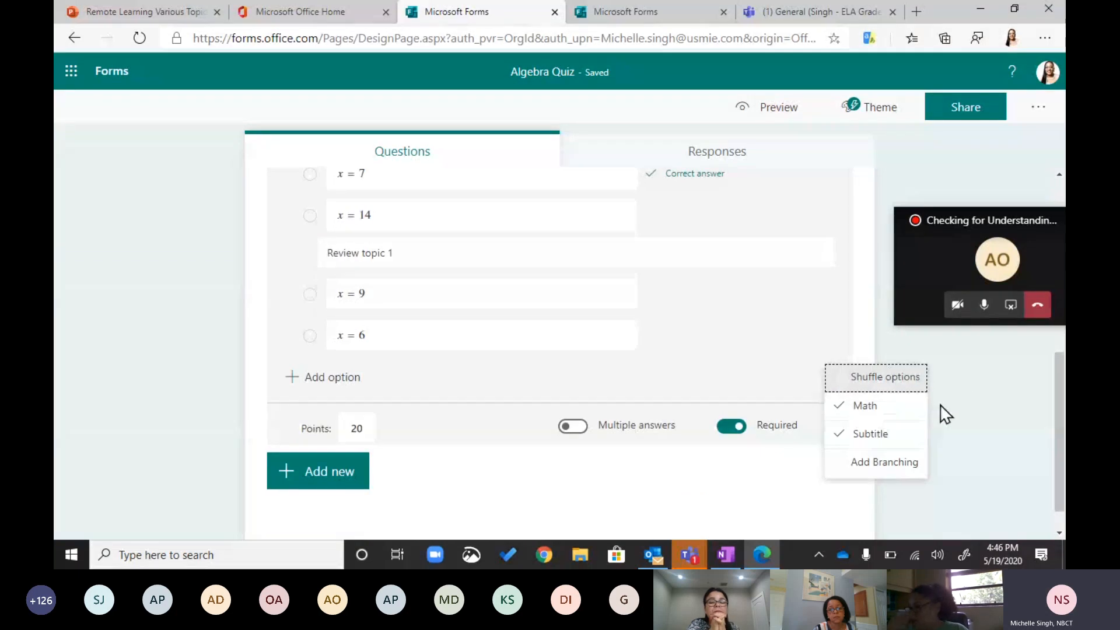
click(972, 402)
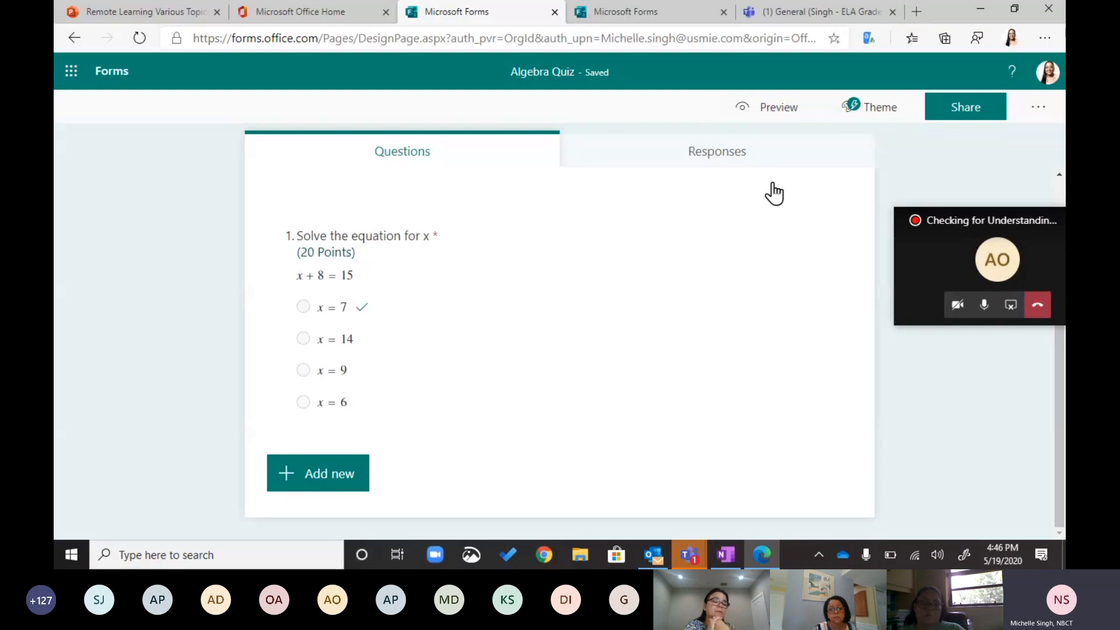
Step: Preview the quiz in computer view, choose x = 7 for question 1, and return to editing without submitting
click(768, 103)
scroll(517, 400, down, 2)
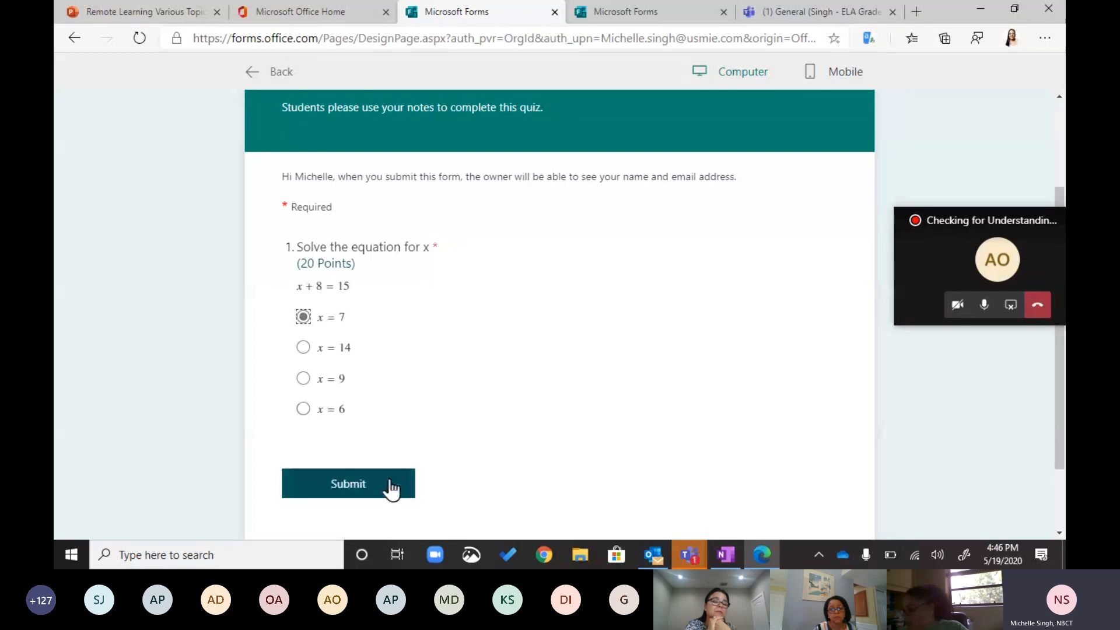
click(281, 76)
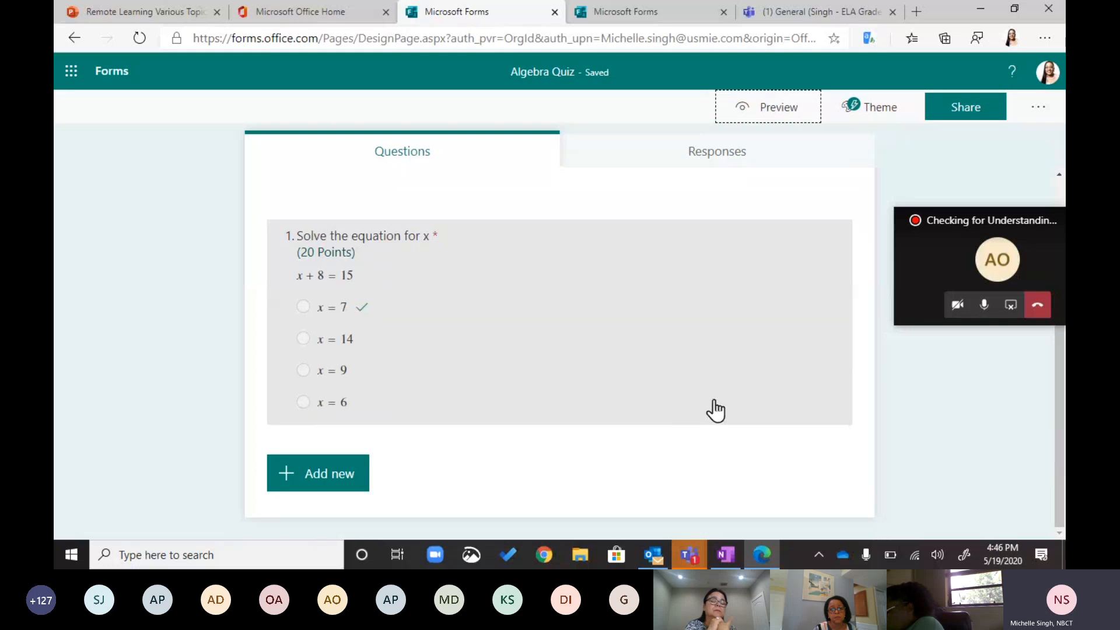
Step: Add all suggested question ideas to the quiz: x + 17 = 15, x + 24 = 28 and x + 9 = 43
click(781, 417)
click(781, 417)
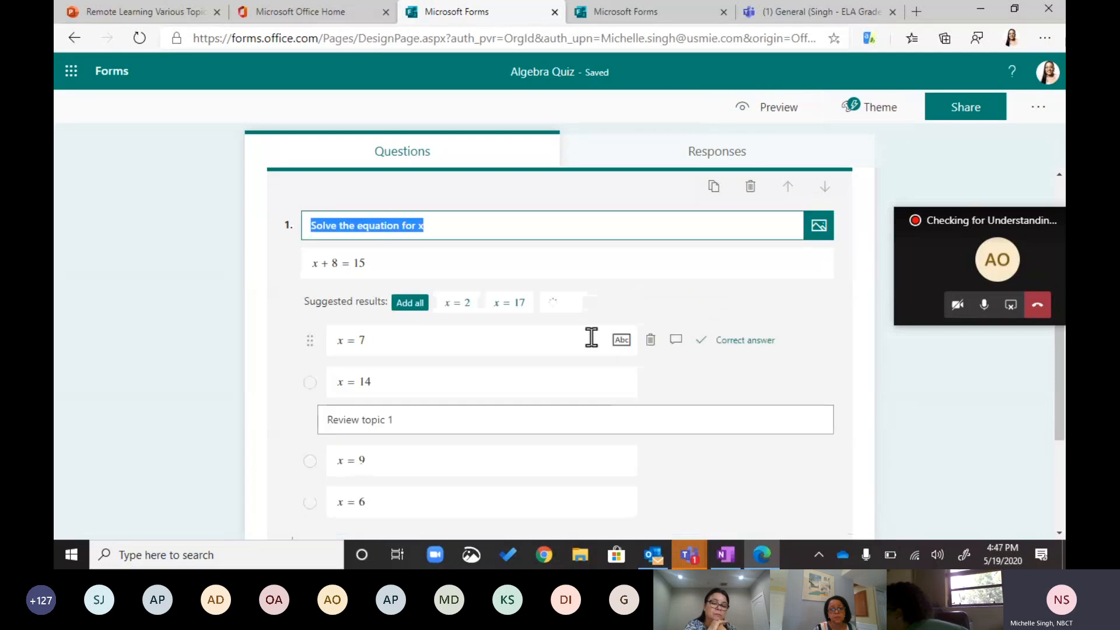
scroll(705, 357, down, 3)
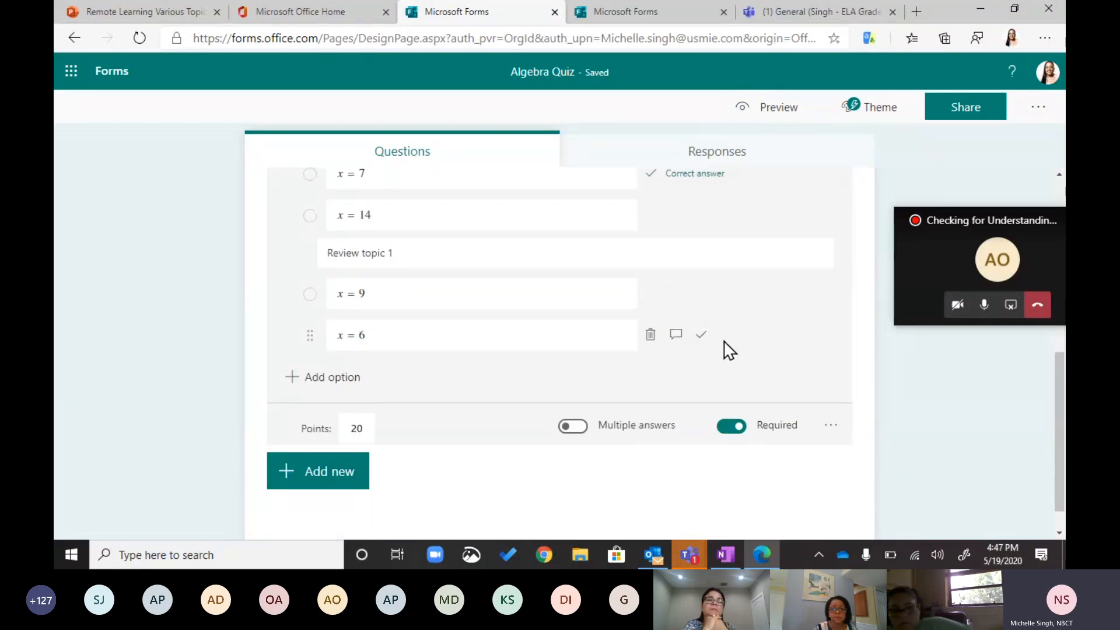
scroll(700, 393, up, 2)
scroll(680, 394, down, 2)
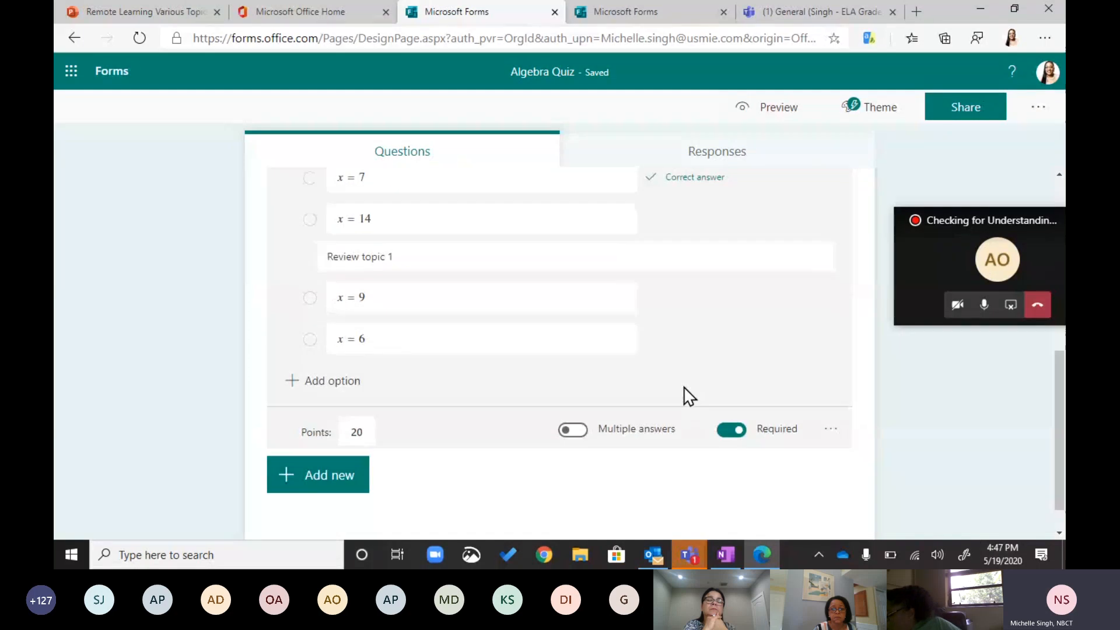
click(336, 489)
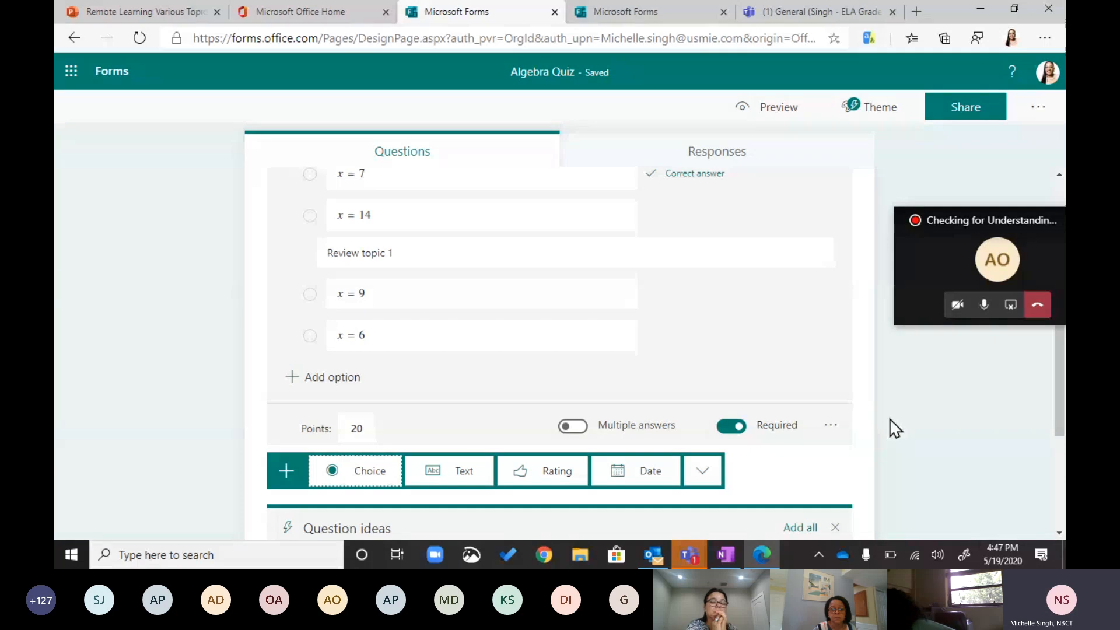
scroll(923, 426, down, 3)
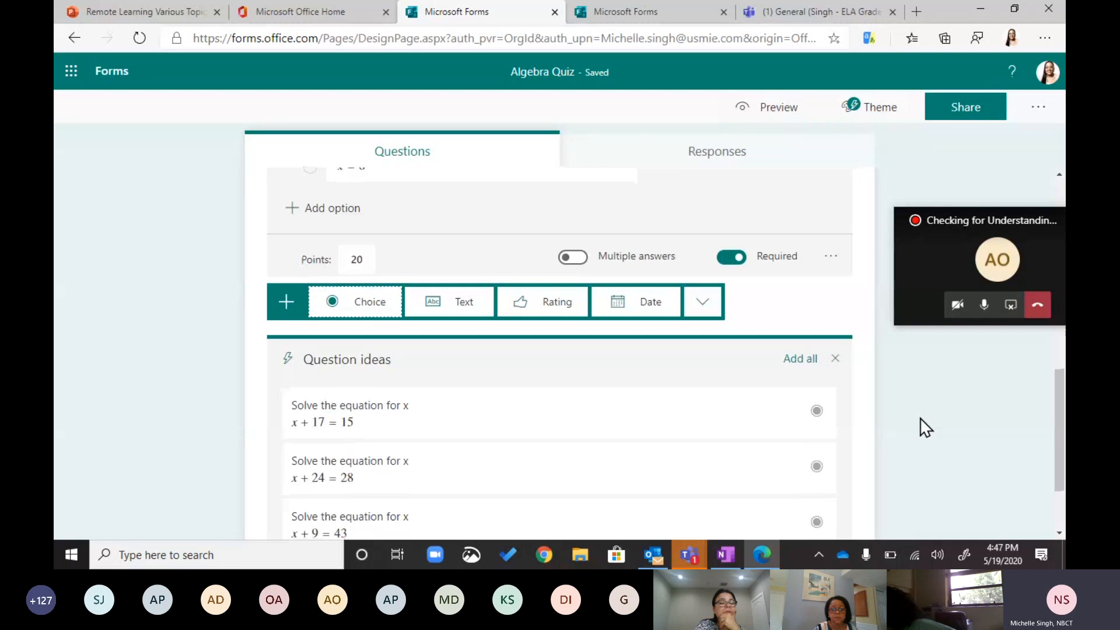
scroll(926, 427, down, 1)
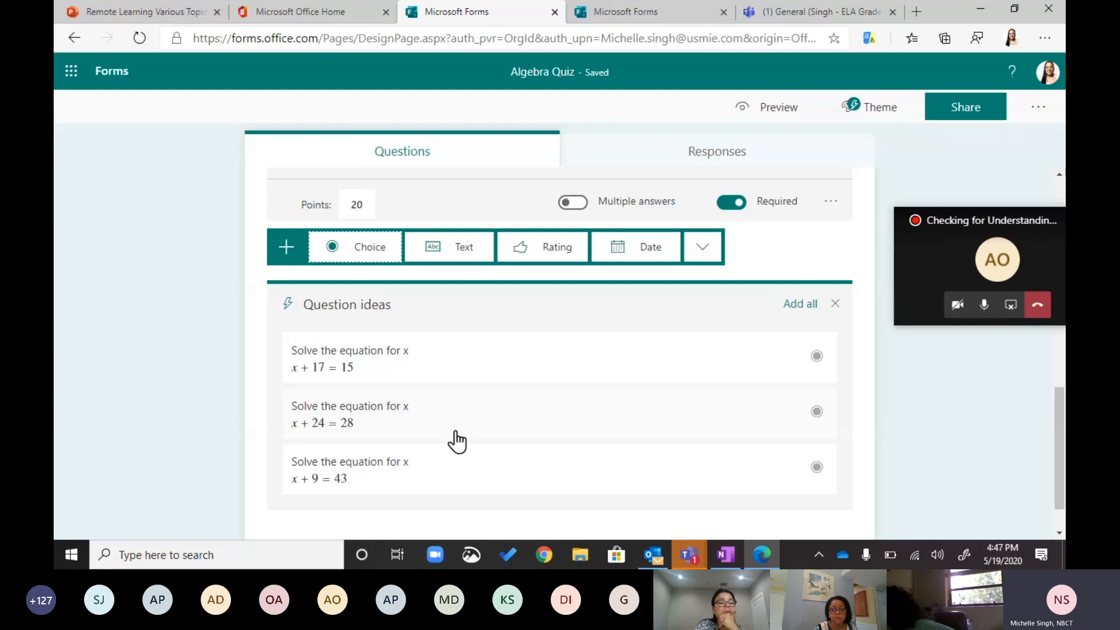
click(792, 309)
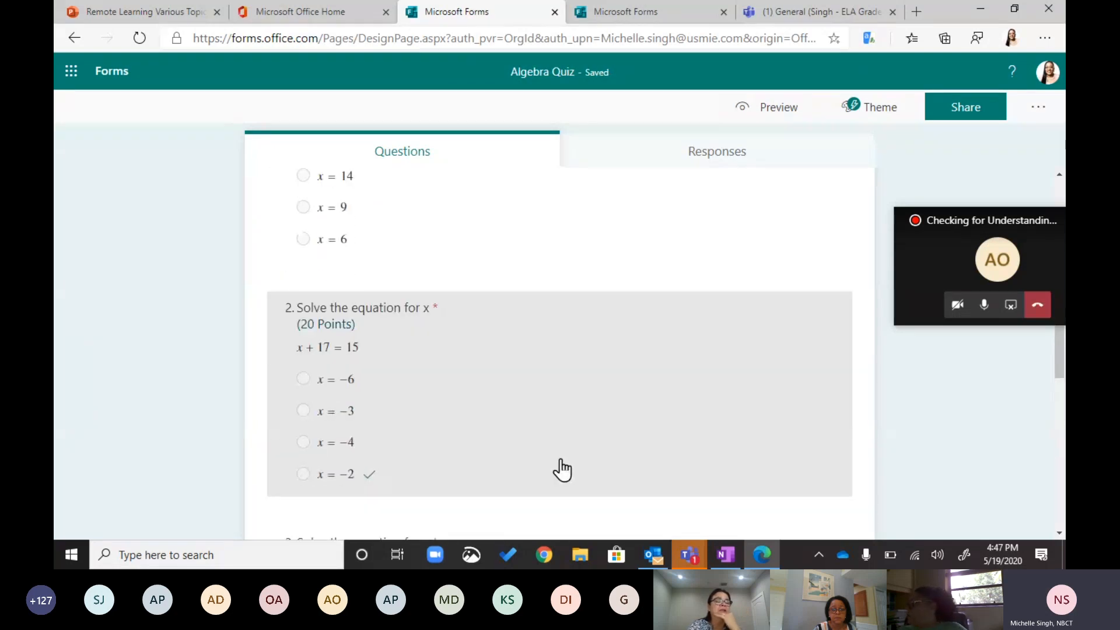
Step: Add a Choice question after question 4 and set its text to "Solve for y"
scroll(561, 470, up, 10)
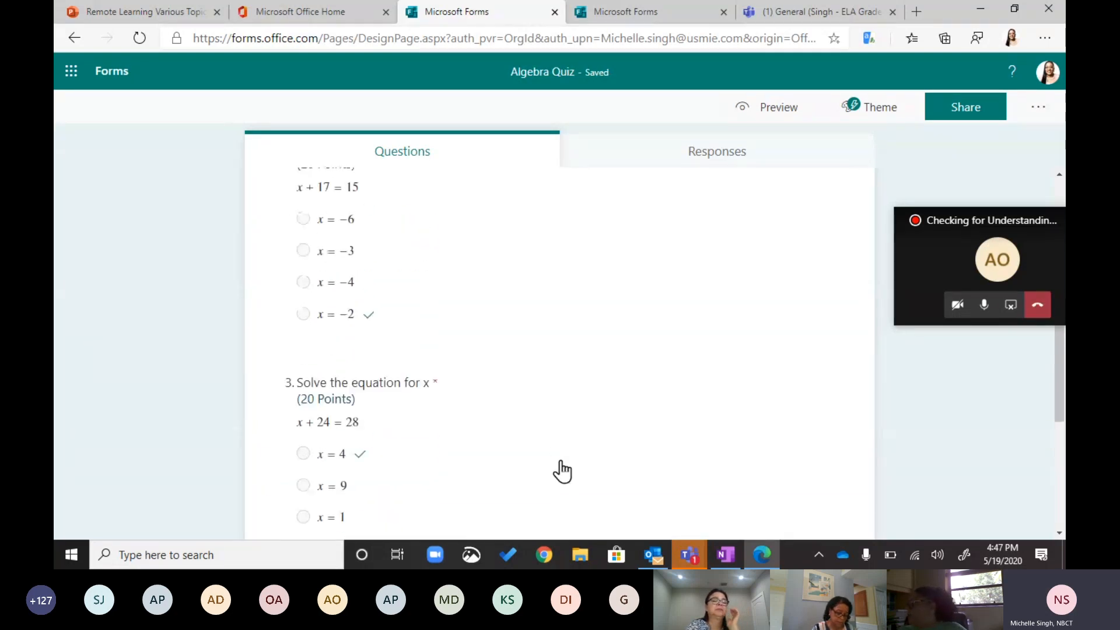
scroll(357, 512, up, 3)
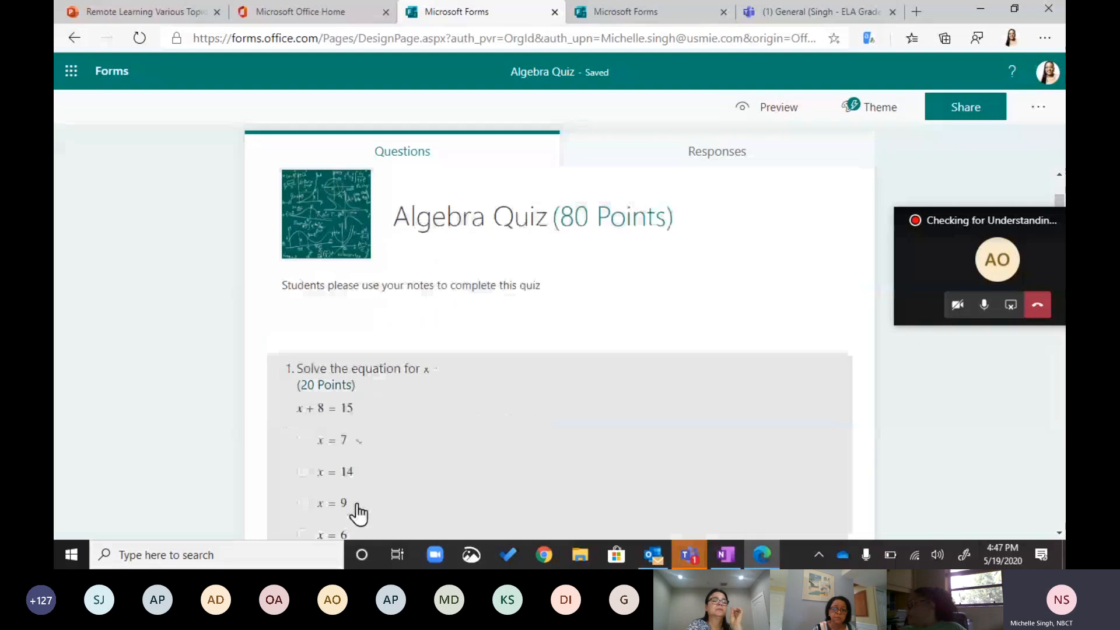
scroll(430, 457, down, 5)
scroll(437, 382, down, 8)
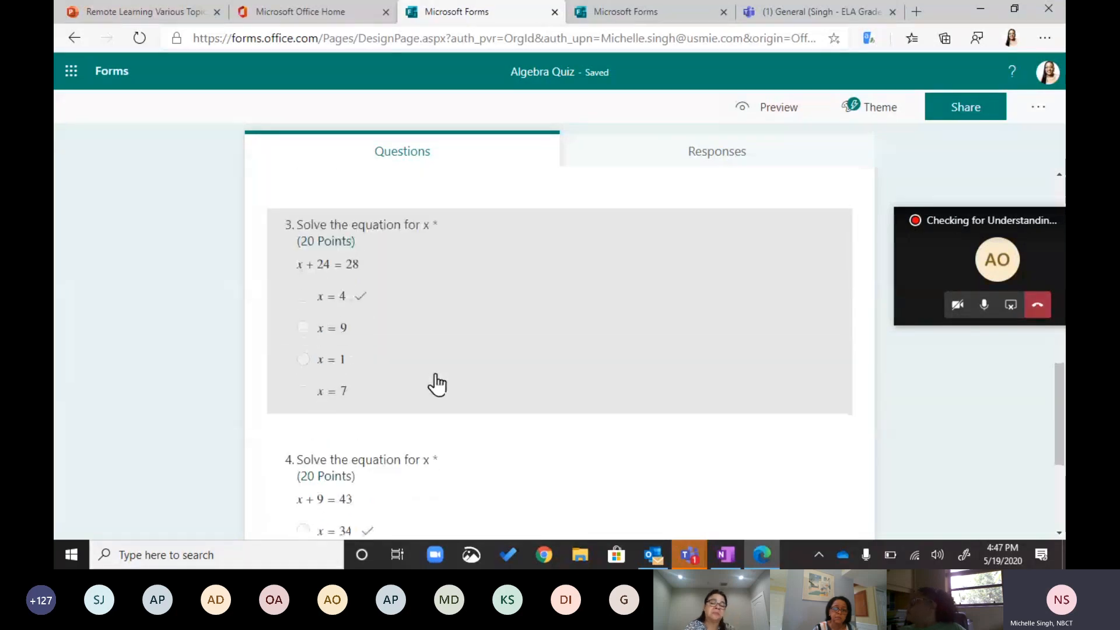
click(322, 486)
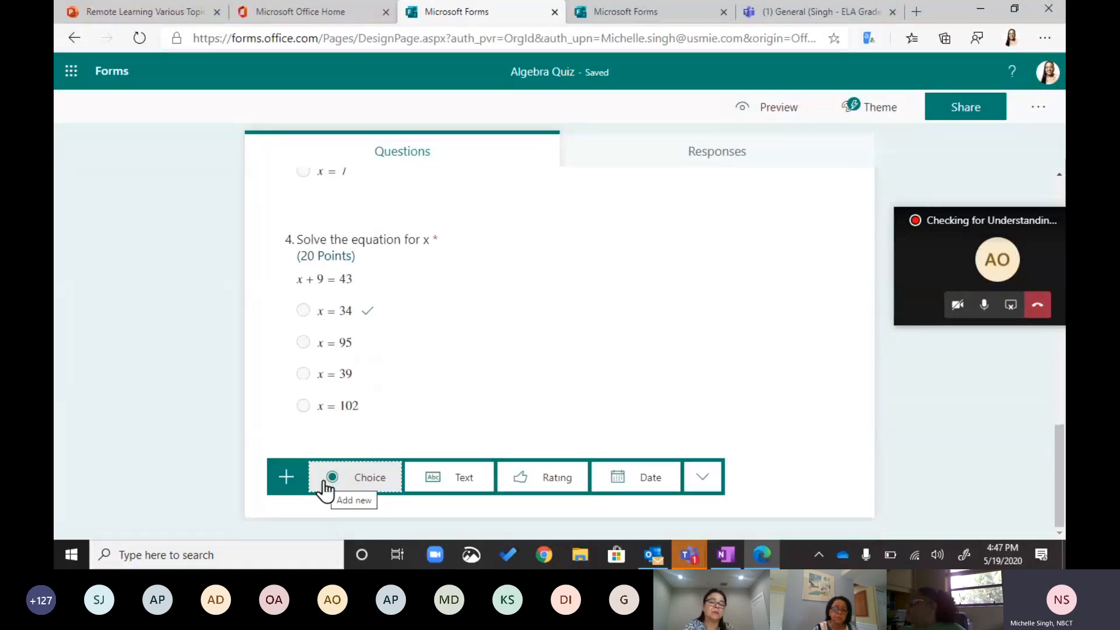
key(Return)
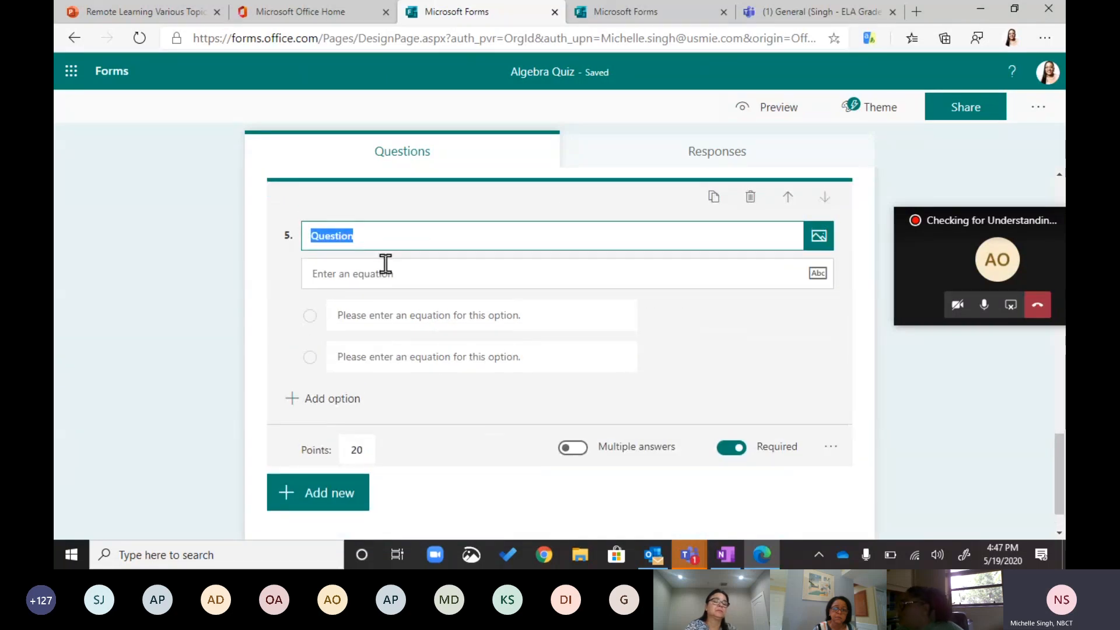
text(Solve for y)
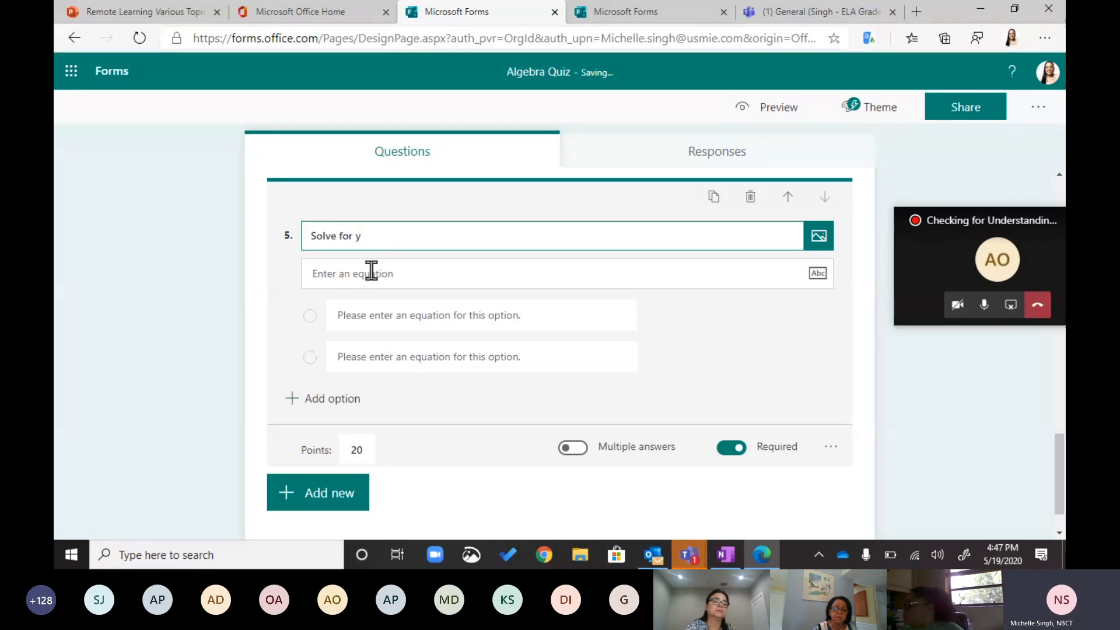
Step: Enter the equation y − 89 = 24 for question 5 and add all suggested results as answer options
click(371, 272)
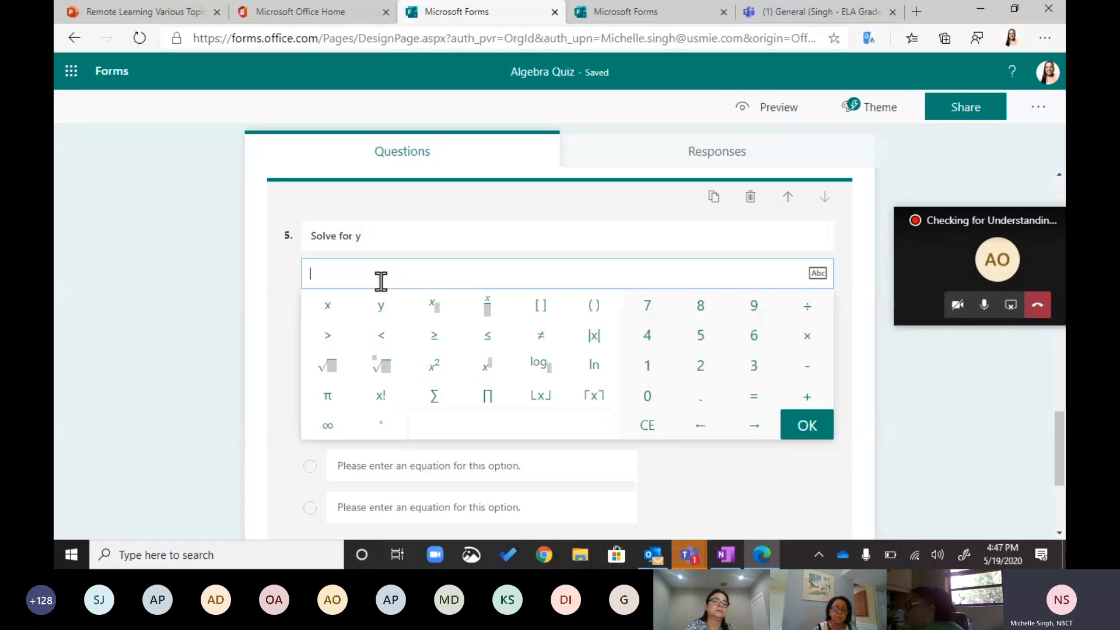
click(382, 307)
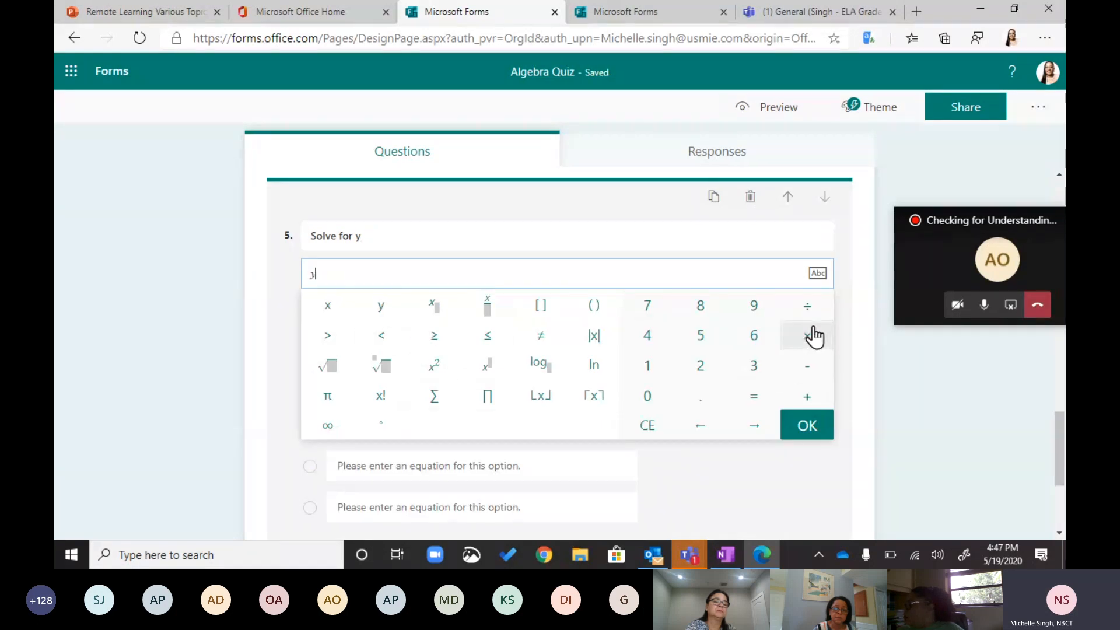
click(812, 371)
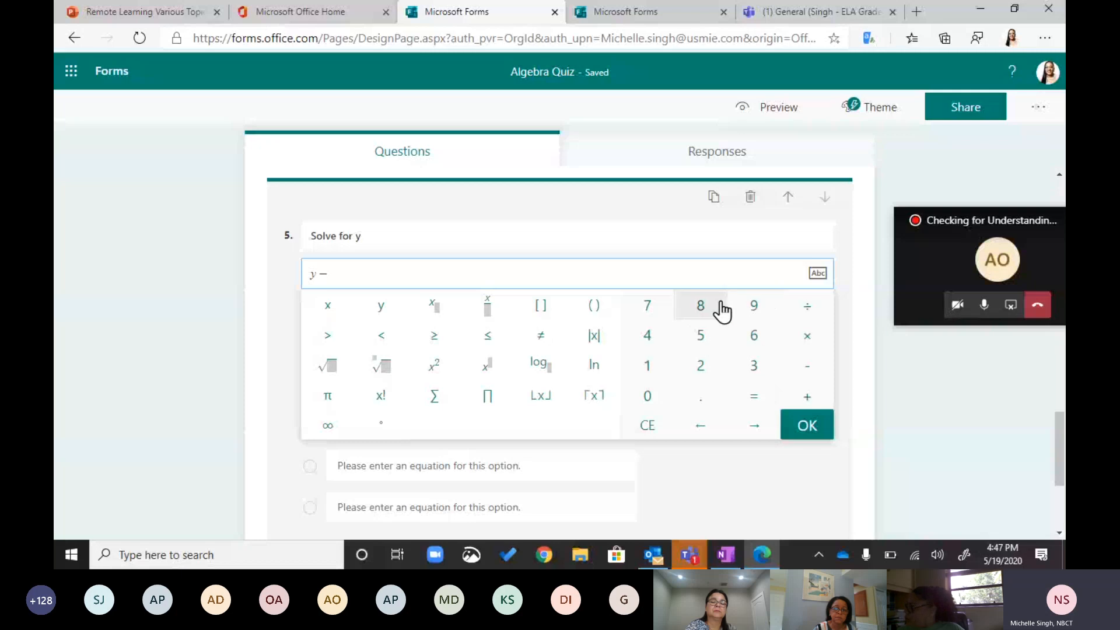
click(720, 307)
click(753, 306)
click(759, 400)
click(701, 365)
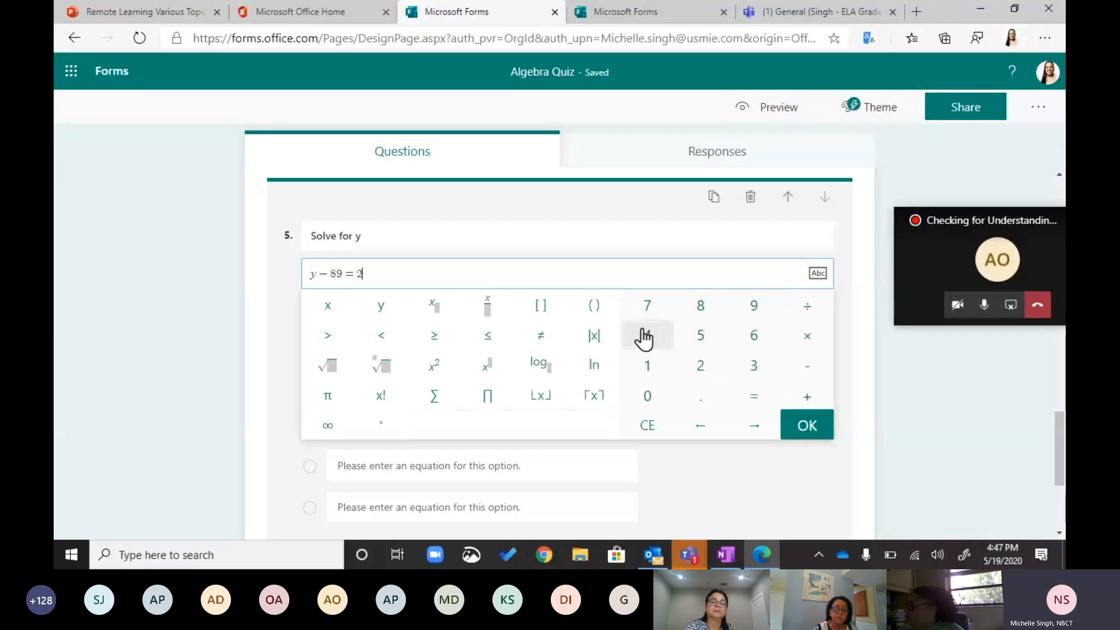
click(647, 335)
click(808, 432)
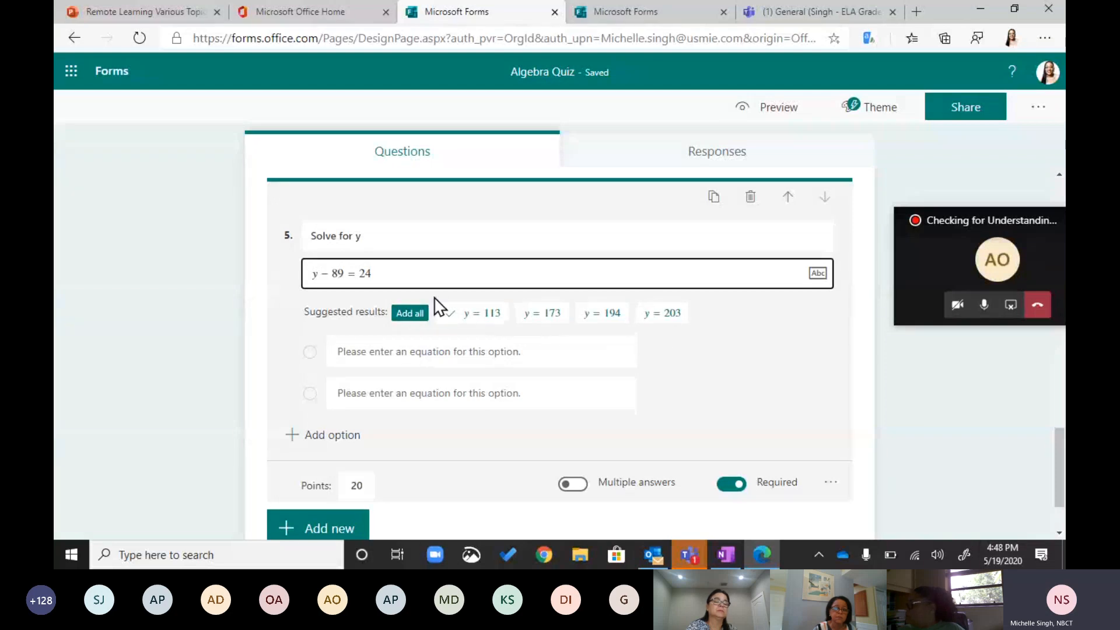
click(416, 315)
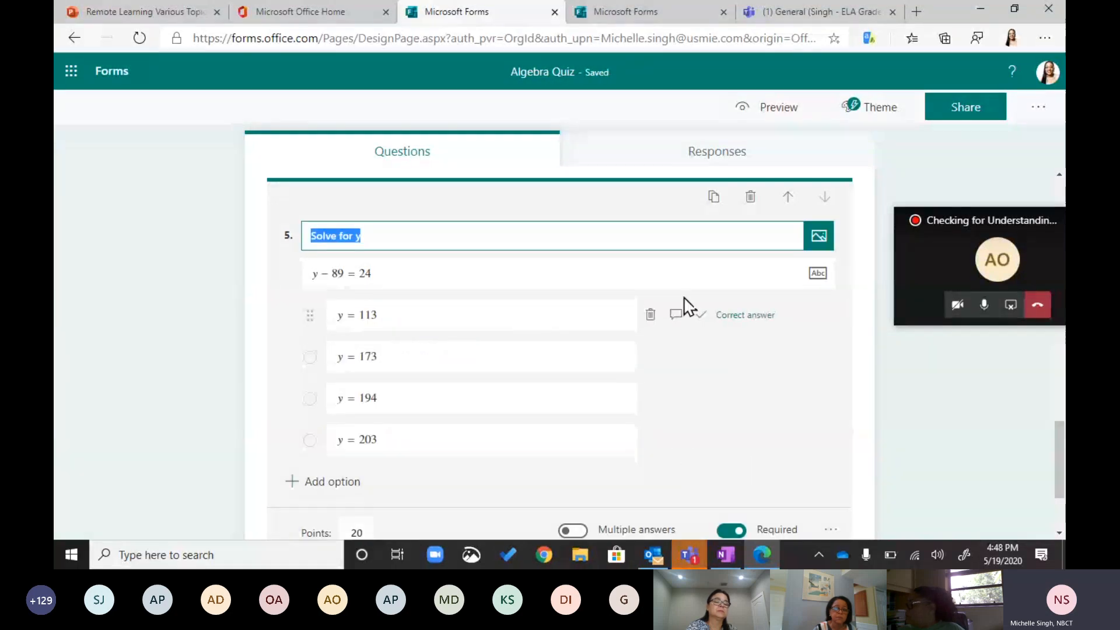
Step: Review the Algebra Quiz from its title and total points through the settings of question 5
scroll(915, 477, down, 2)
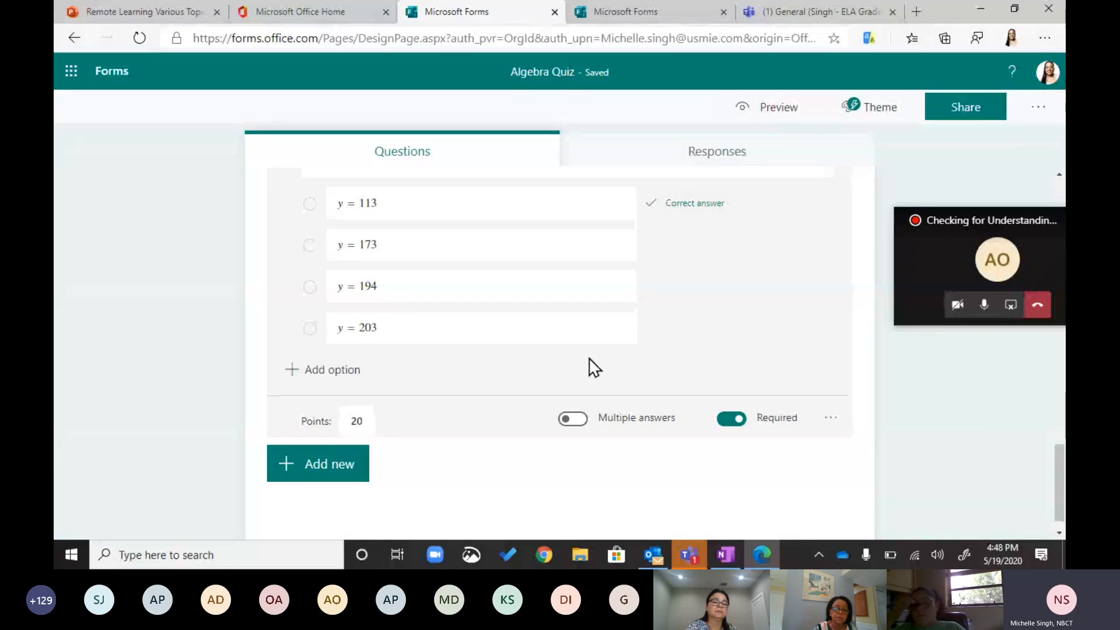
scroll(563, 460, up, 10)
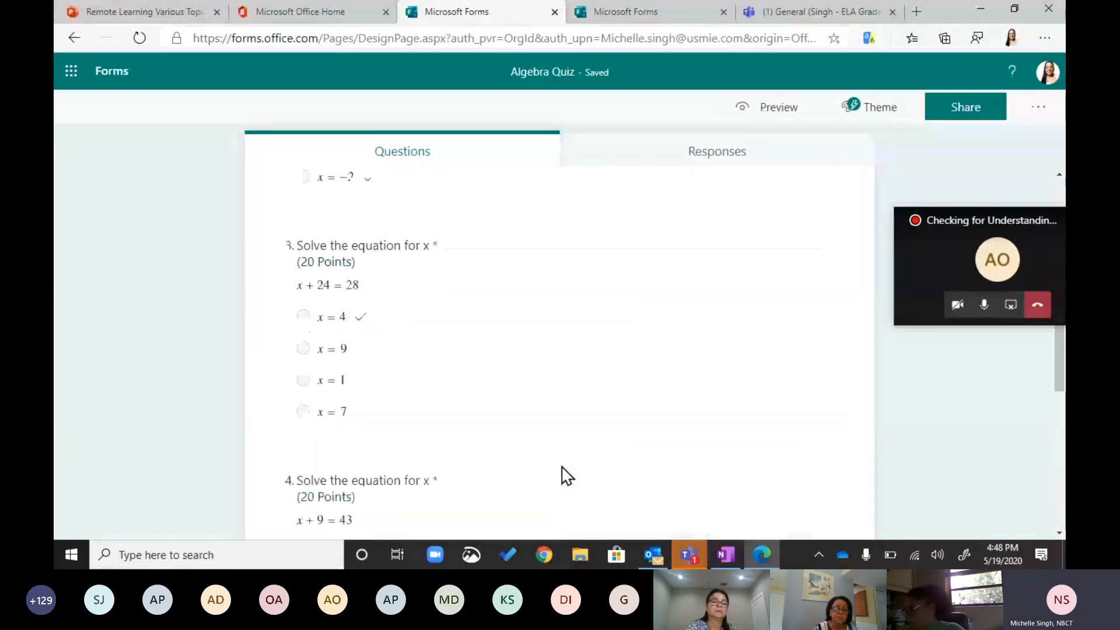
scroll(548, 470, up, 5)
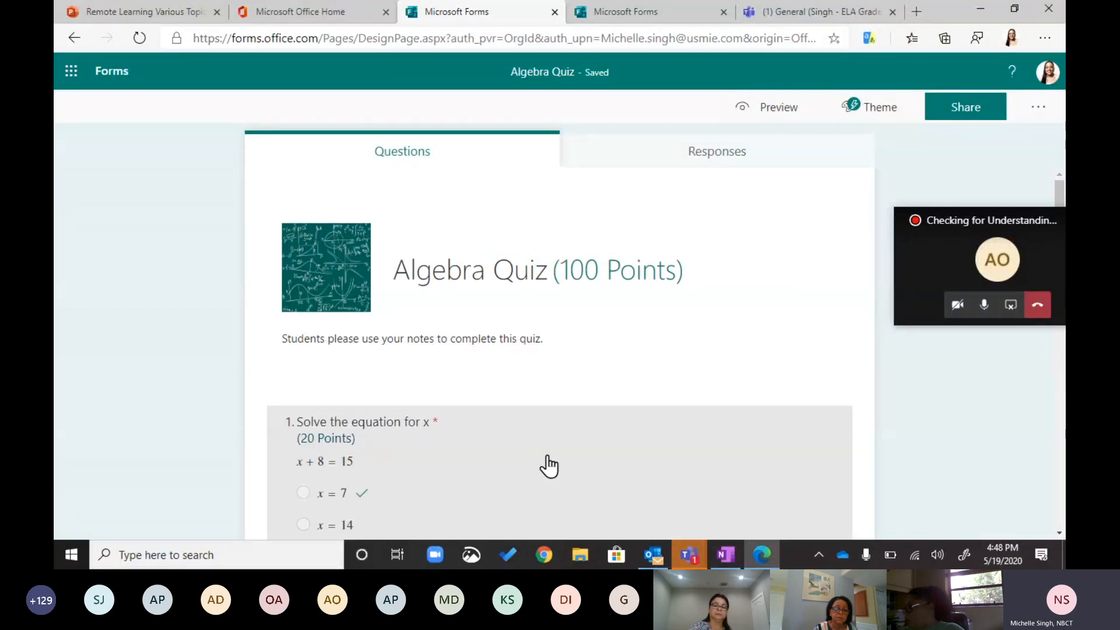
scroll(790, 445, down, 8)
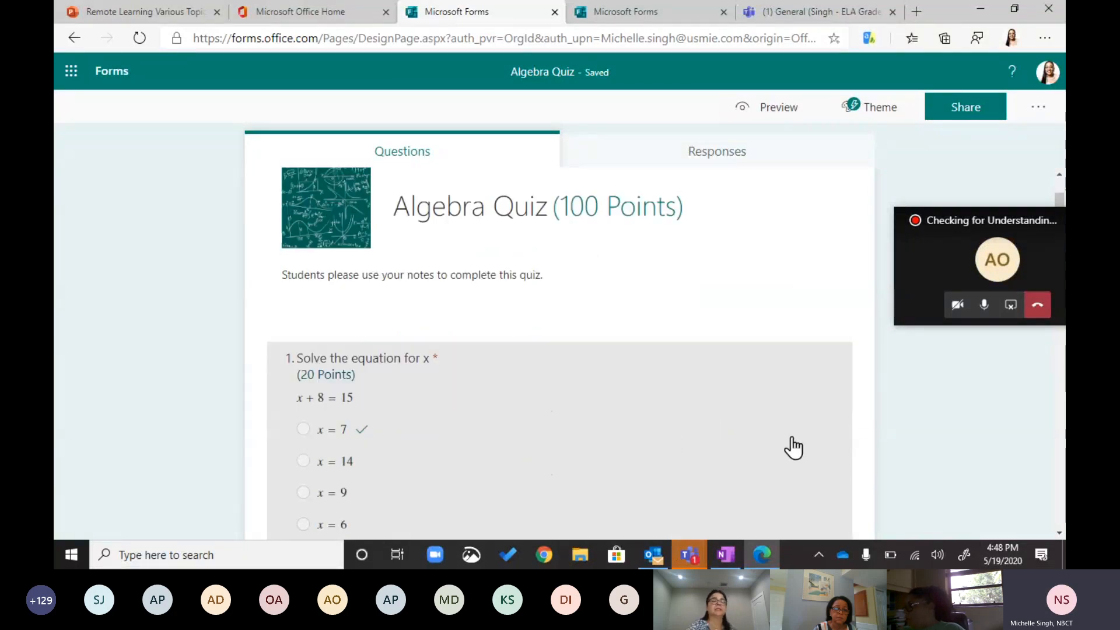
scroll(786, 448, down, 10)
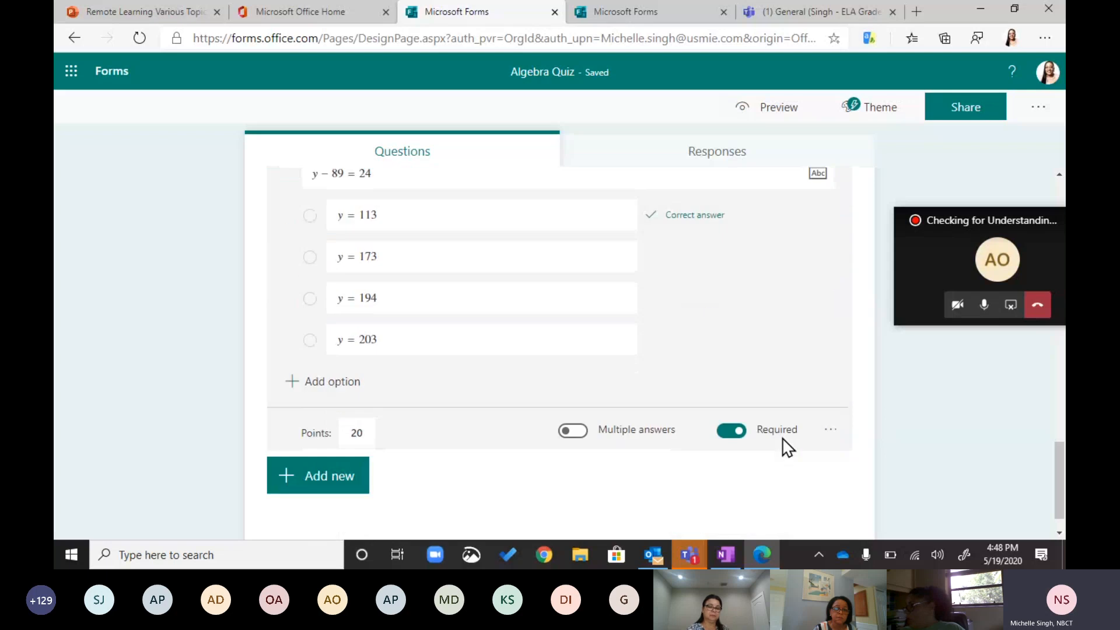
Step: Open the media insertion options for question 5, "Solve for y", examine the image and video choices, and close them without adding media
scroll(786, 448, up, 2)
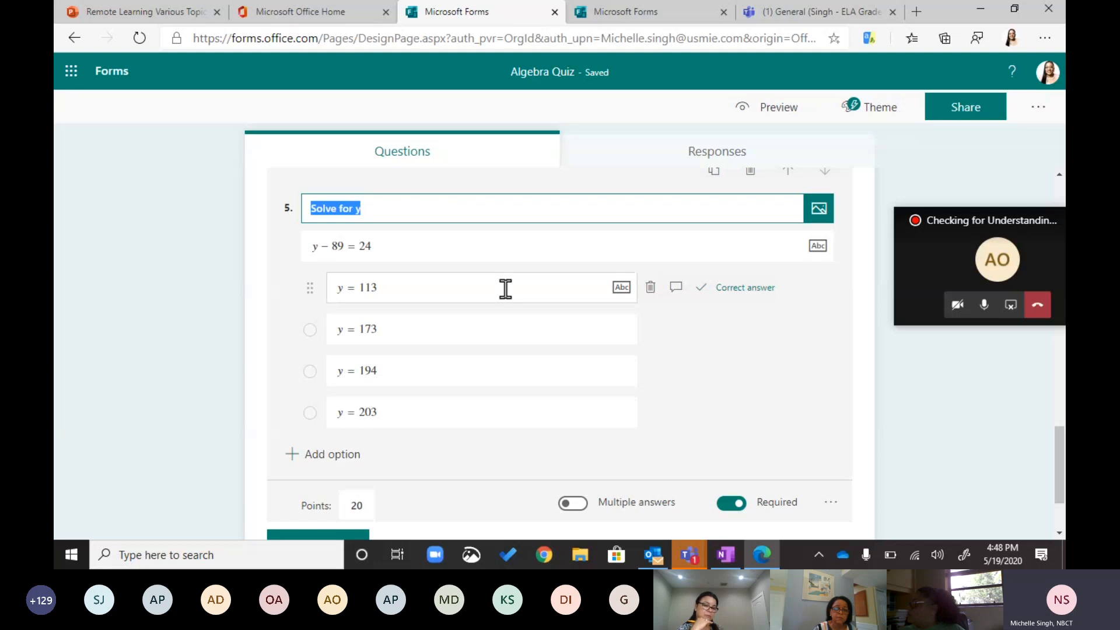
click(551, 209)
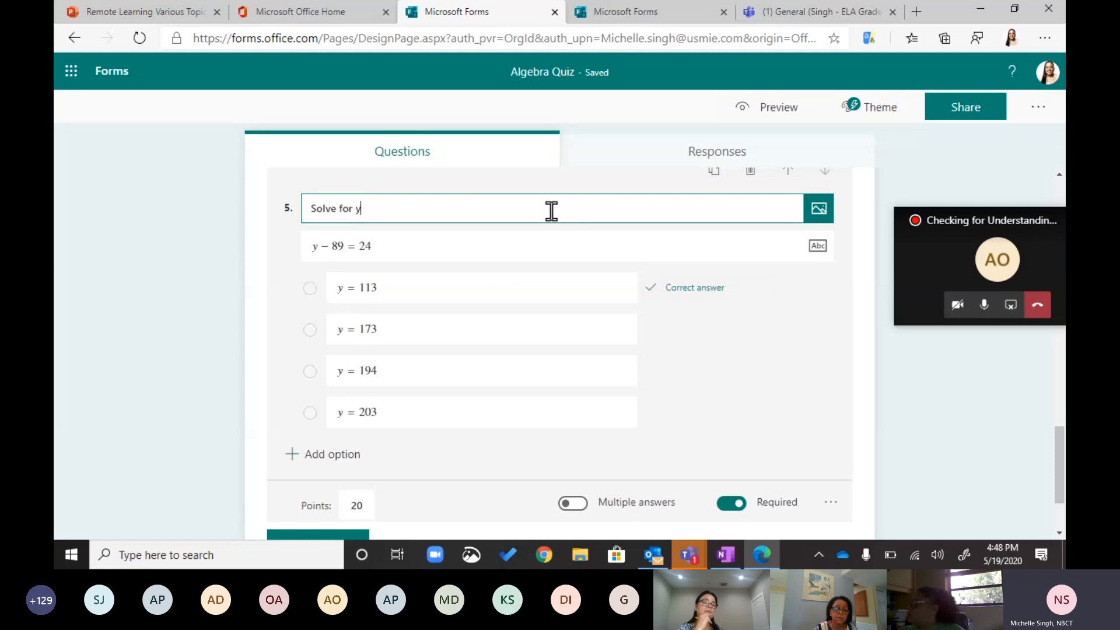
click(818, 213)
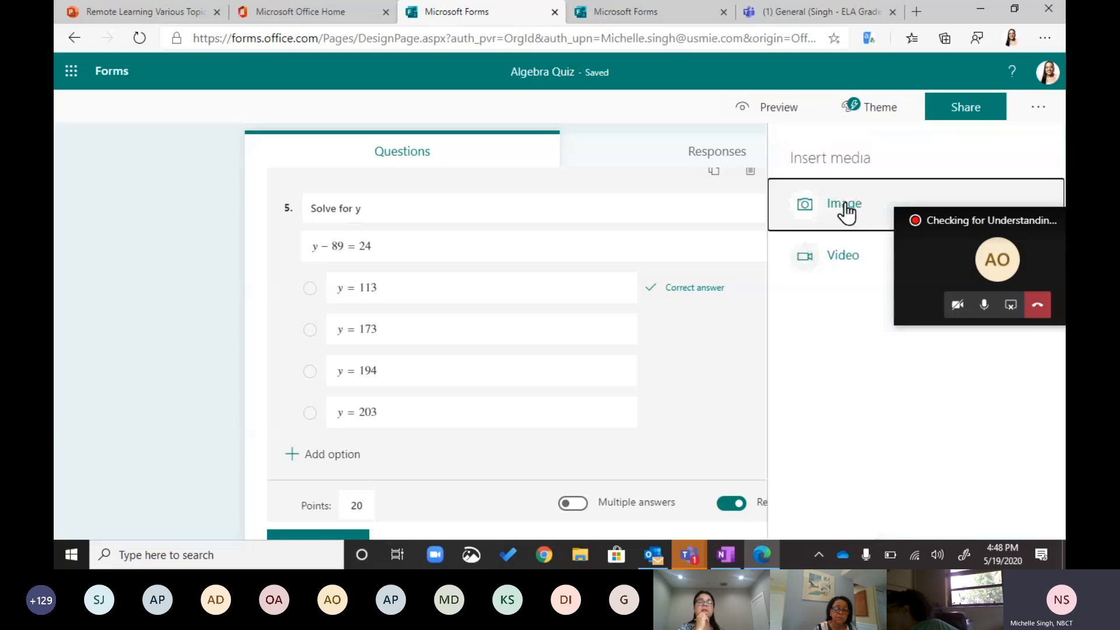
drag(950, 215, 935, 254)
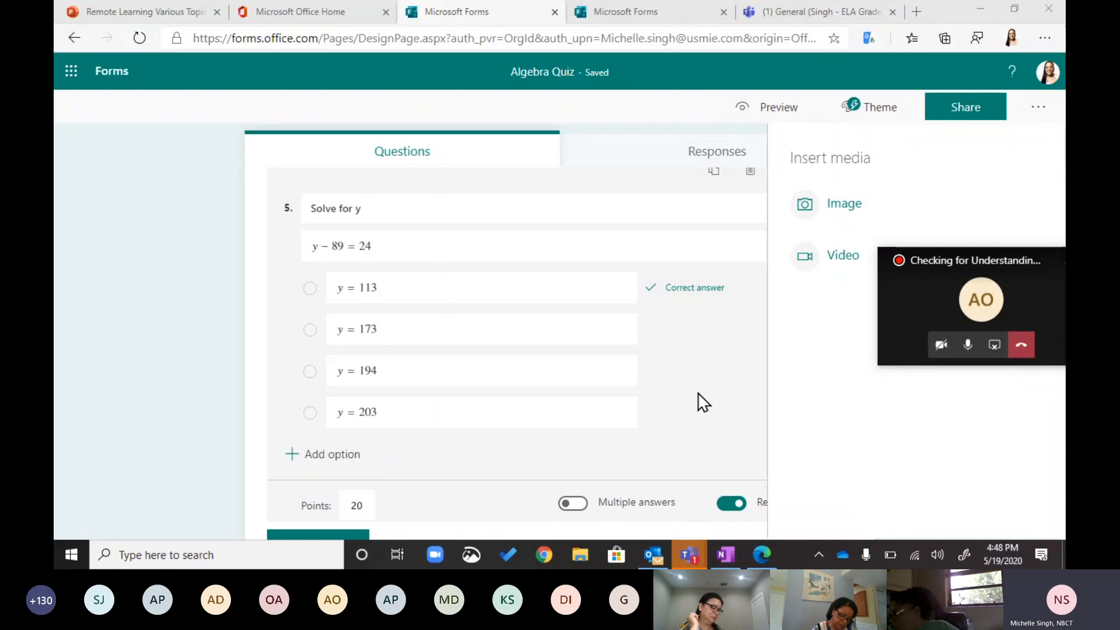
drag(934, 260, 863, 358)
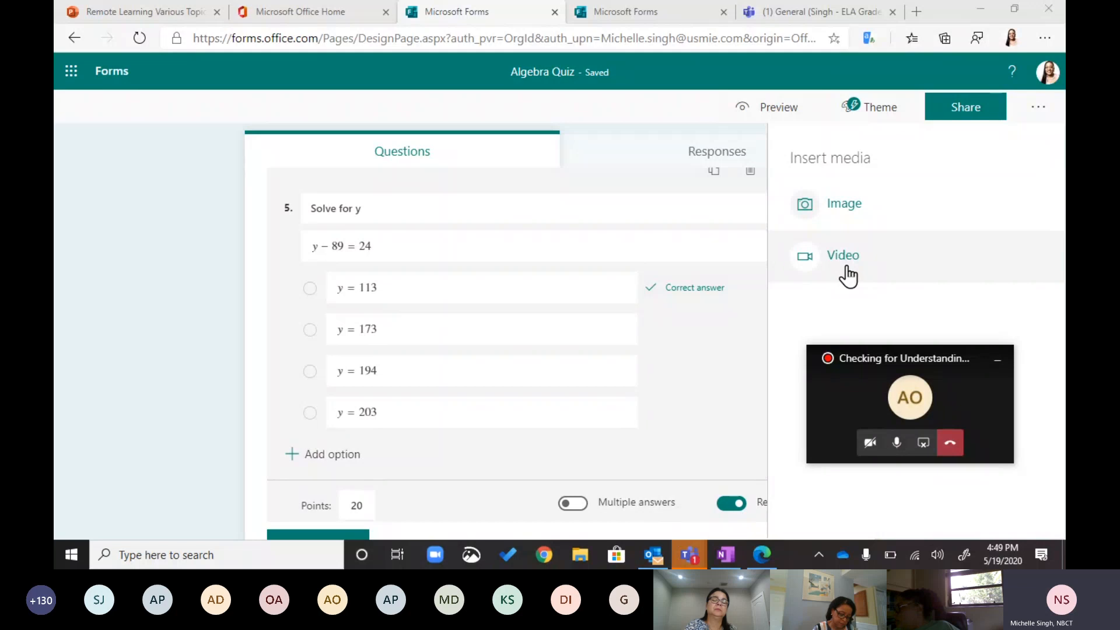
click(207, 295)
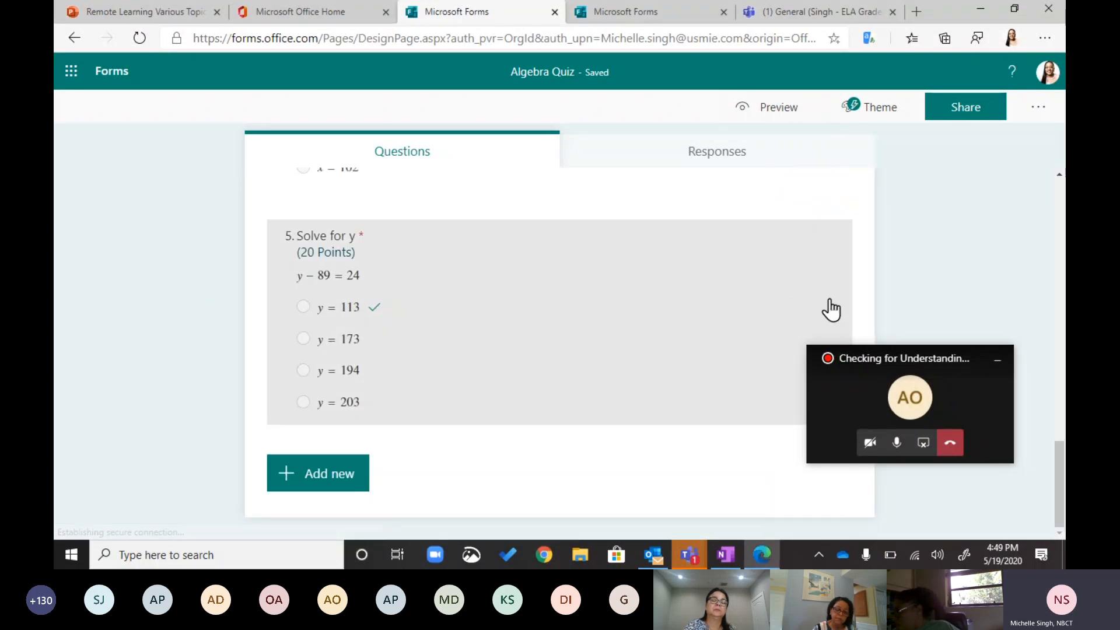
drag(946, 357, 983, 424)
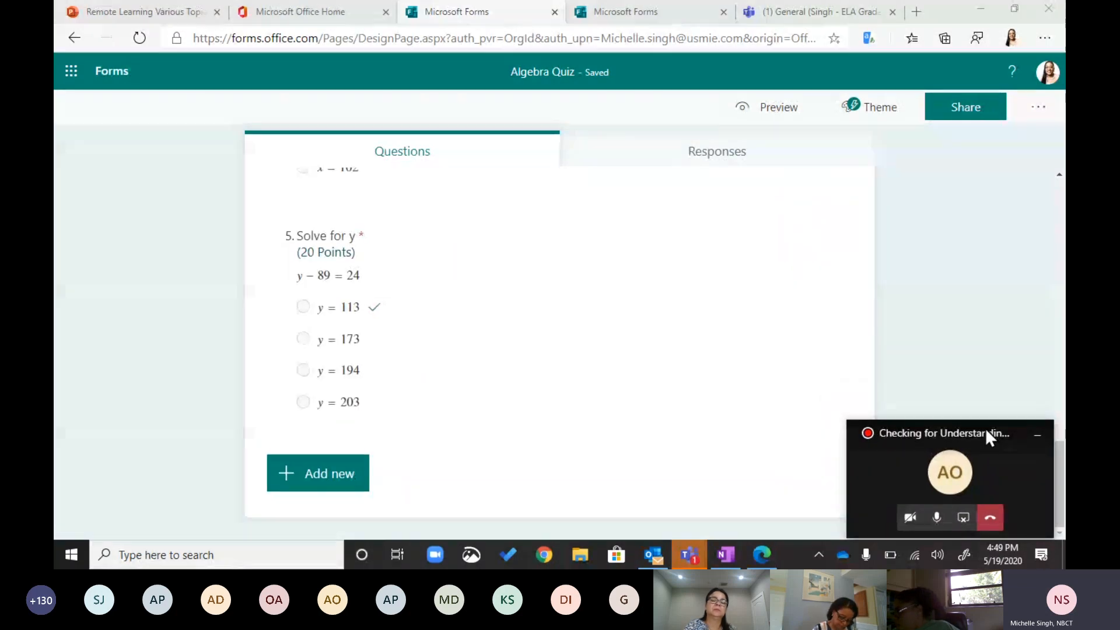
Step: Review the Algebra Quiz's total points, the points per question and the marked correct answers for all five questions
scroll(499, 324, up, 5)
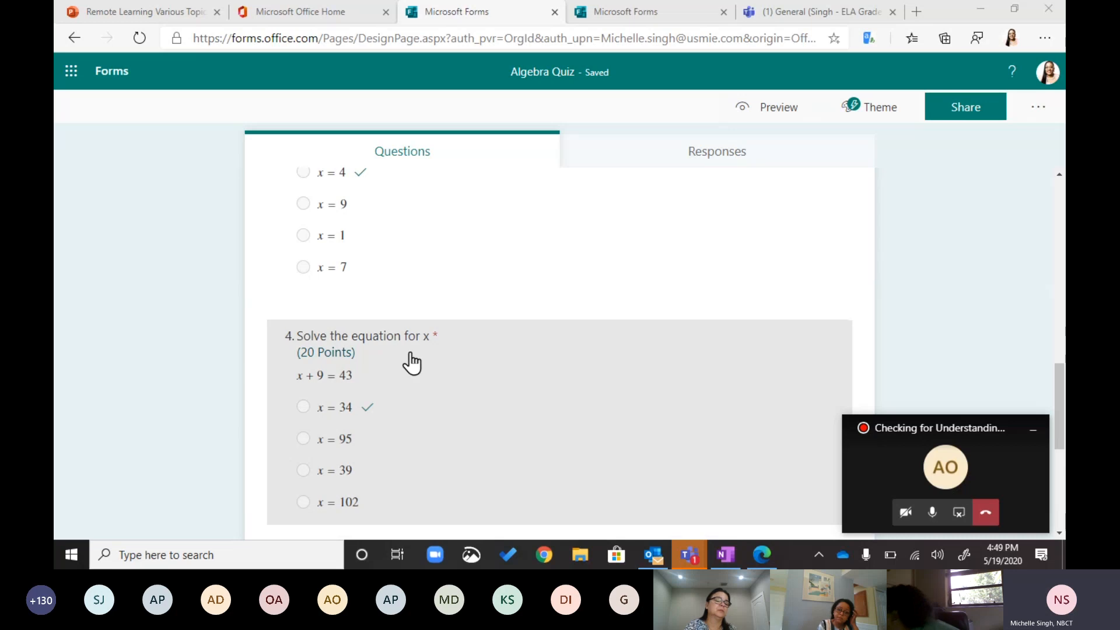
scroll(527, 390, up, 6)
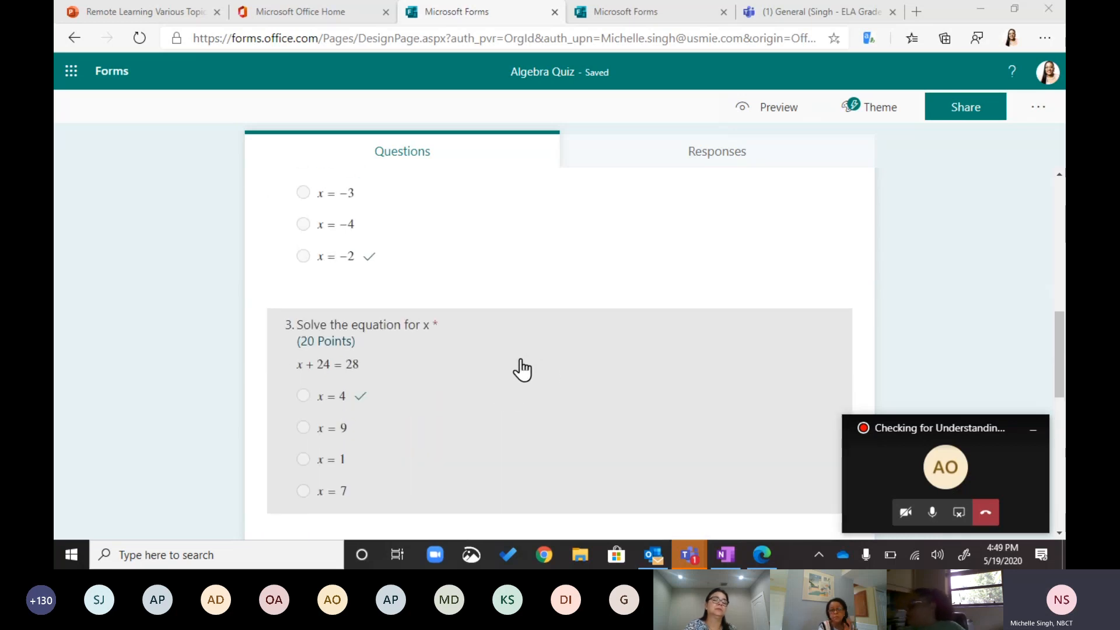
scroll(513, 375, up, 6)
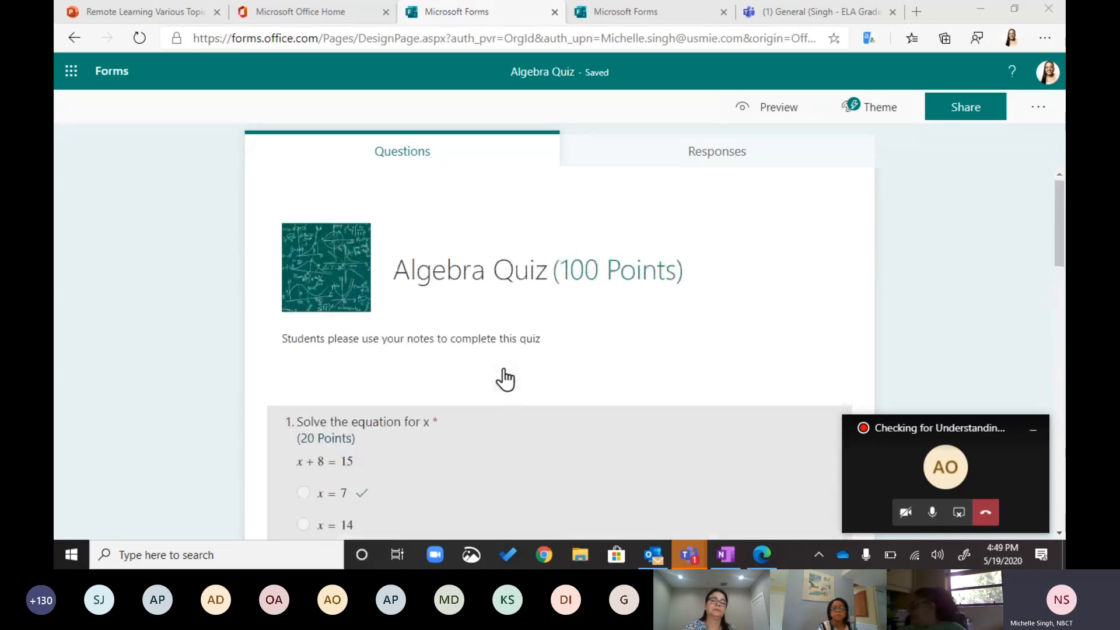
scroll(505, 379, down, 3)
scroll(663, 360, up, 2)
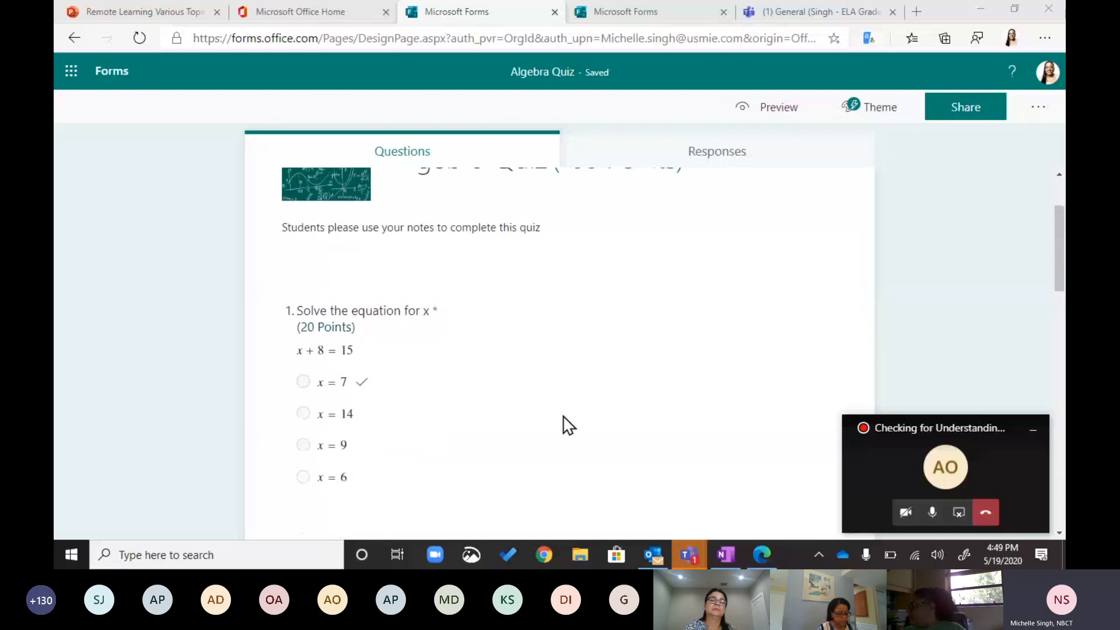
scroll(537, 420, up, 2)
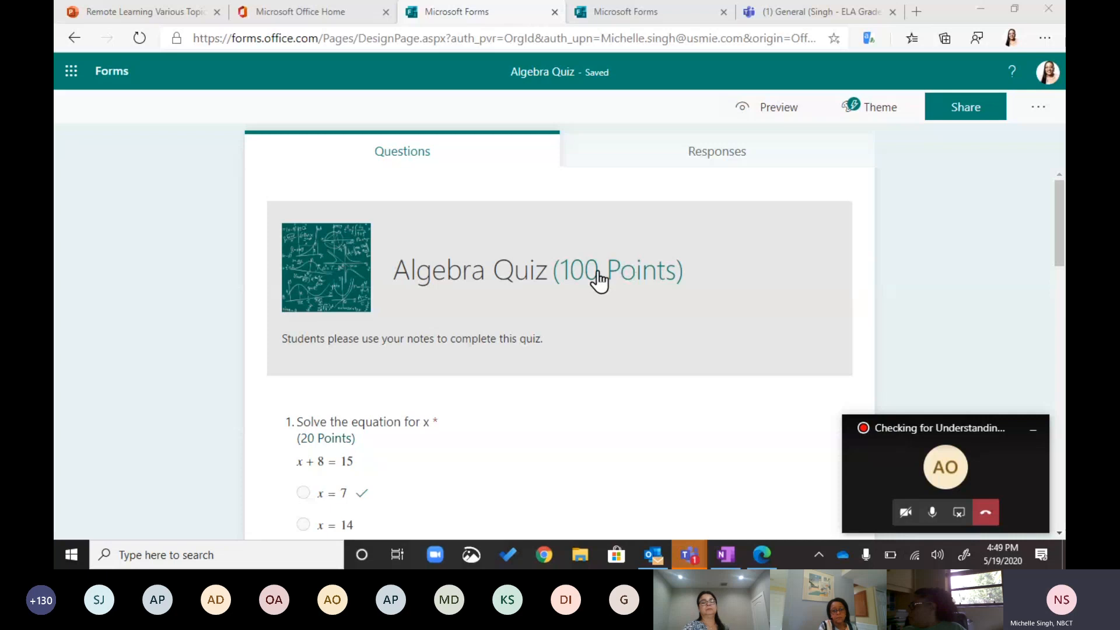
scroll(627, 292, down, 8)
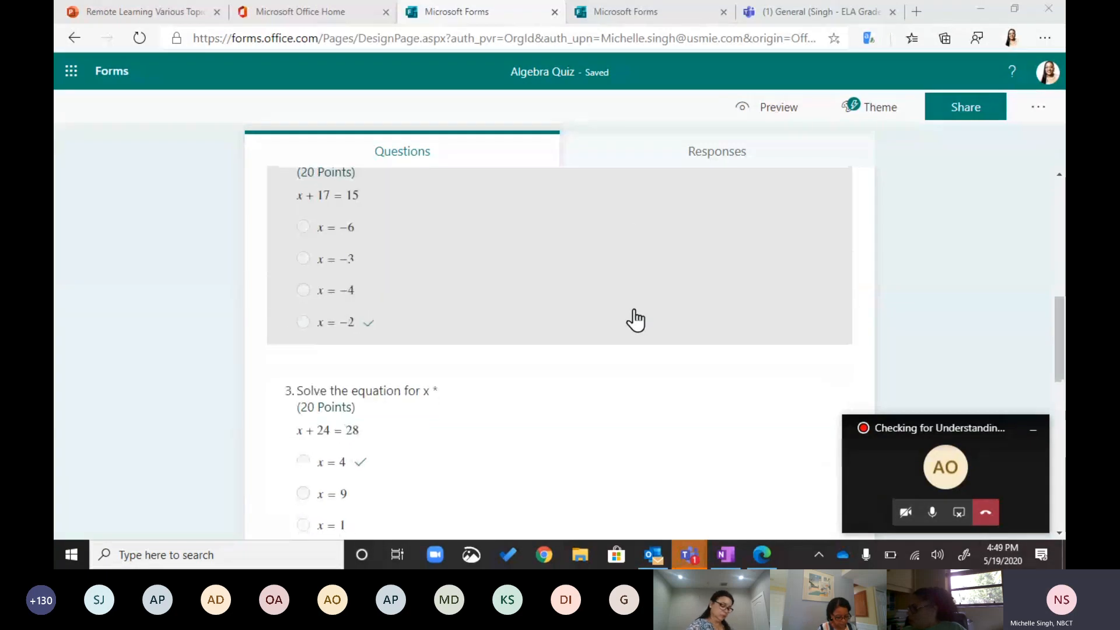
scroll(634, 317, up, 6)
scroll(366, 350, down, 4)
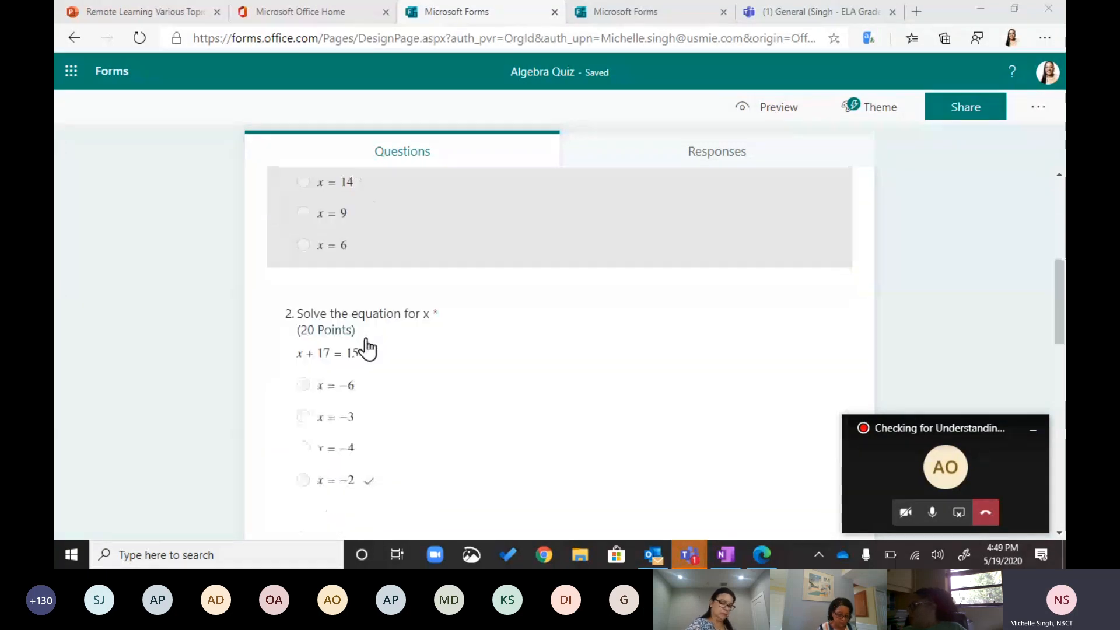
scroll(350, 362, down, 4)
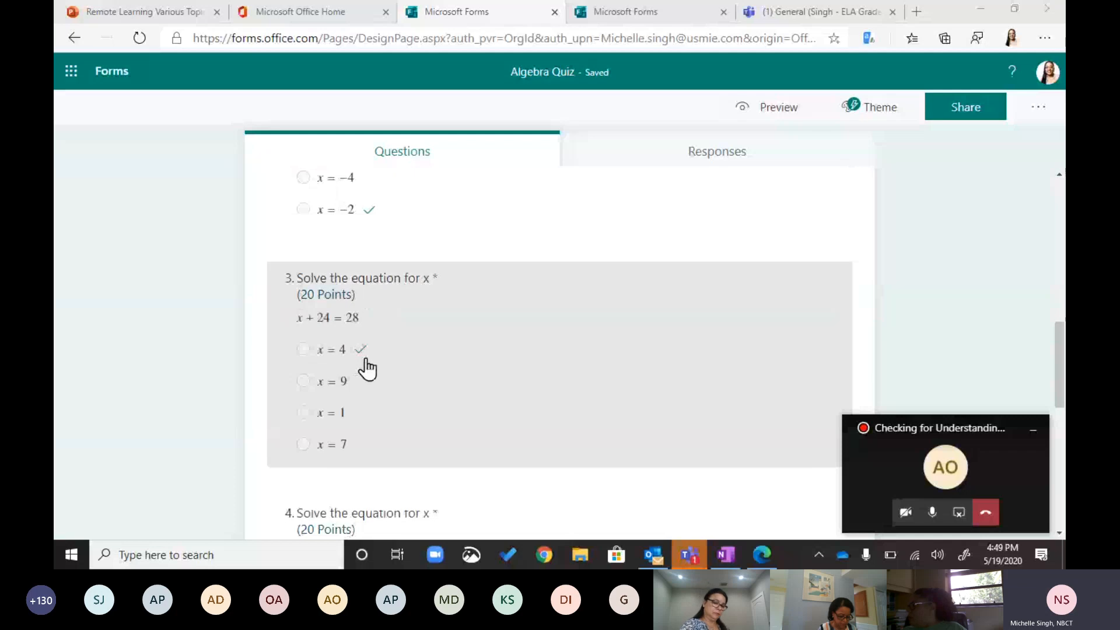
scroll(365, 369, down, 5)
scroll(377, 333, down, 4)
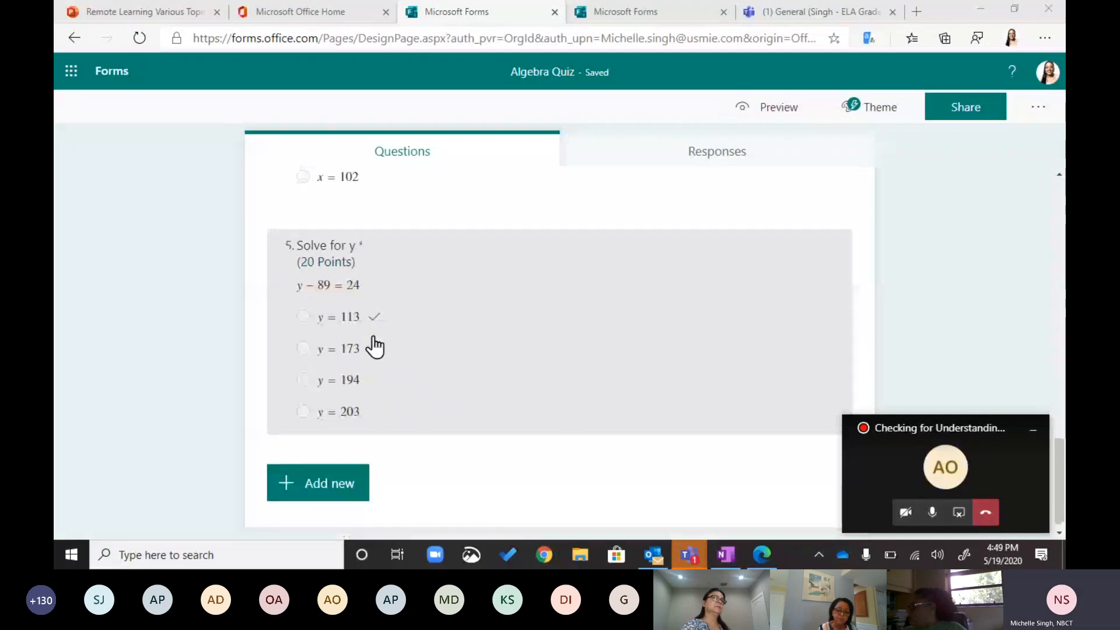
scroll(578, 414, up, 6)
scroll(583, 419, up, 5)
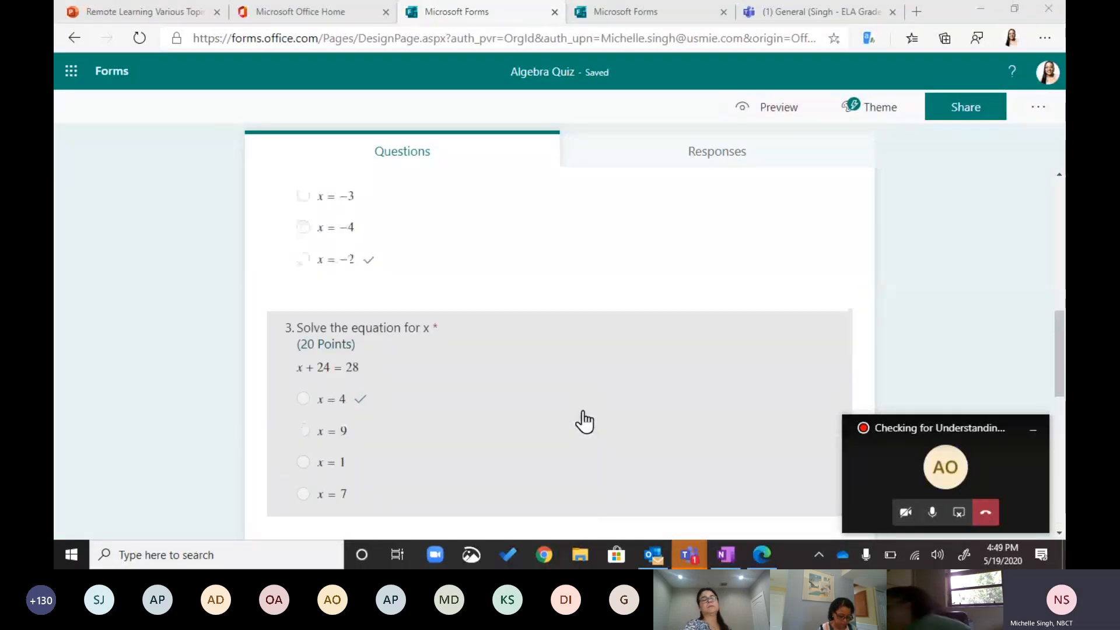
scroll(582, 420, up, 10)
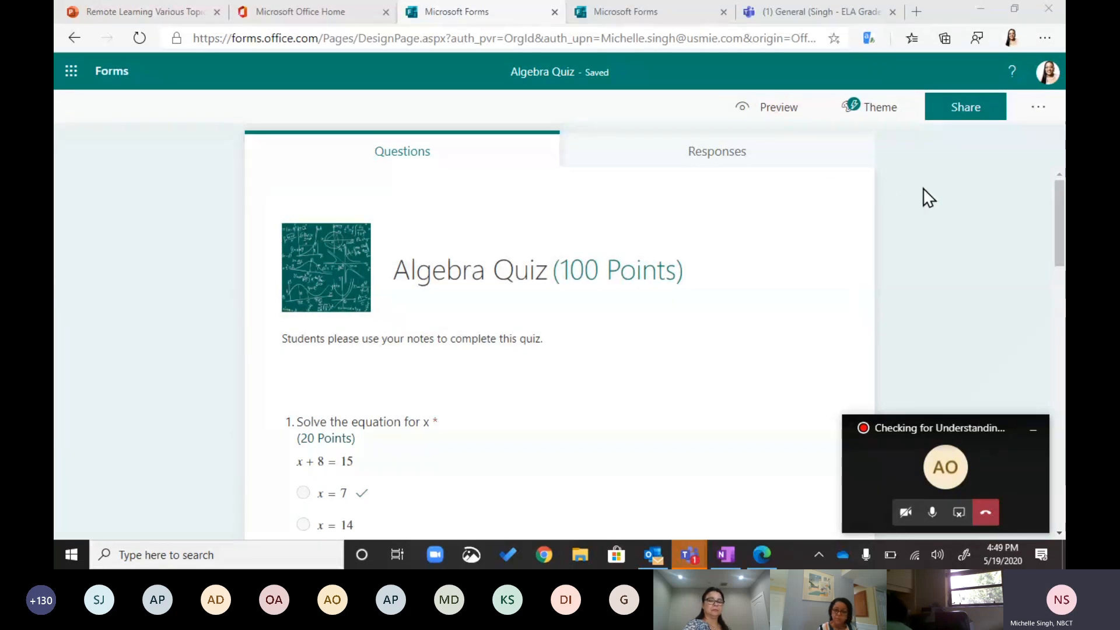
Step: Preview the Algebra Quiz in the computer and mobile views as students would see it, and return to editing
click(773, 116)
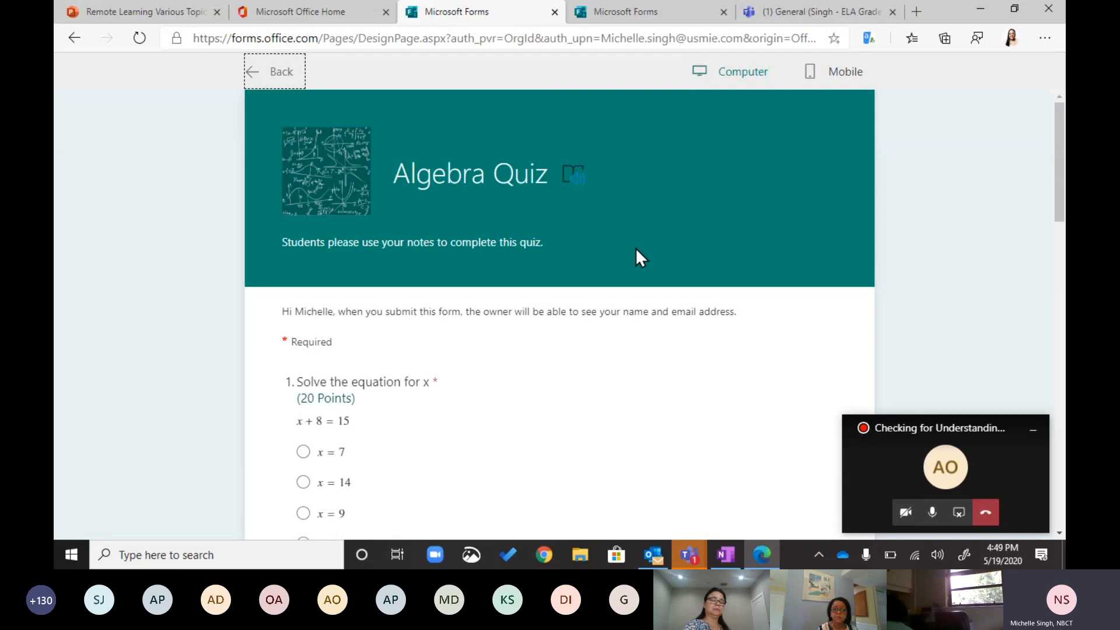
scroll(674, 274, down, 20)
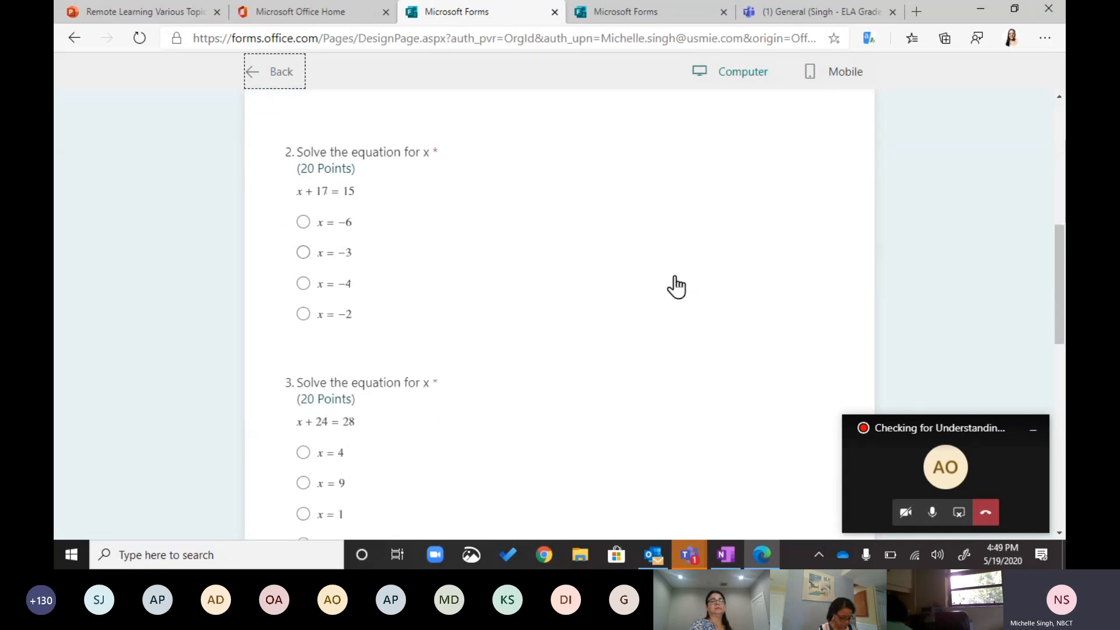
scroll(679, 290, up, 20)
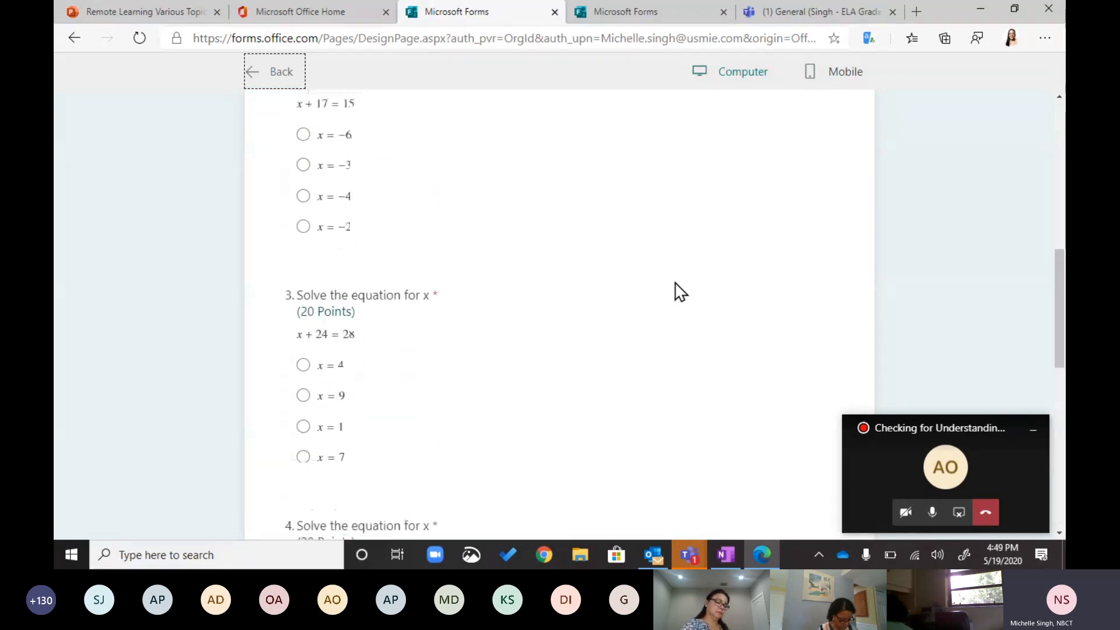
scroll(440, 249, down, 7)
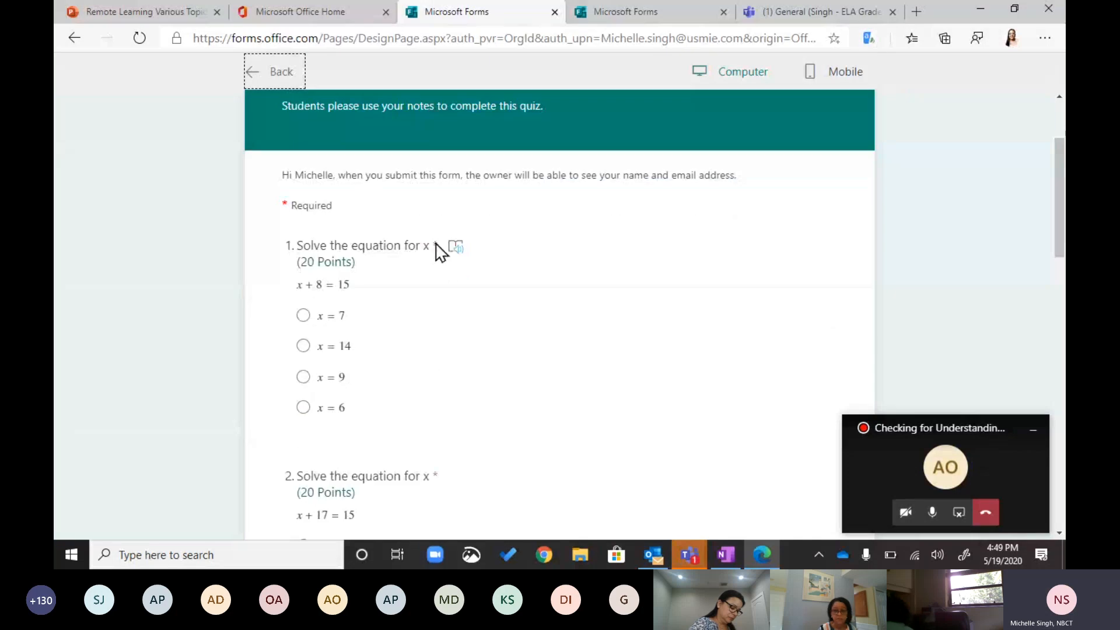
scroll(452, 374, down, 8)
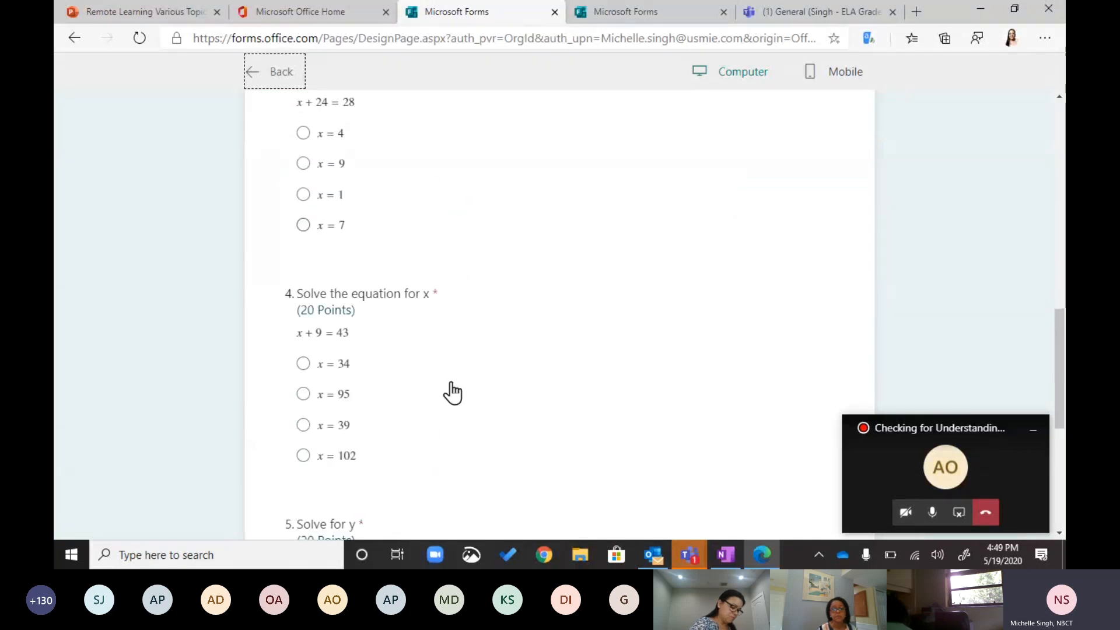
scroll(470, 382, up, 9)
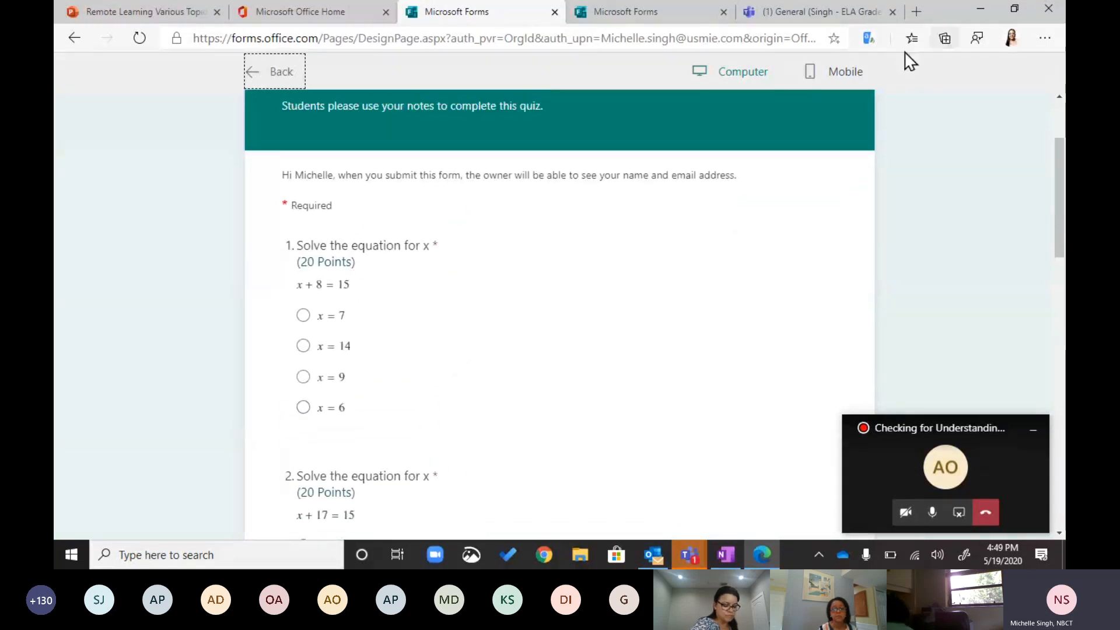
click(848, 72)
scroll(537, 292, down, 10)
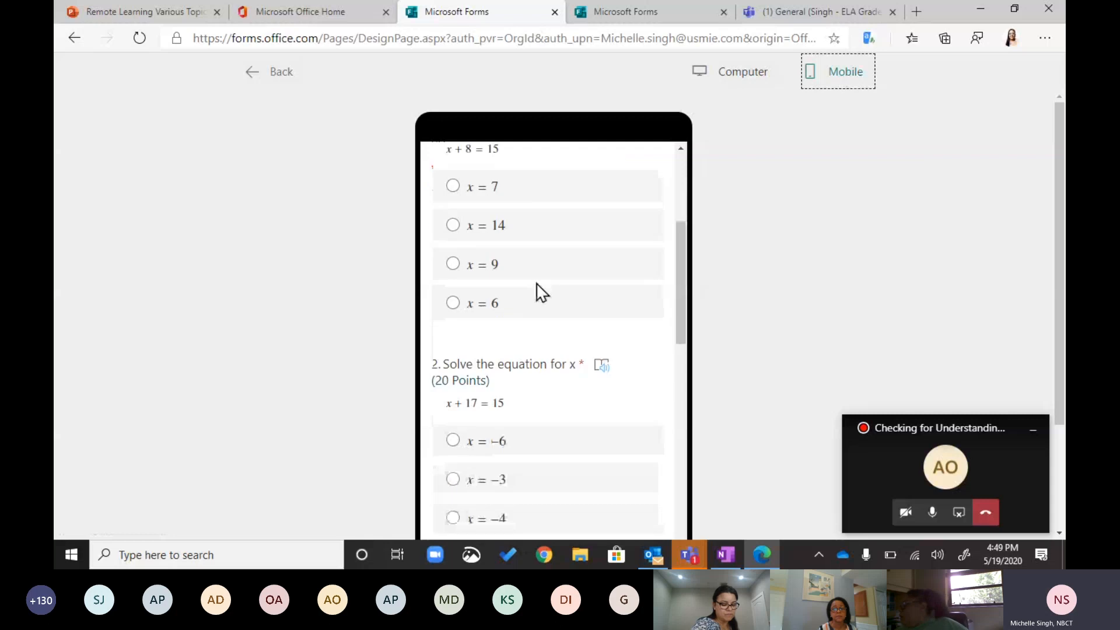
click(271, 76)
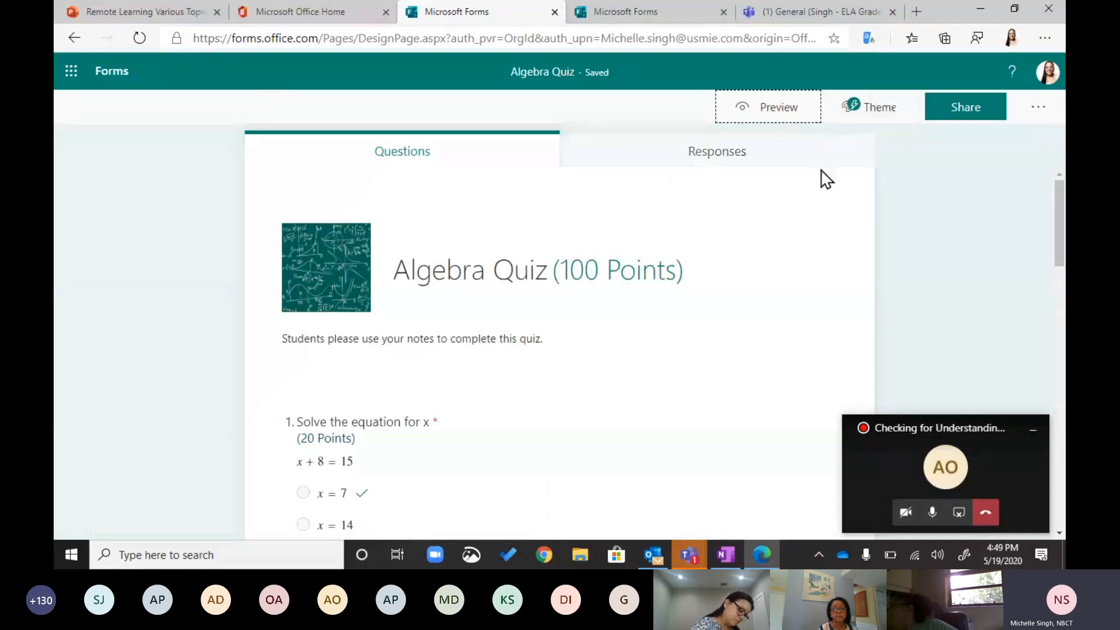
Step: Apply the suggested theme with the open book photo to the Algebra Quiz and look at it behind the questions
click(866, 116)
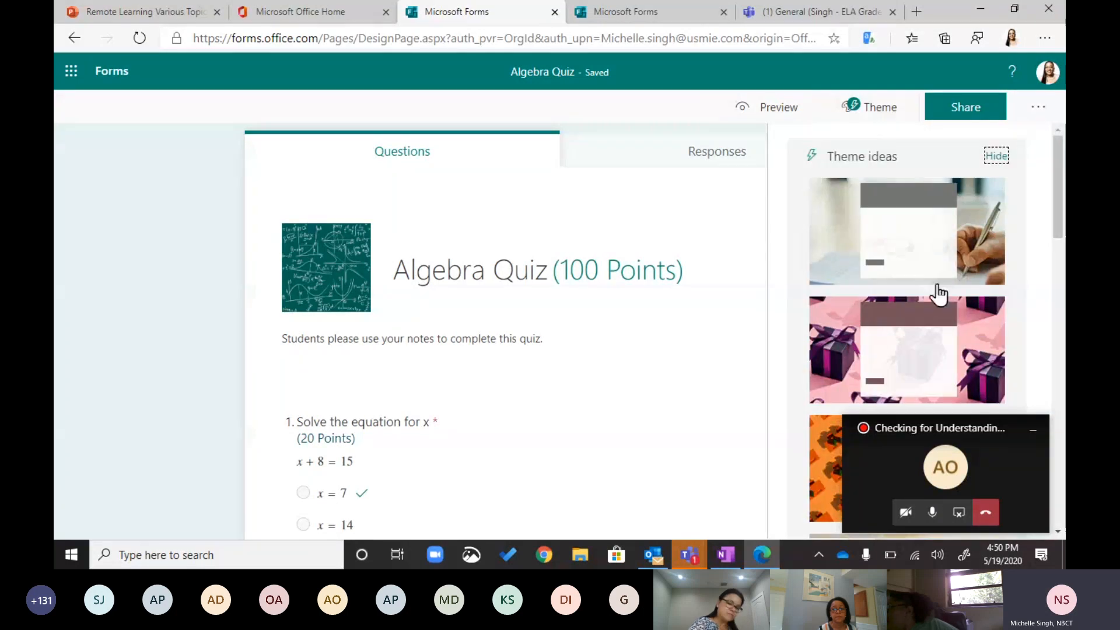
drag(982, 432, 276, 154)
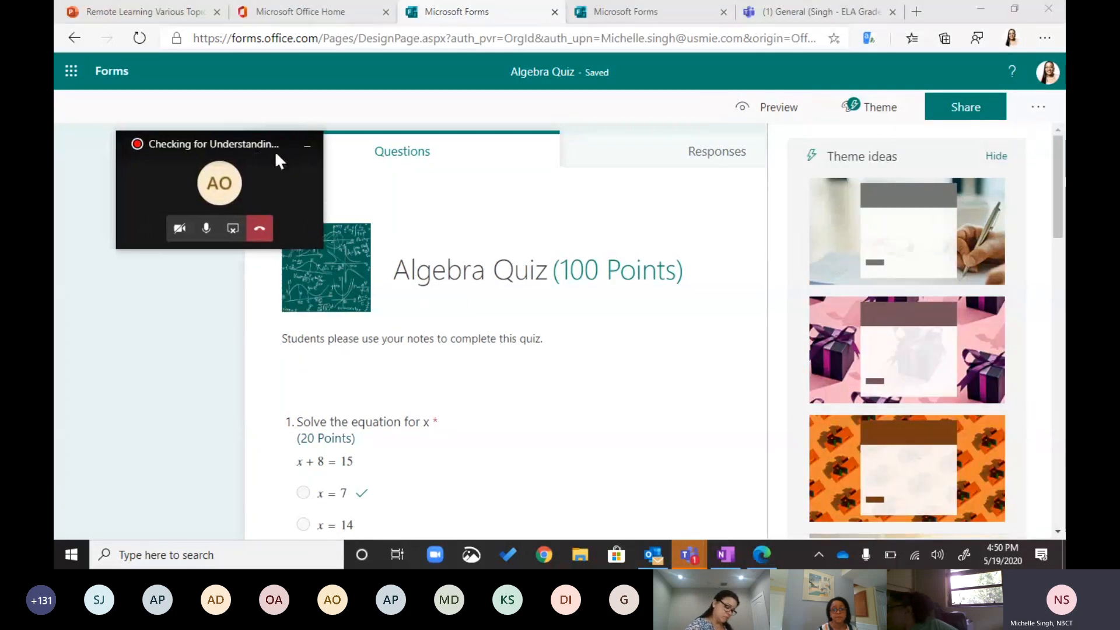
scroll(927, 360, down, 5)
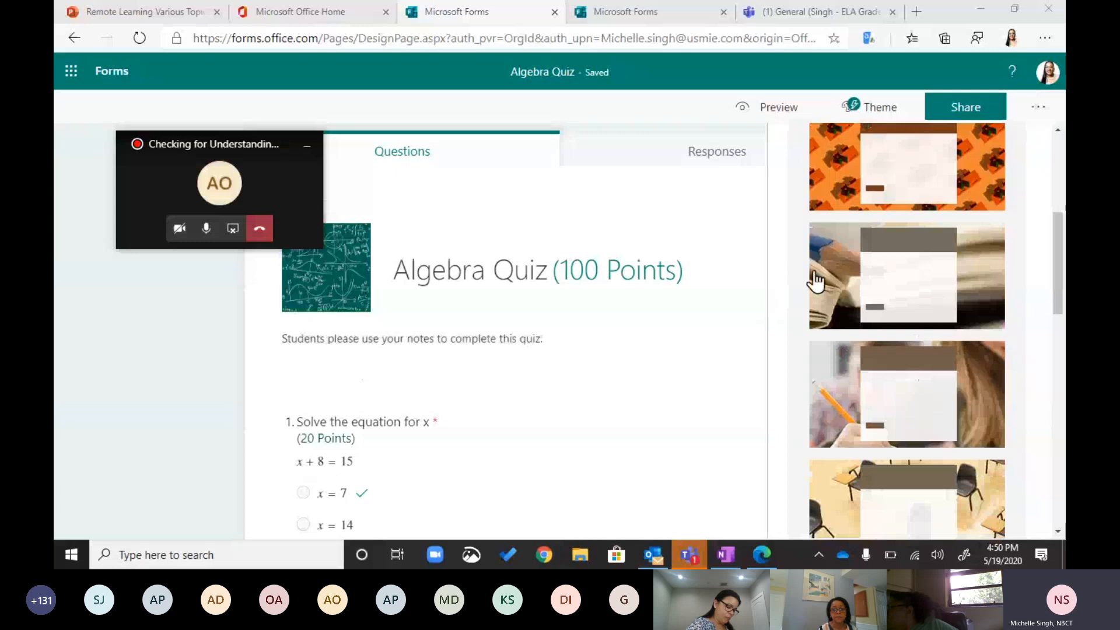
click(816, 283)
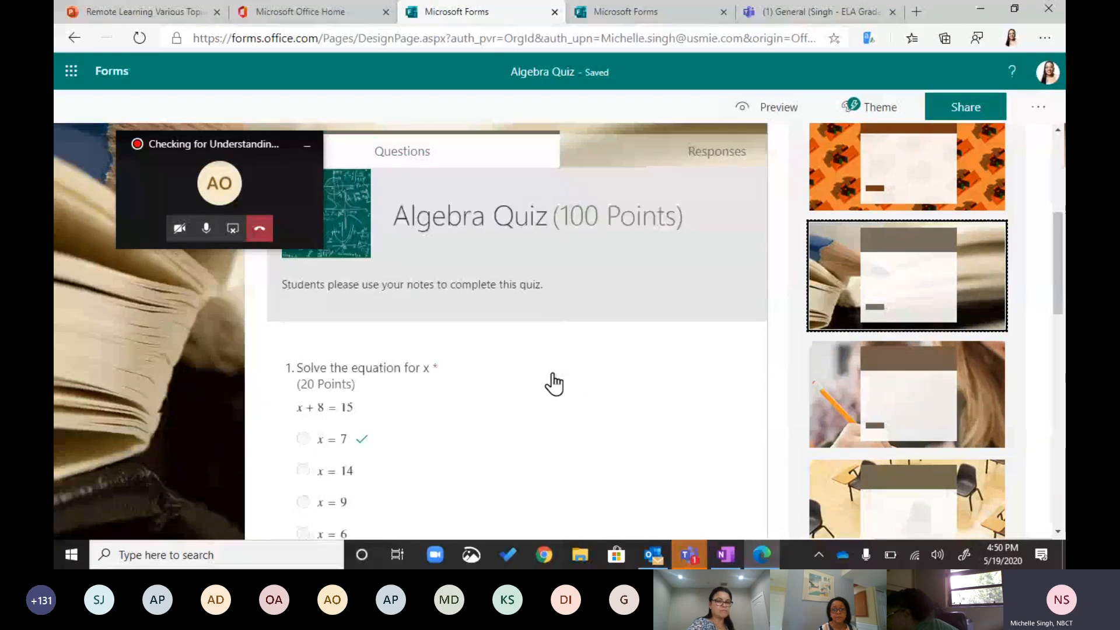
scroll(554, 383, down, 3)
Step: Apply the suggested chalkboard theme with handwritten math formulas to the Algebra Quiz
scroll(824, 426, down, 5)
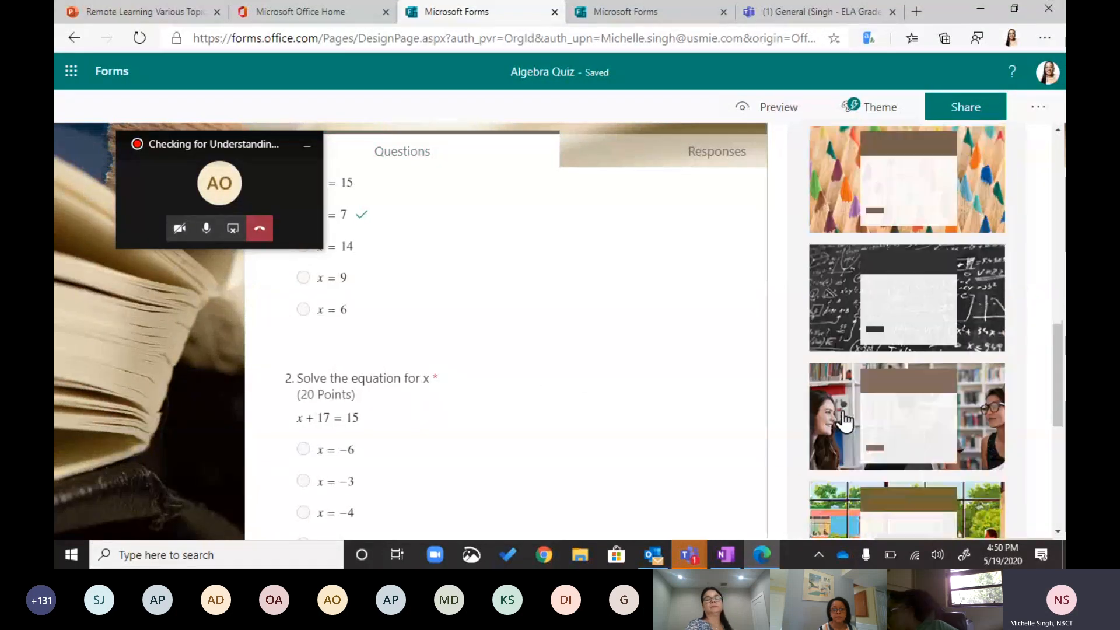
scroll(843, 420, down, 1)
click(825, 283)
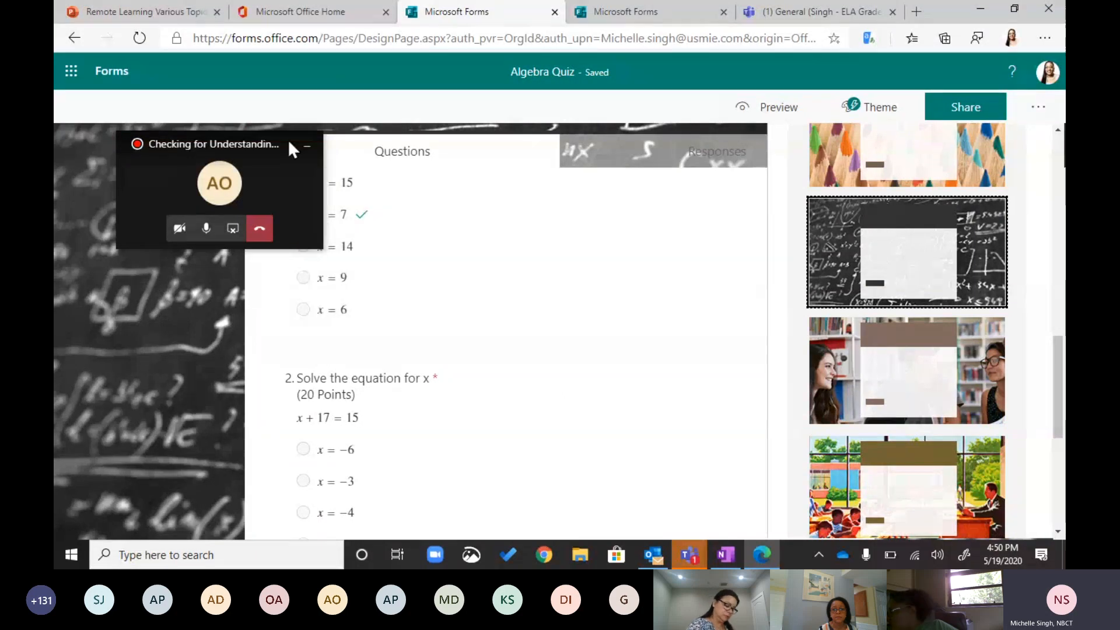
drag(285, 140, 266, 193)
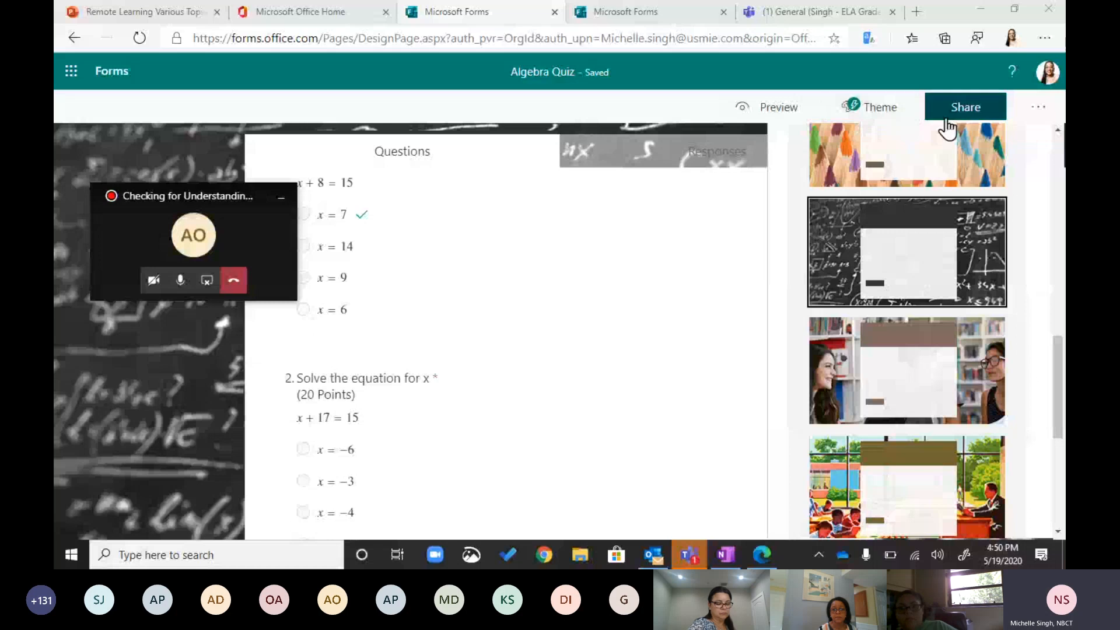
scroll(955, 356, up, 8)
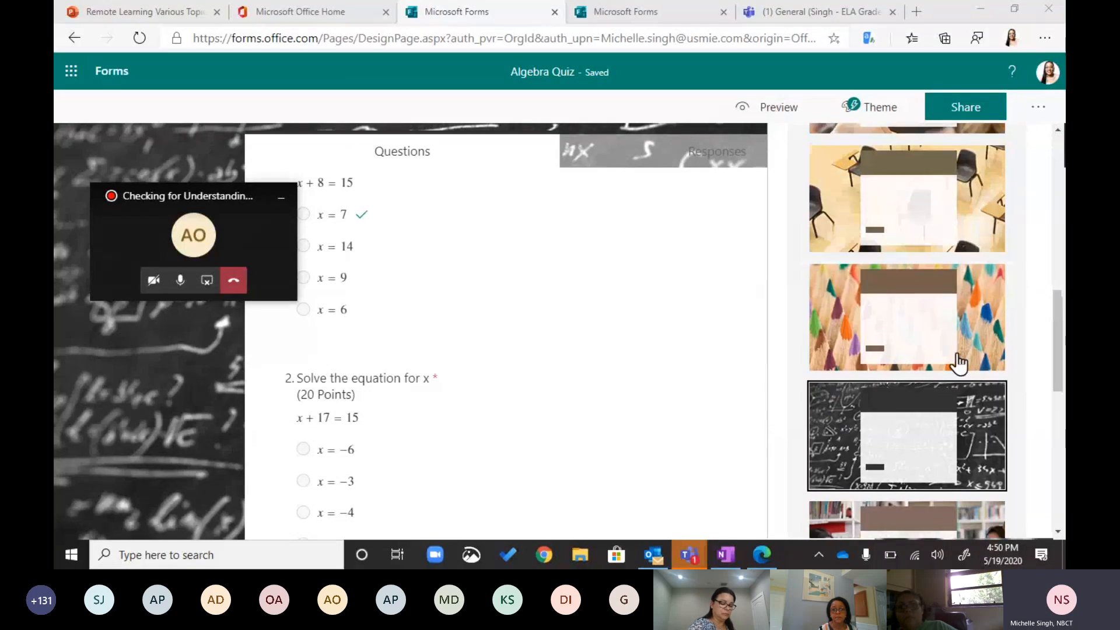
scroll(955, 347, up, 2)
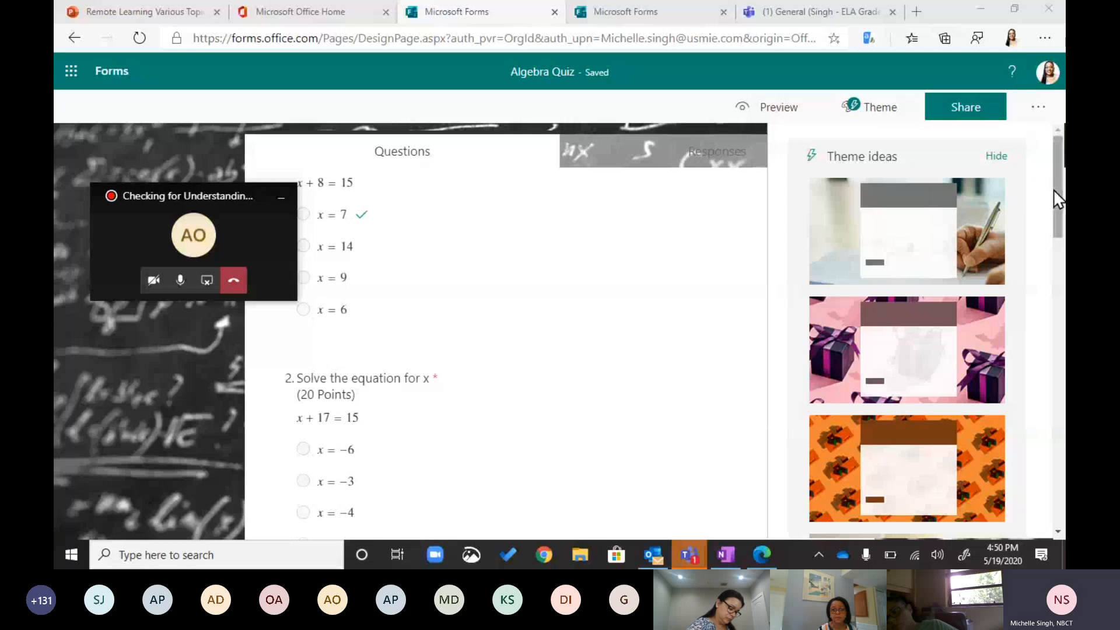
Step: Look at the remaining theme colors and the Bing image search for a custom background, and close the theme options
drag(1053, 189, 1061, 490)
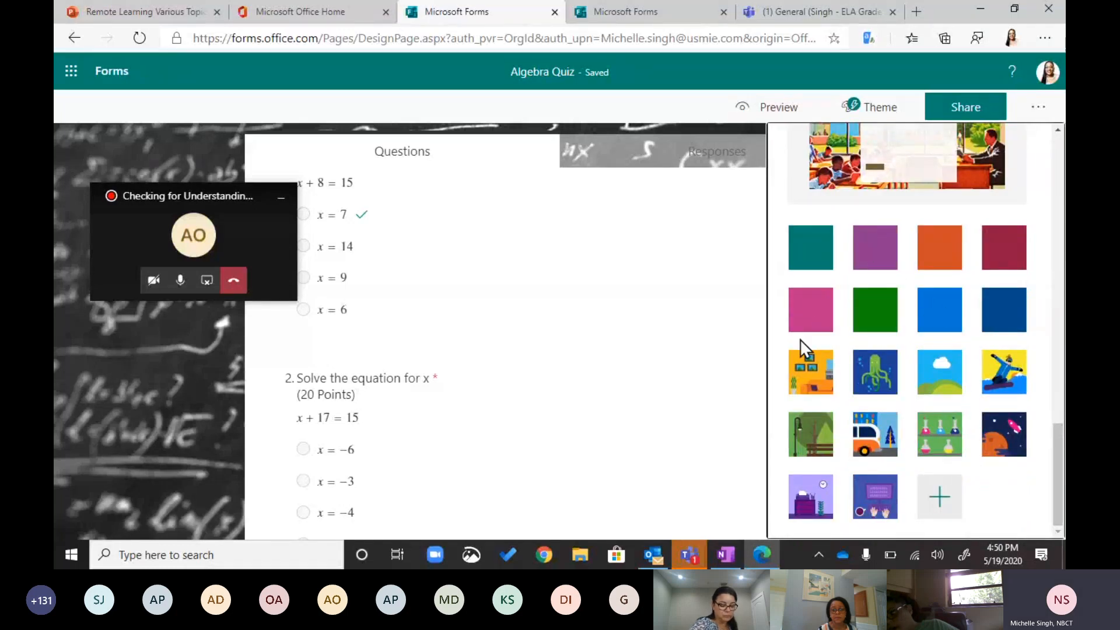
click(940, 498)
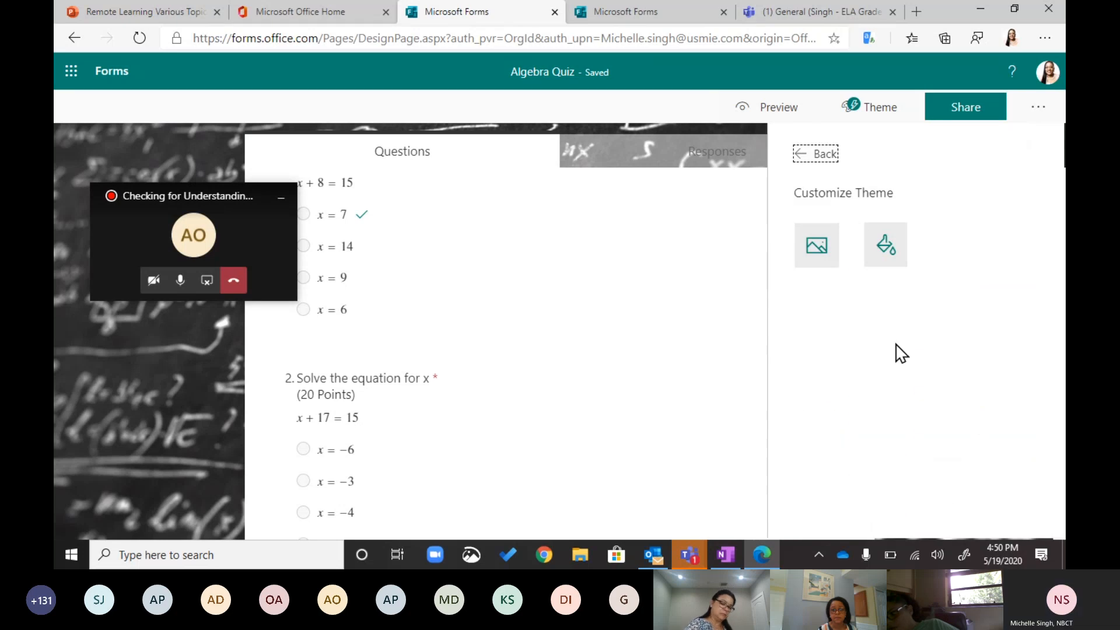
click(823, 256)
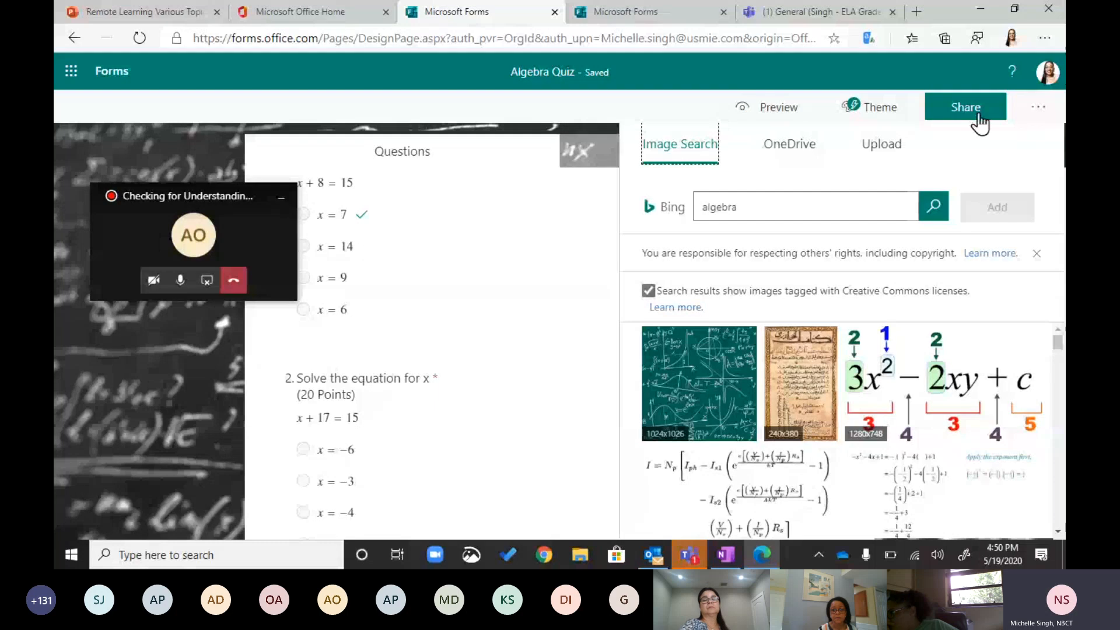
click(188, 382)
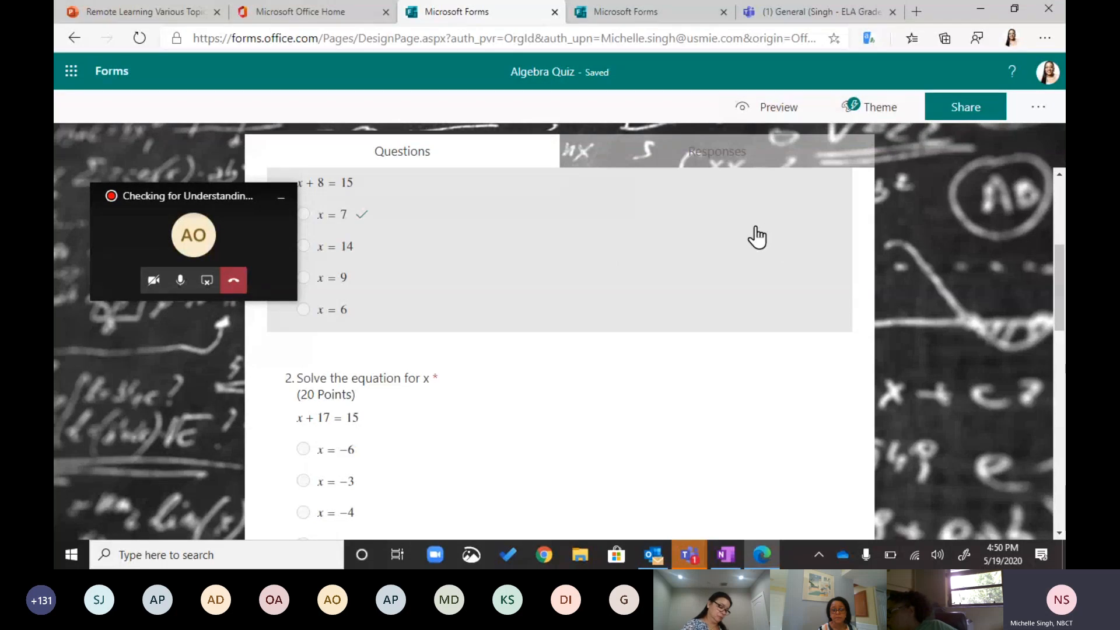
Step: Check the webinar's agenda slide in PowerPoint and return to the Algebra Quiz in Microsoft Forms, moving the meeting window out of the way
mouse_move(198, 194)
mouse_down()
mouse_move(470, 259)
mouse_move(934, 409)
mouse_up()
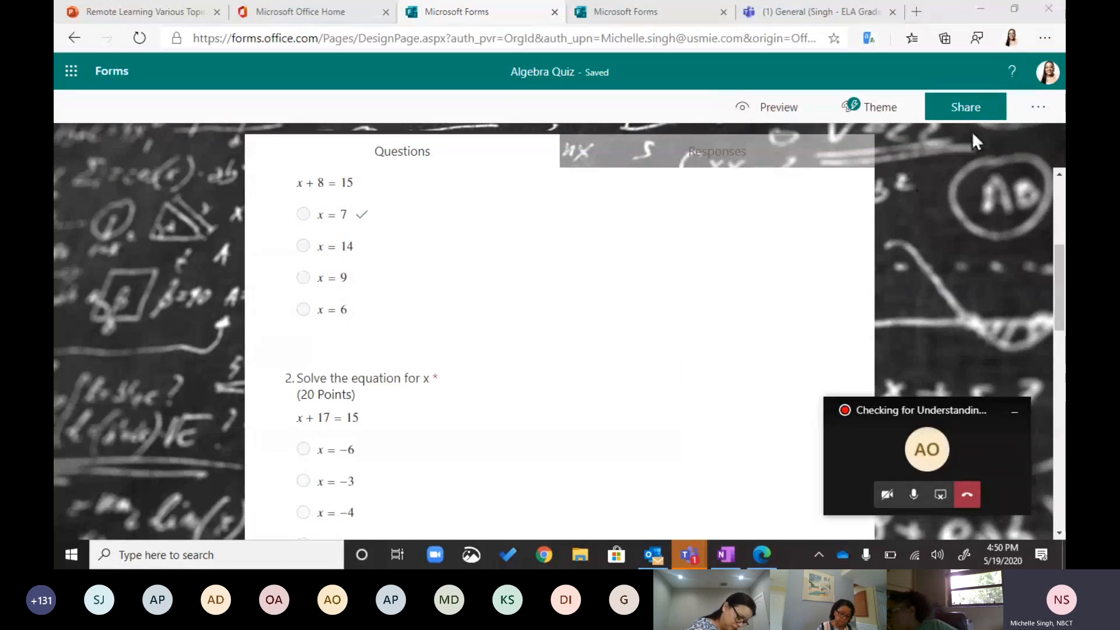
click(137, 16)
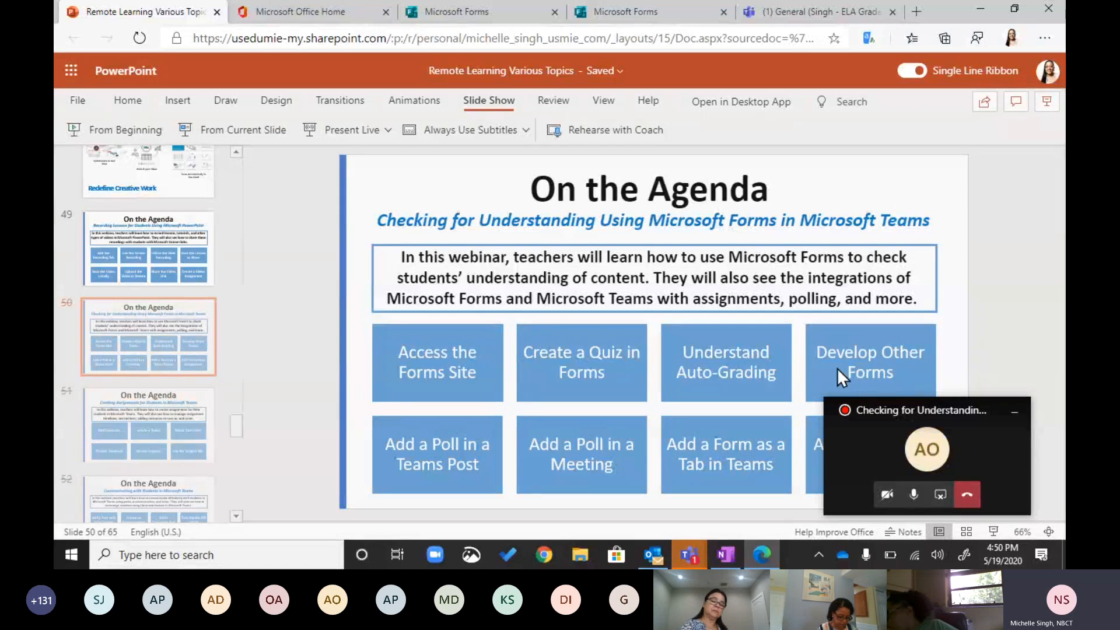
drag(897, 409, 911, 173)
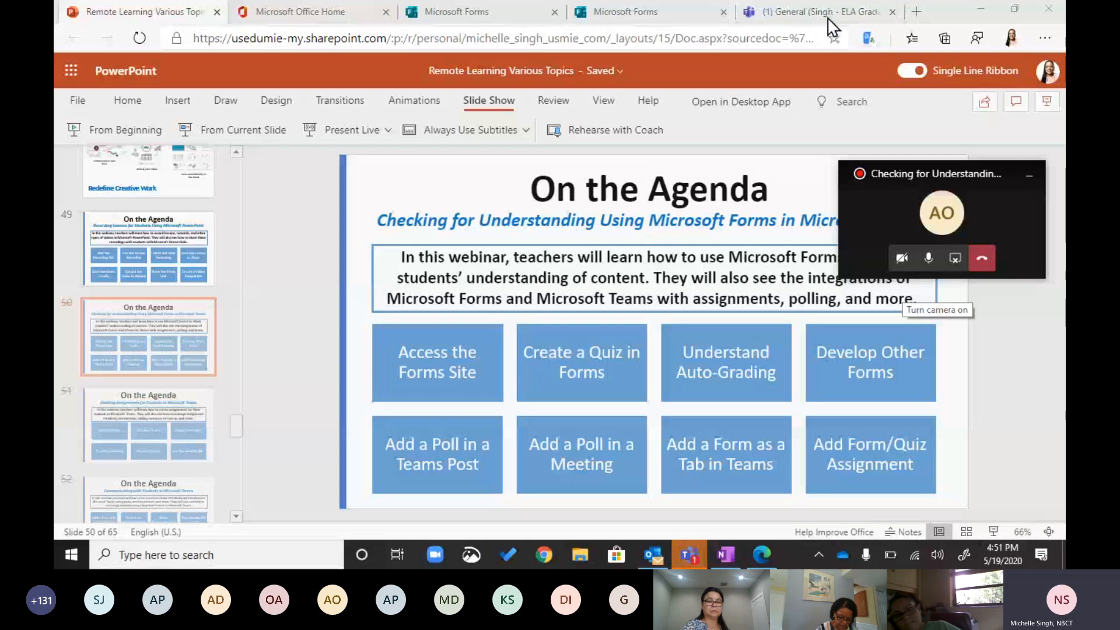
click(641, 14)
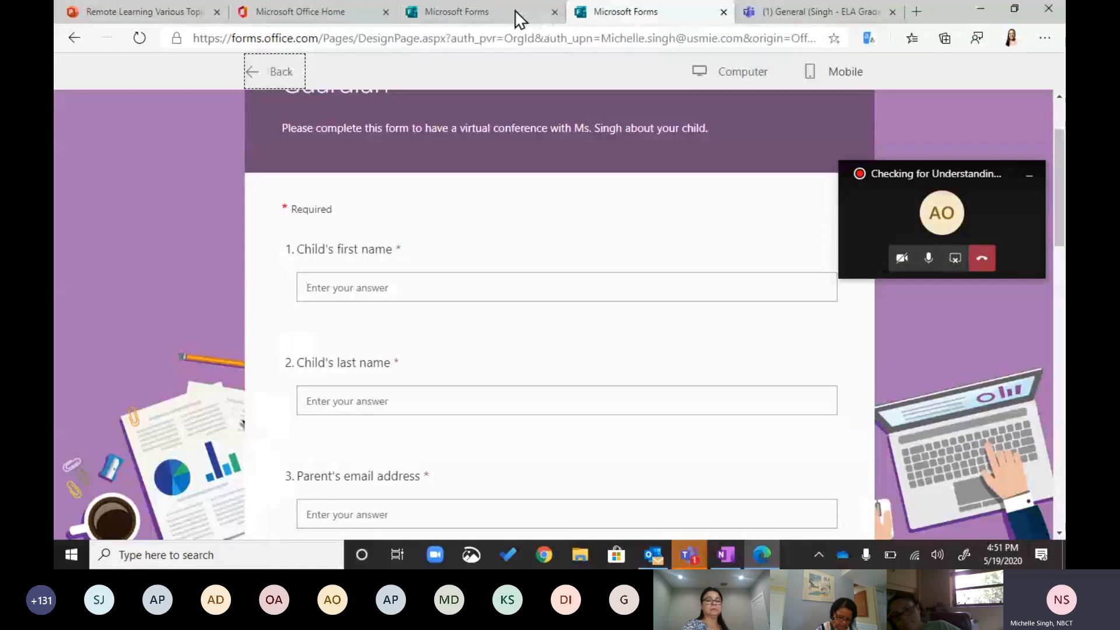
click(511, 12)
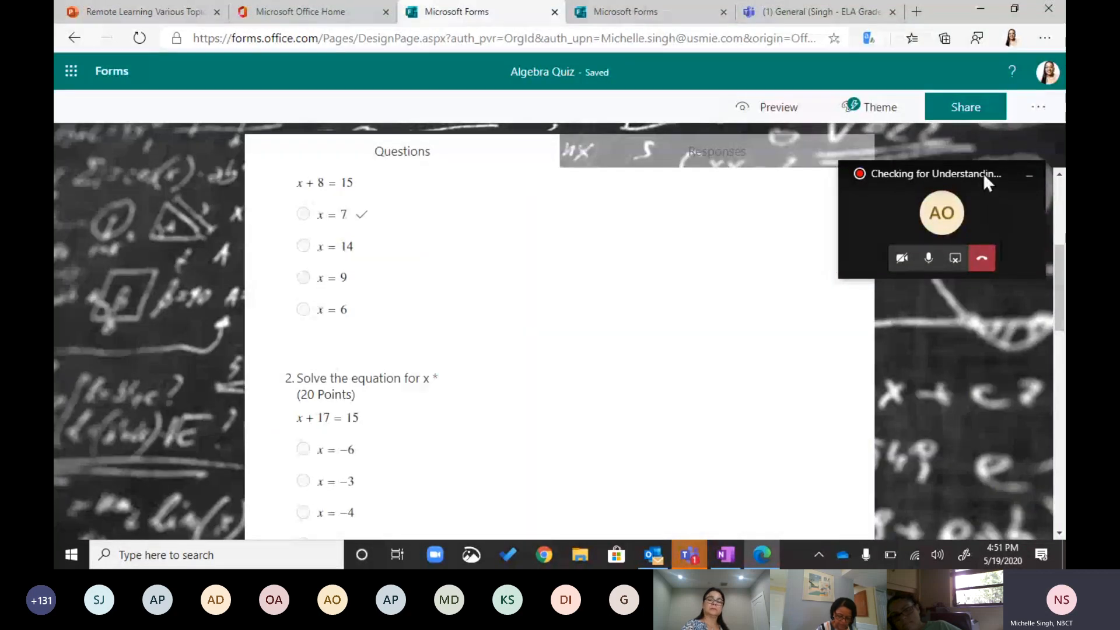
drag(982, 173, 234, 197)
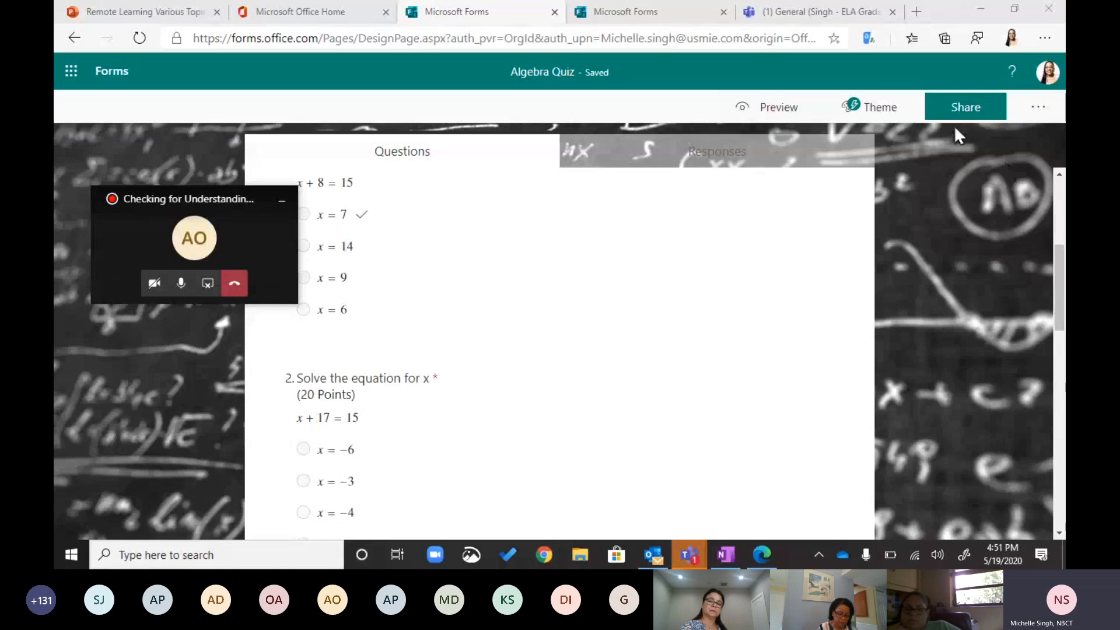
Step: Look at the Algebra Quiz's sharing options and the choices for who can respond
click(963, 114)
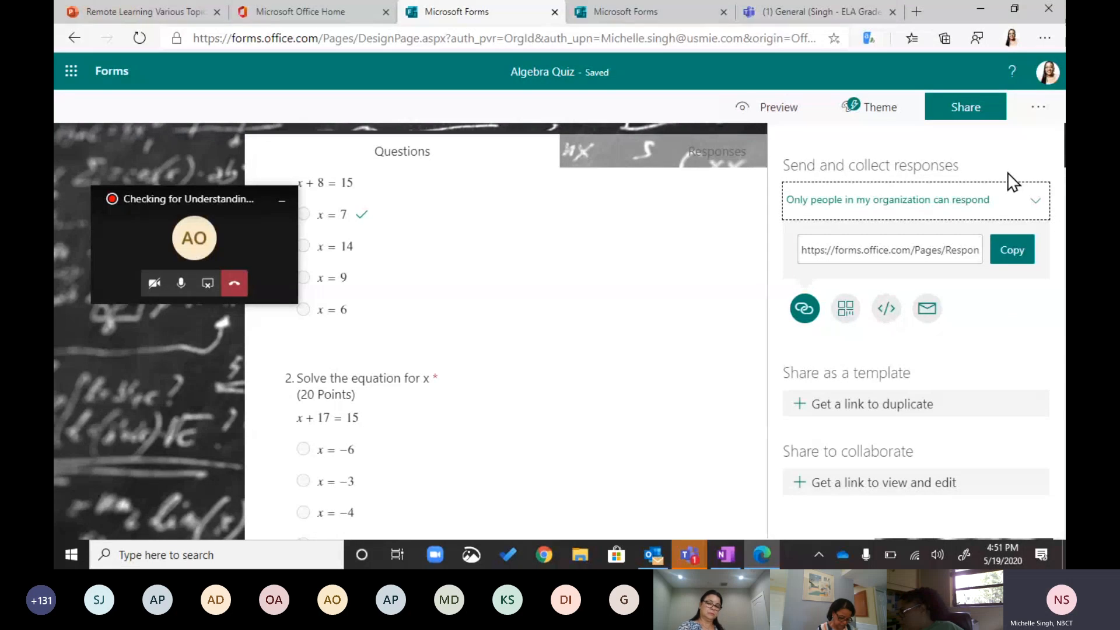
click(1013, 204)
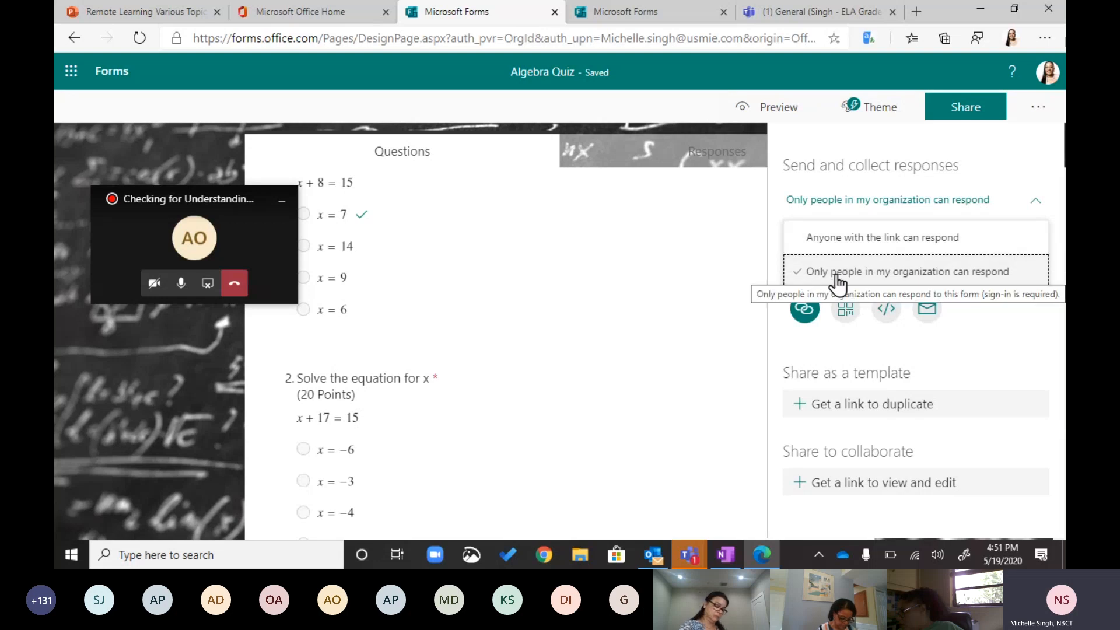
click(1013, 159)
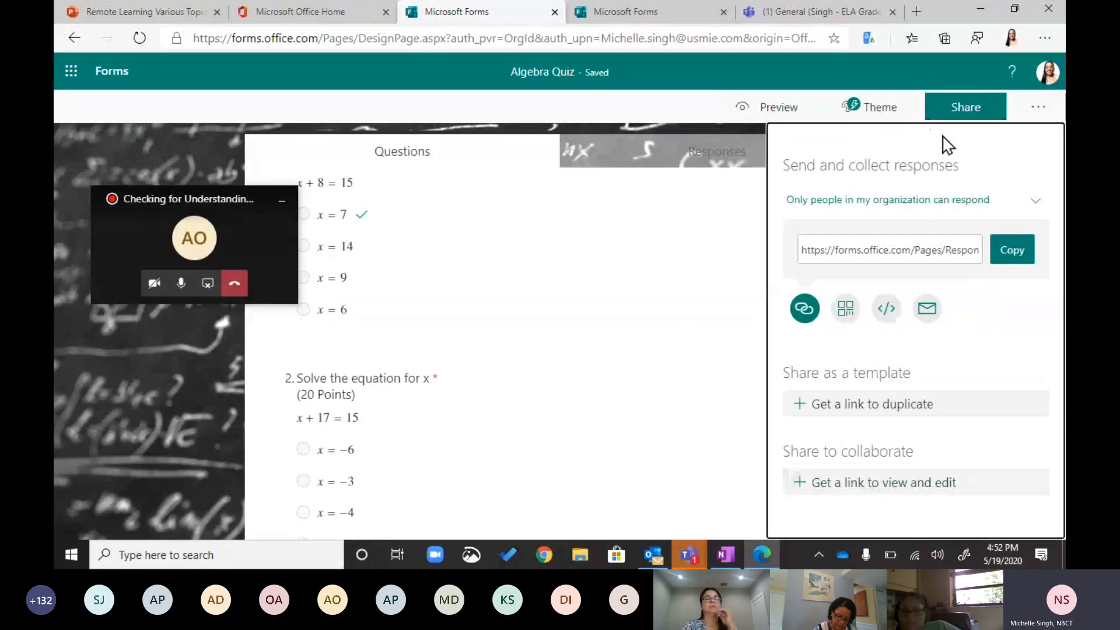
Step: Review the Algebra Quiz settings for automatic results, respondents, response options and notifications, switching automatic results off and back on
click(1038, 107)
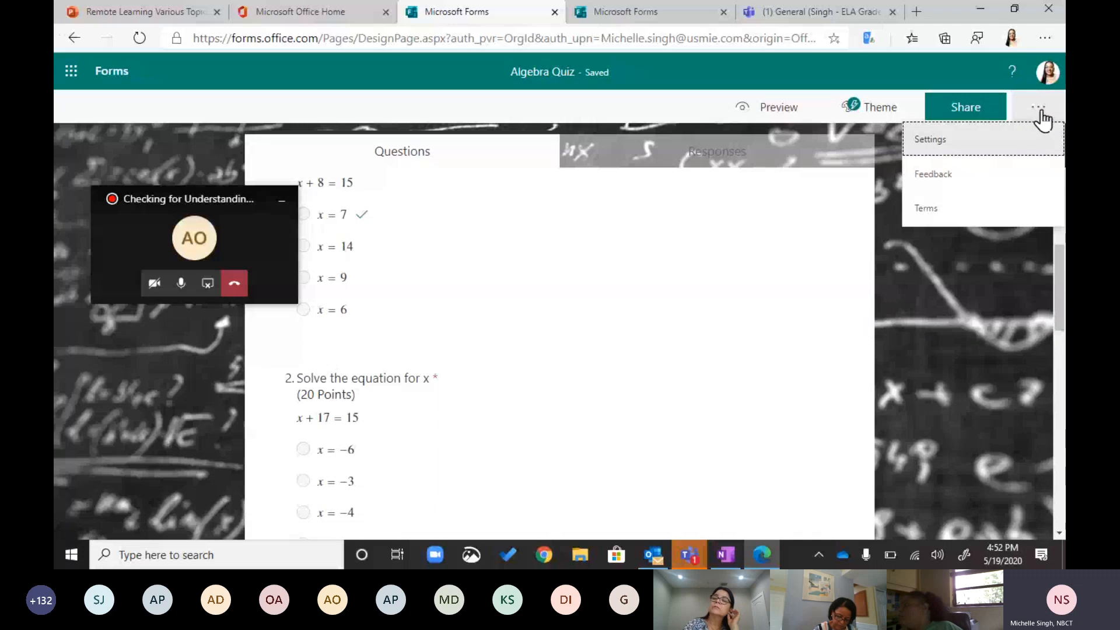
click(940, 142)
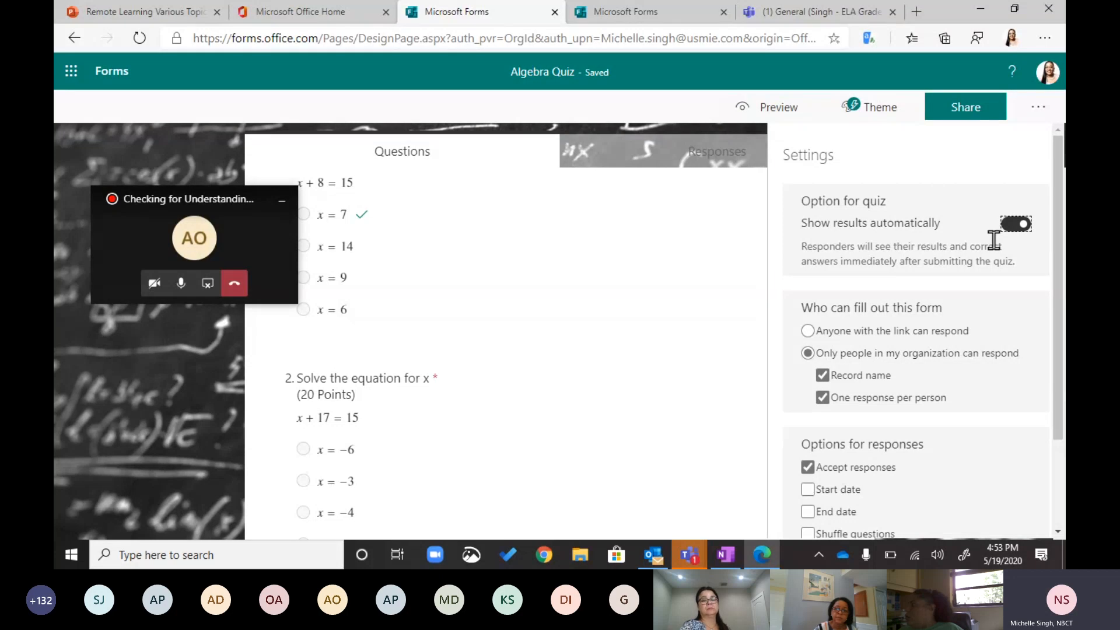
click(1008, 229)
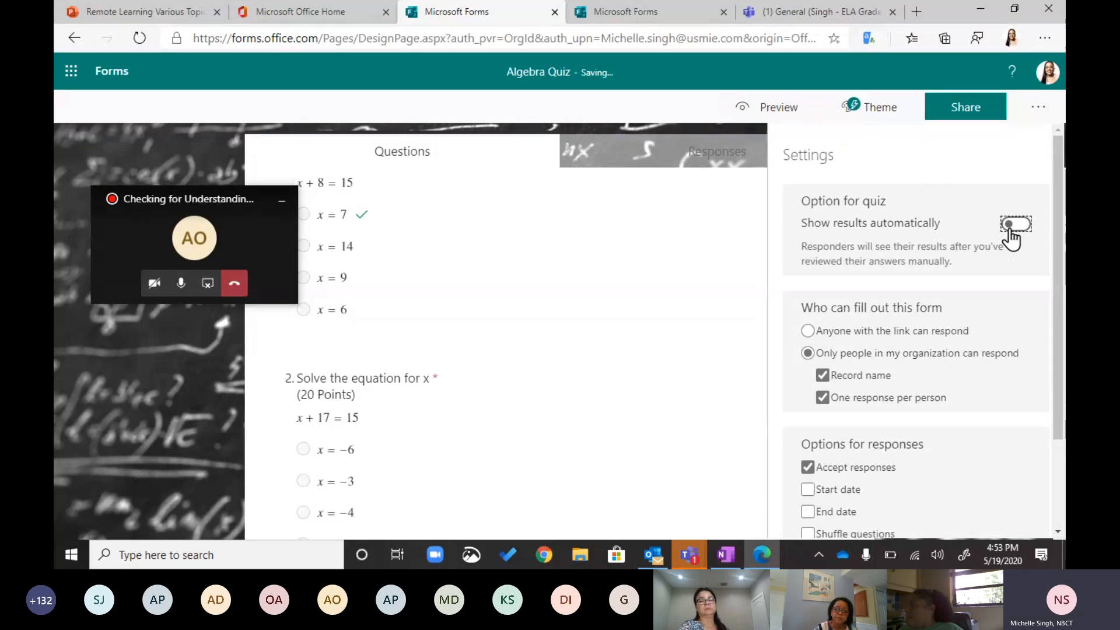
click(1011, 230)
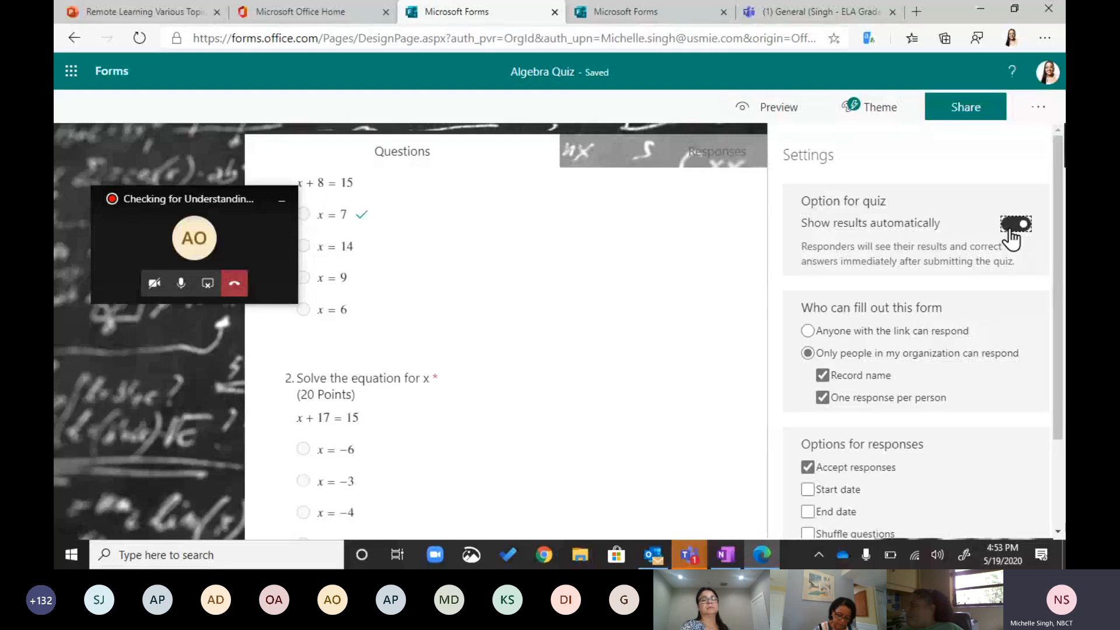
scroll(985, 249, down, 2)
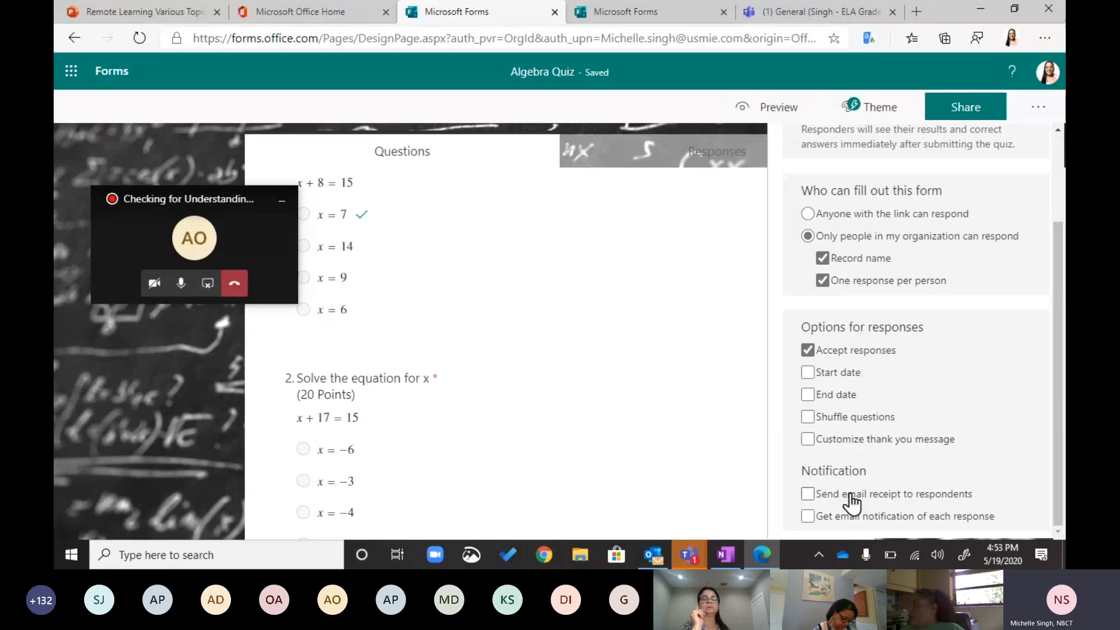
scroll(929, 472, up, 2)
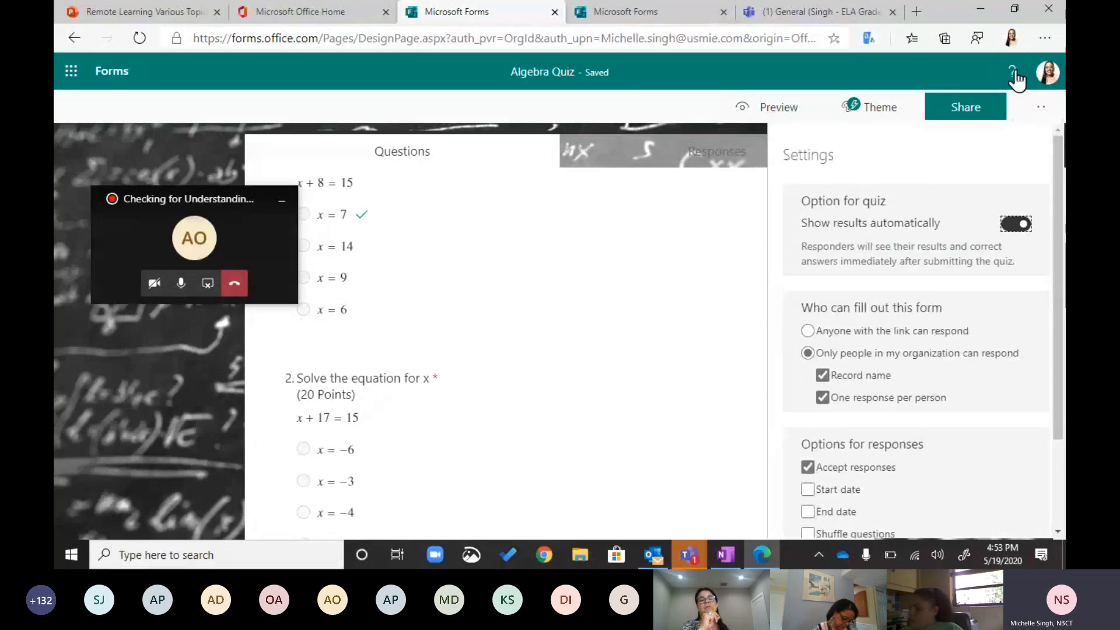
click(178, 436)
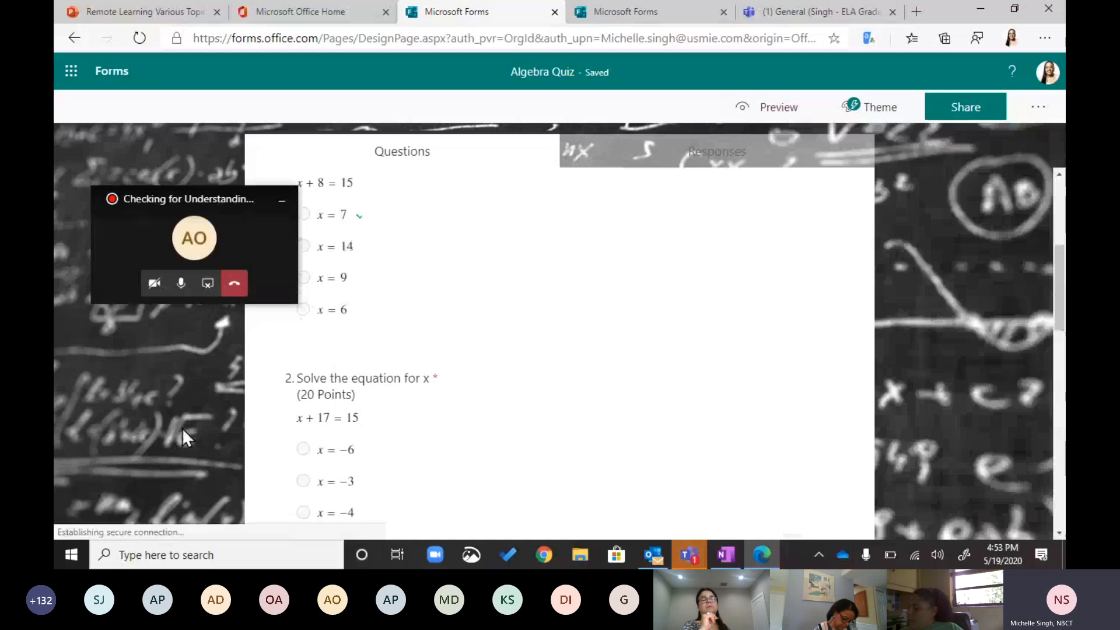
click(1037, 106)
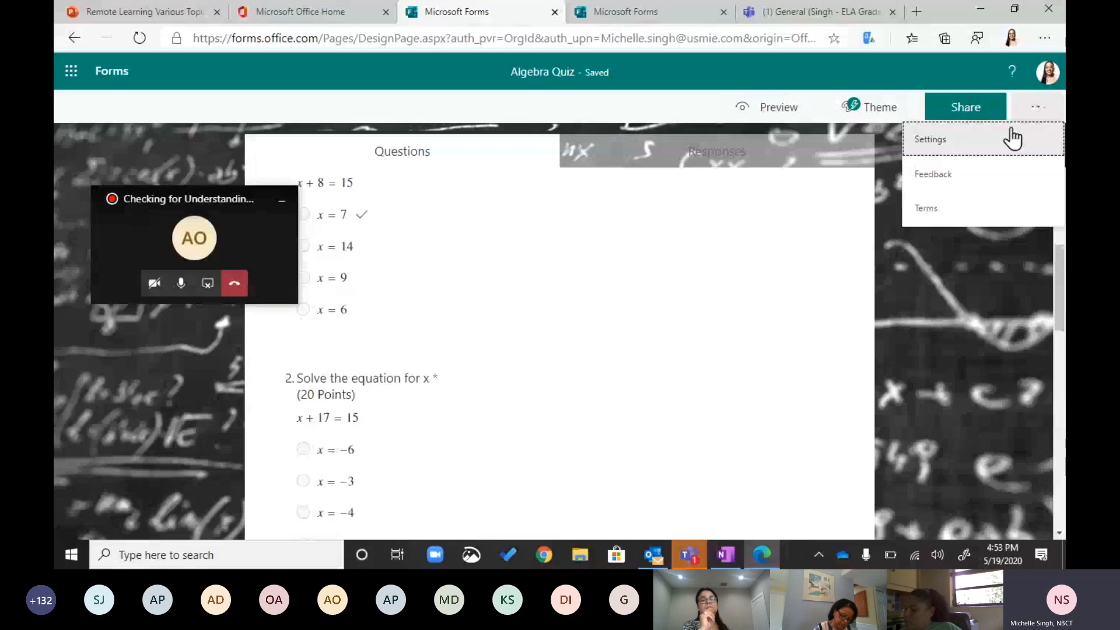
click(995, 317)
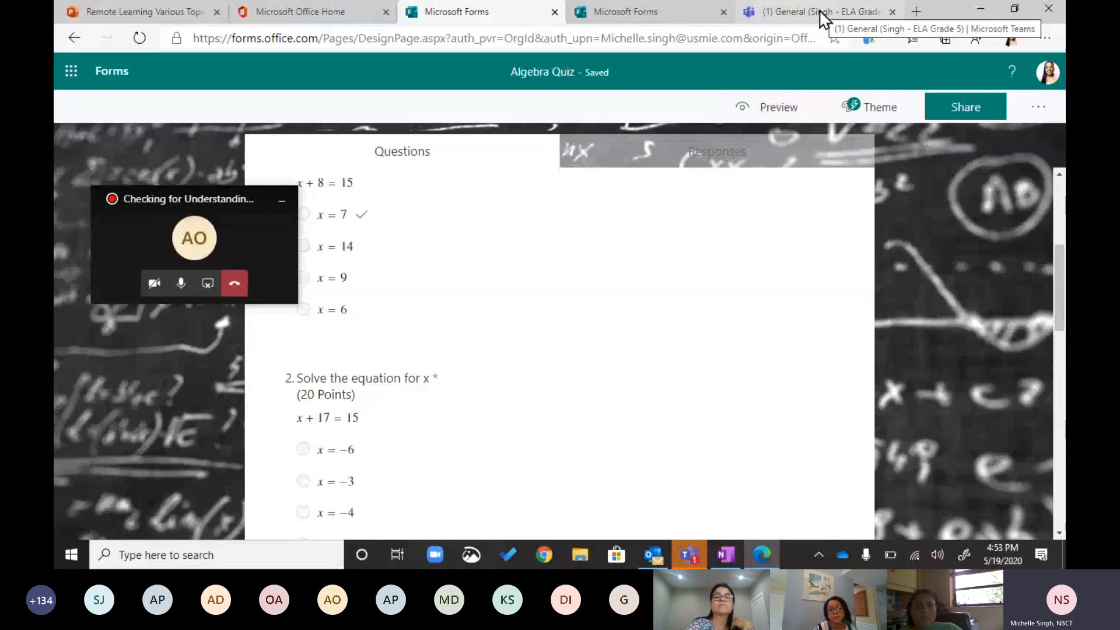
Step: Switch to Microsoft Teams and open the Office Hours channel of the ELA Grade 5 team
click(945, 116)
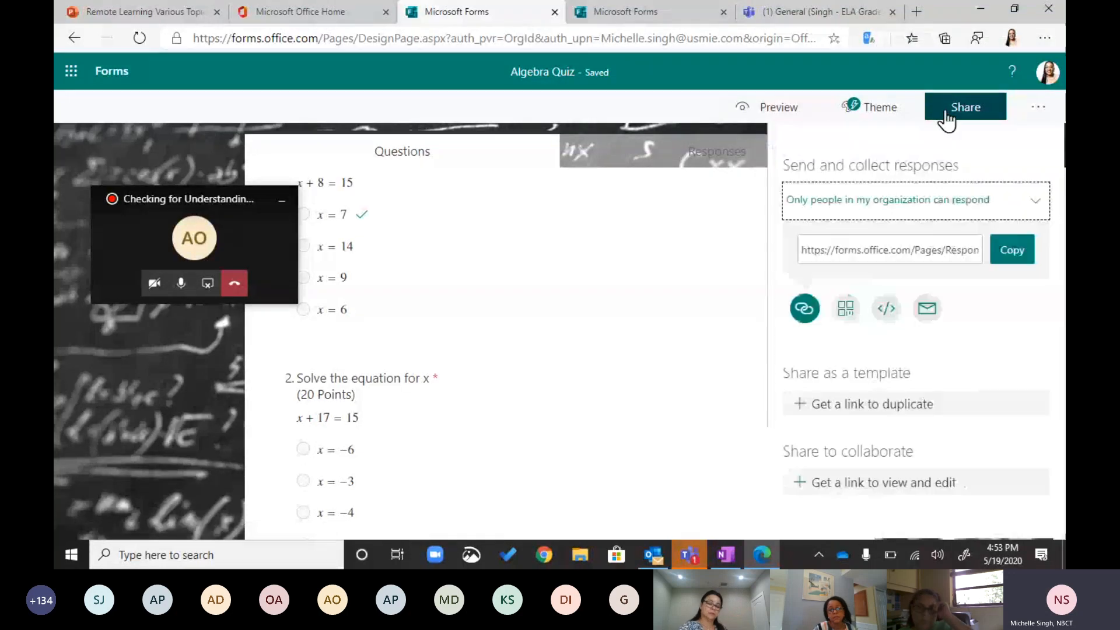
click(799, 13)
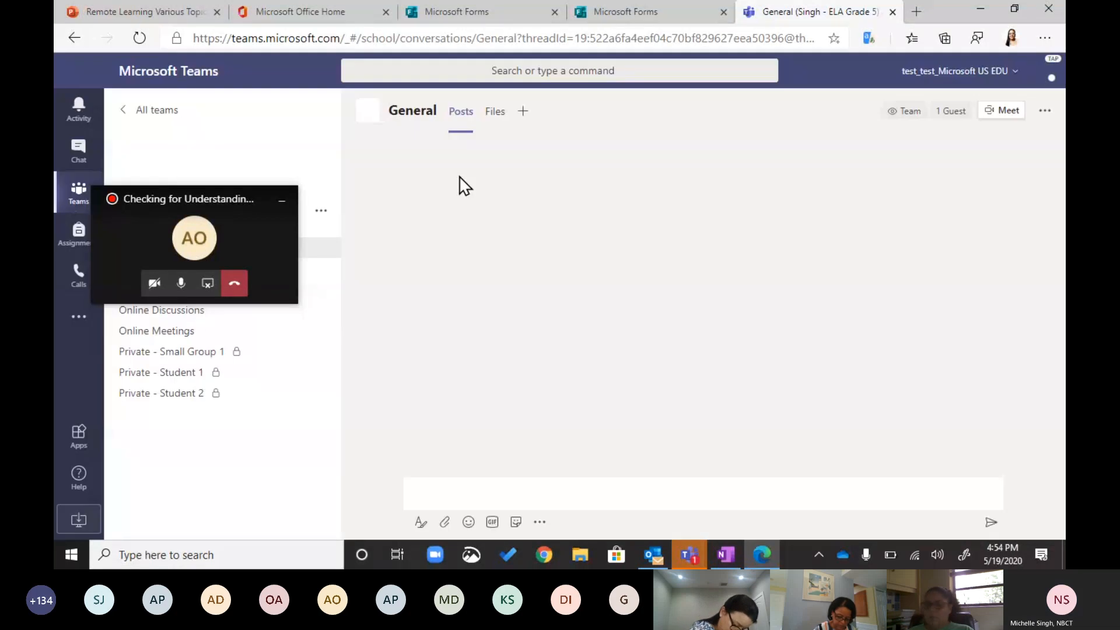
drag(209, 194, 969, 422)
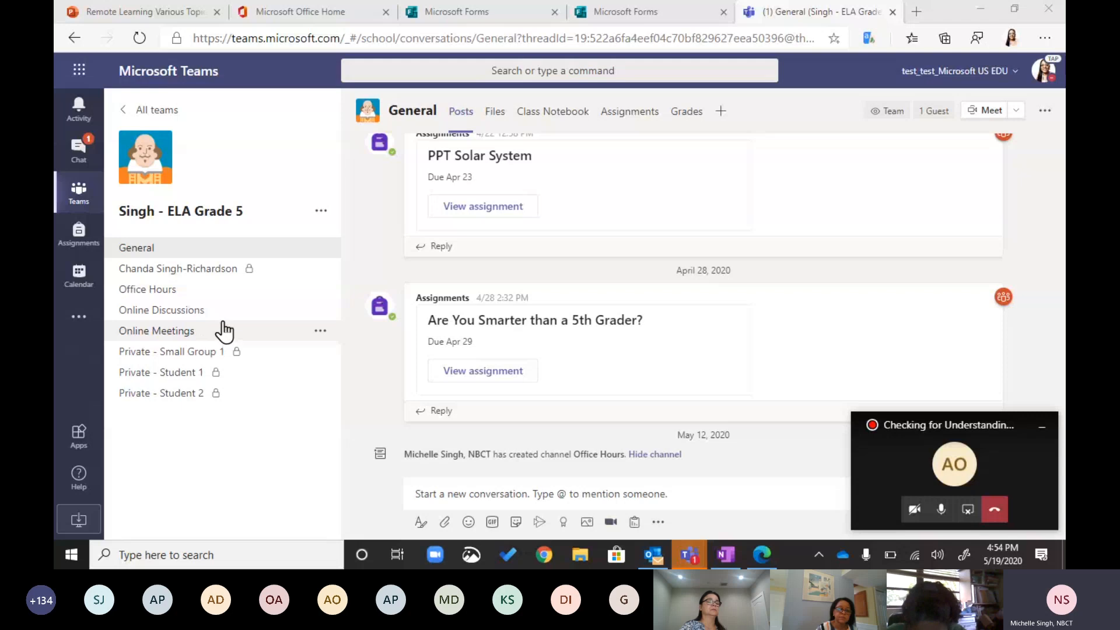
click(209, 291)
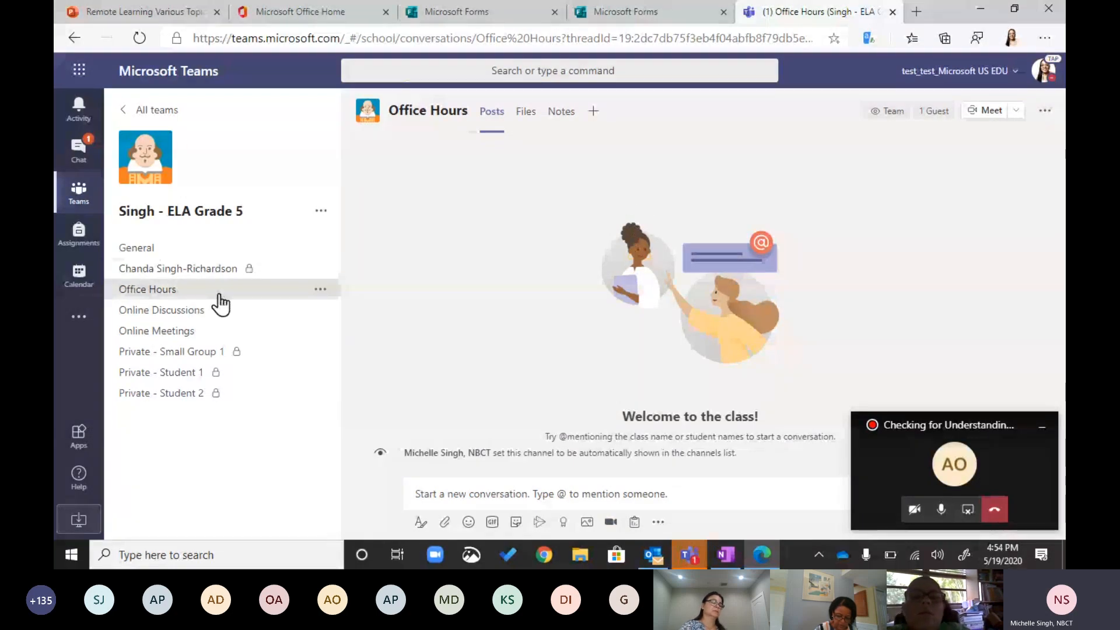
Step: Add the existing form Virtual Conference Registration - Student as a Forms tab in the Office Hours channel, collecting responses and posting about it
click(598, 112)
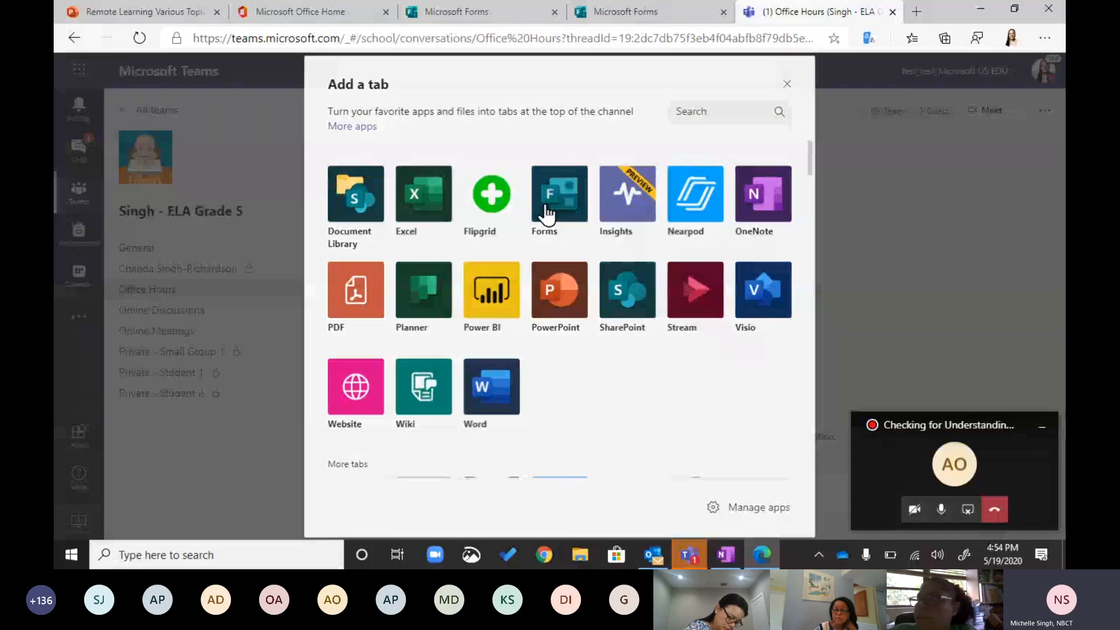
click(546, 213)
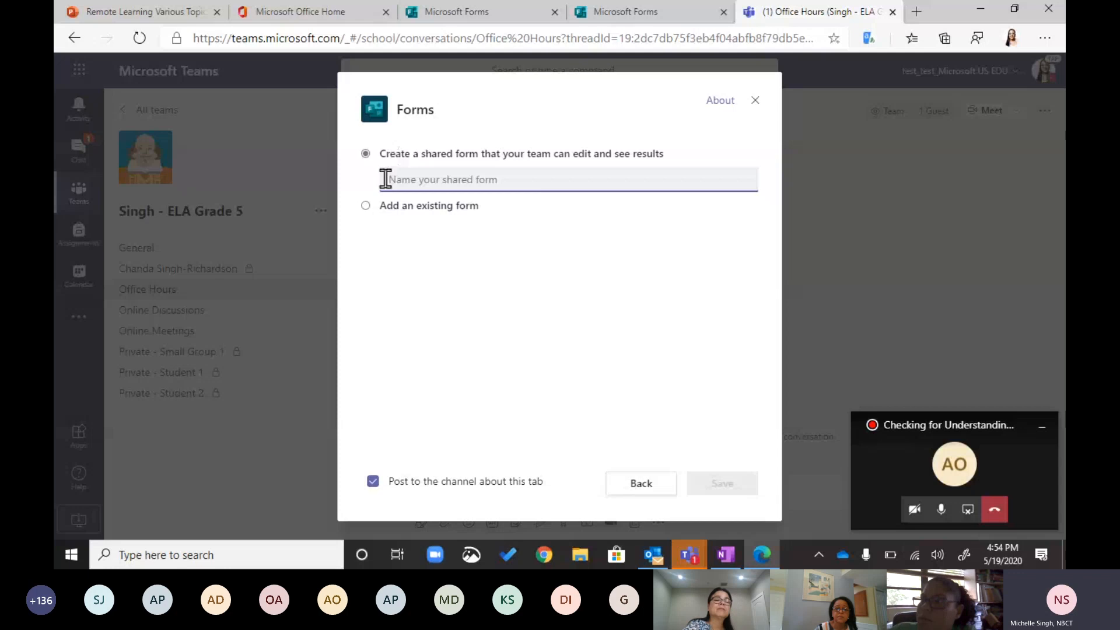
click(366, 206)
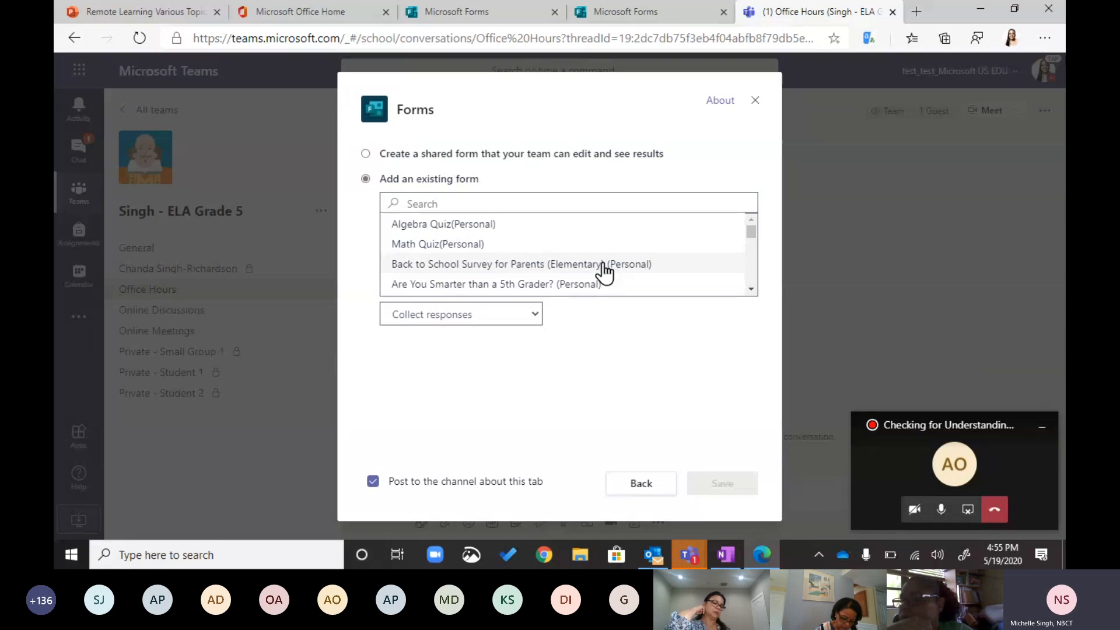
scroll(603, 271, down, 3)
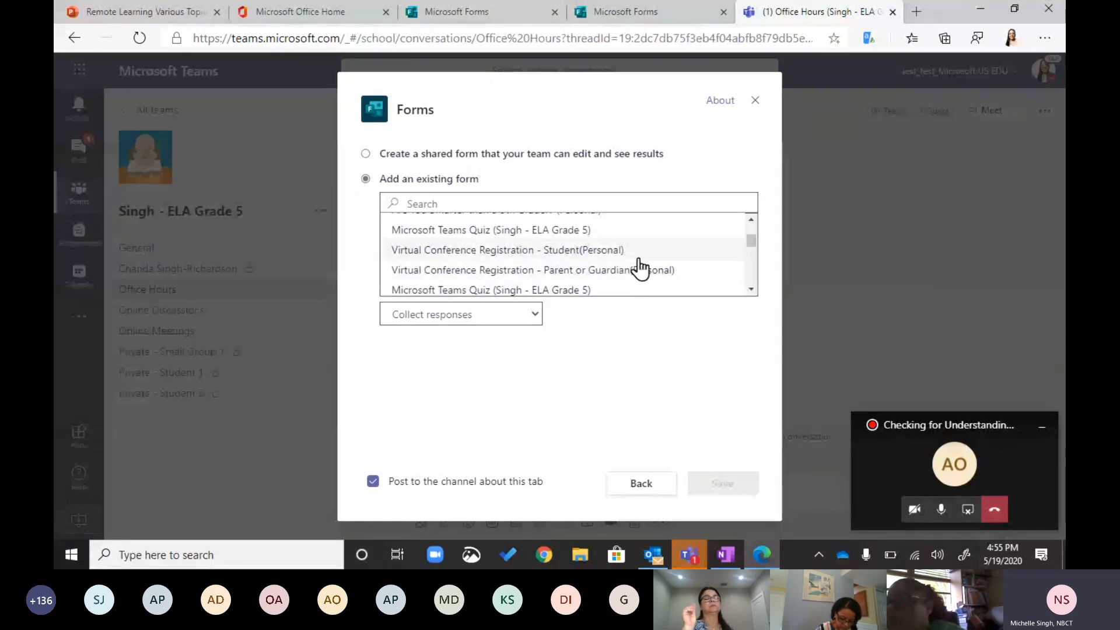
click(610, 251)
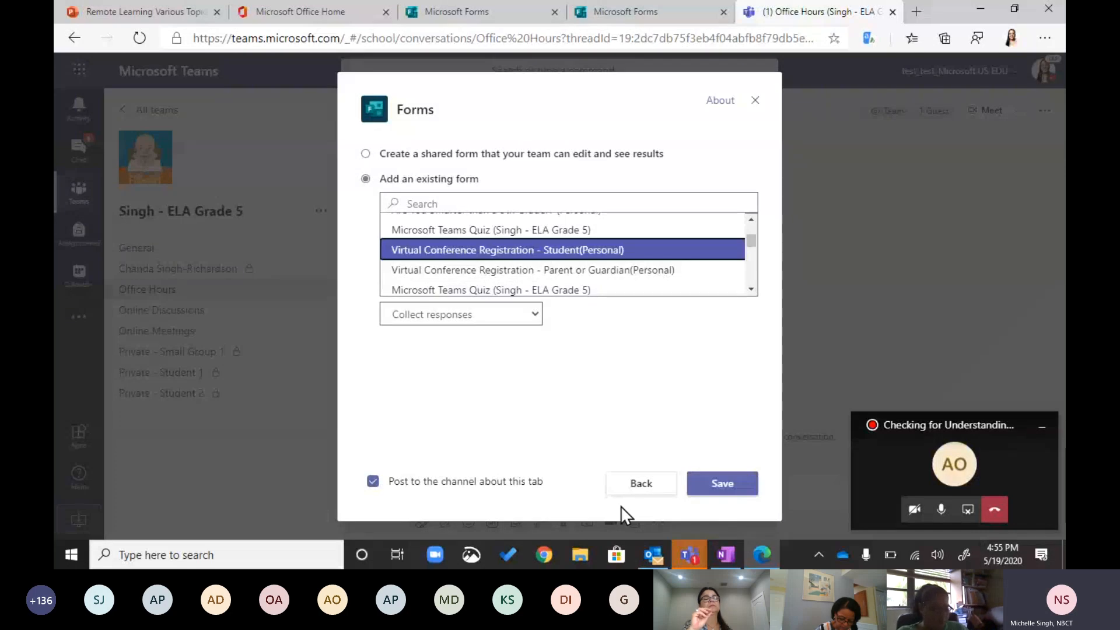
click(719, 488)
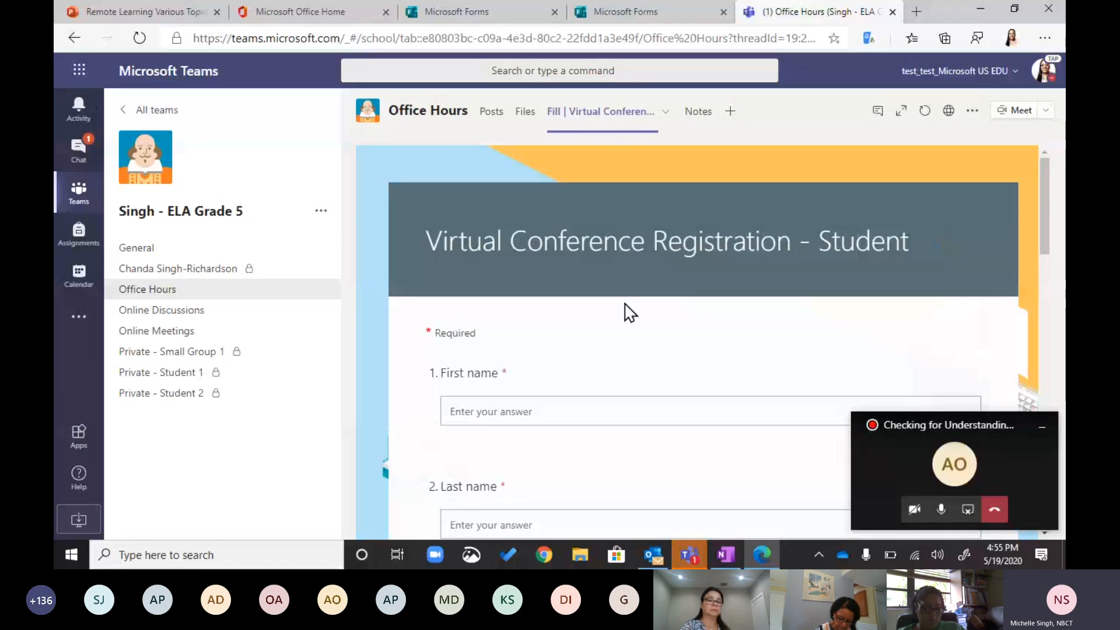
Step: Examine the questions of the Virtual Conference Registration - Student form in its channel tab
scroll(625, 313, down, 2)
scroll(636, 341, down, 10)
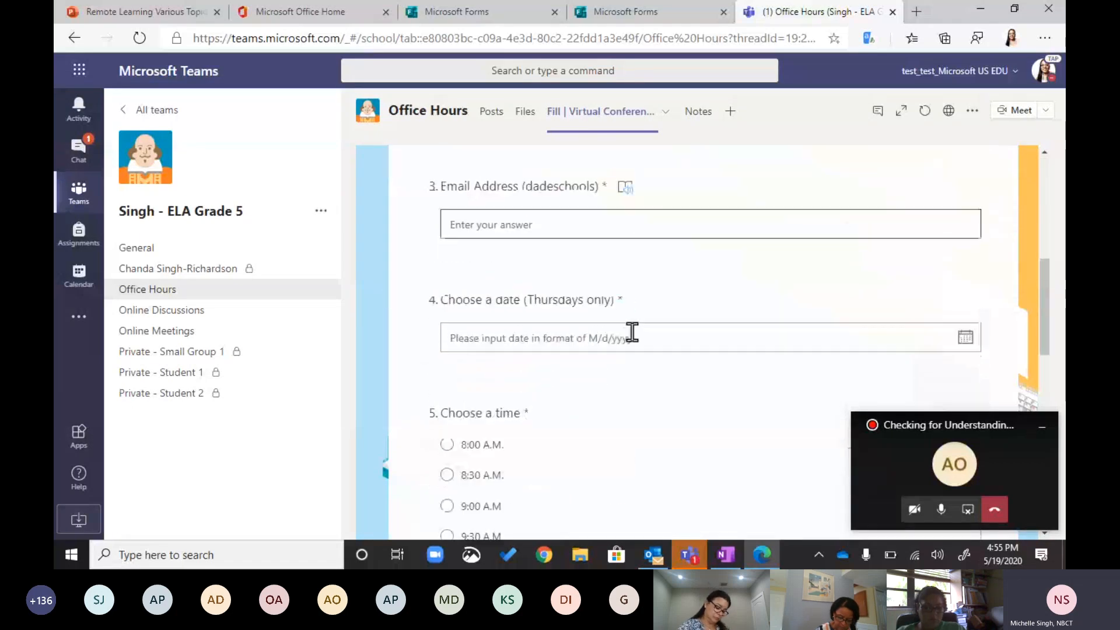
scroll(633, 331, up, 1)
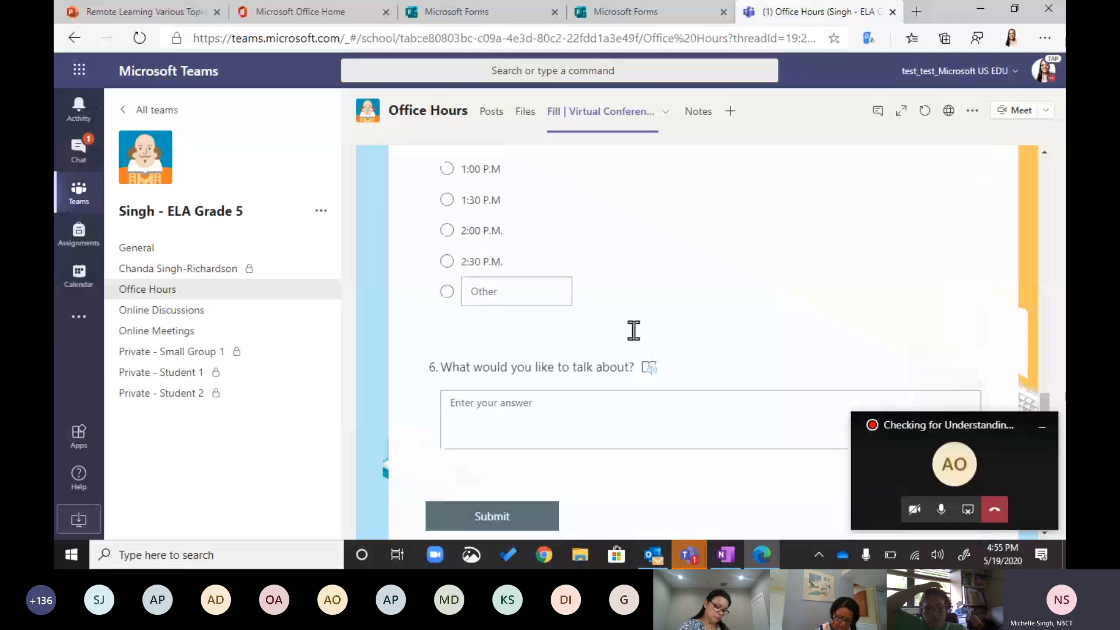
scroll(633, 331, up, 10)
scroll(624, 347, down, 8)
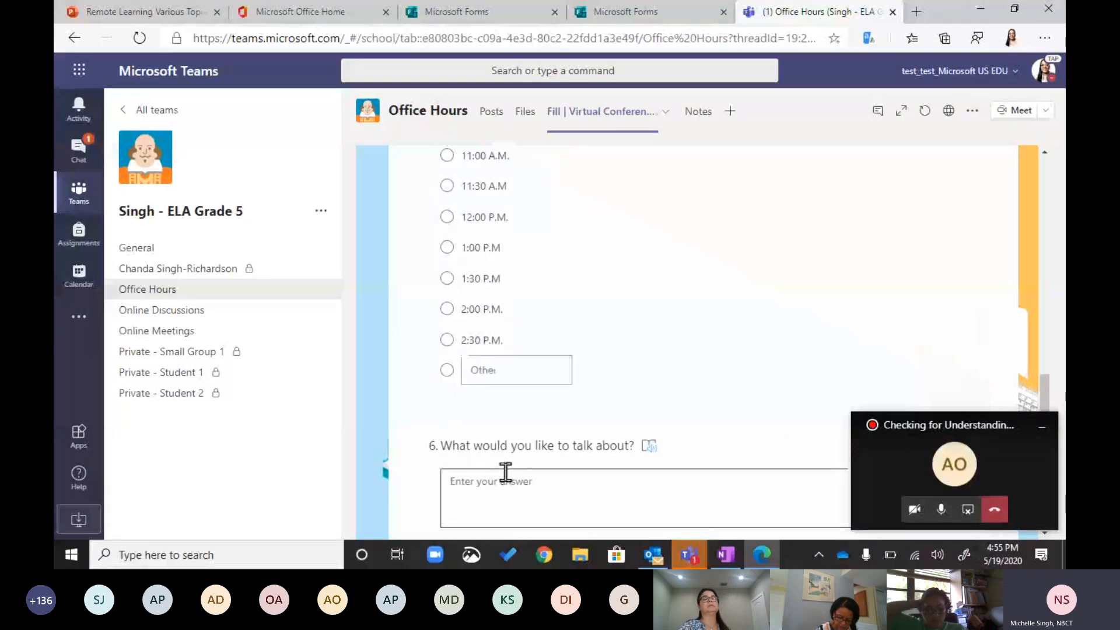
Step: Check the final question and submit area of the registration form, and return to the form's beginning
scroll(512, 472, down, 4)
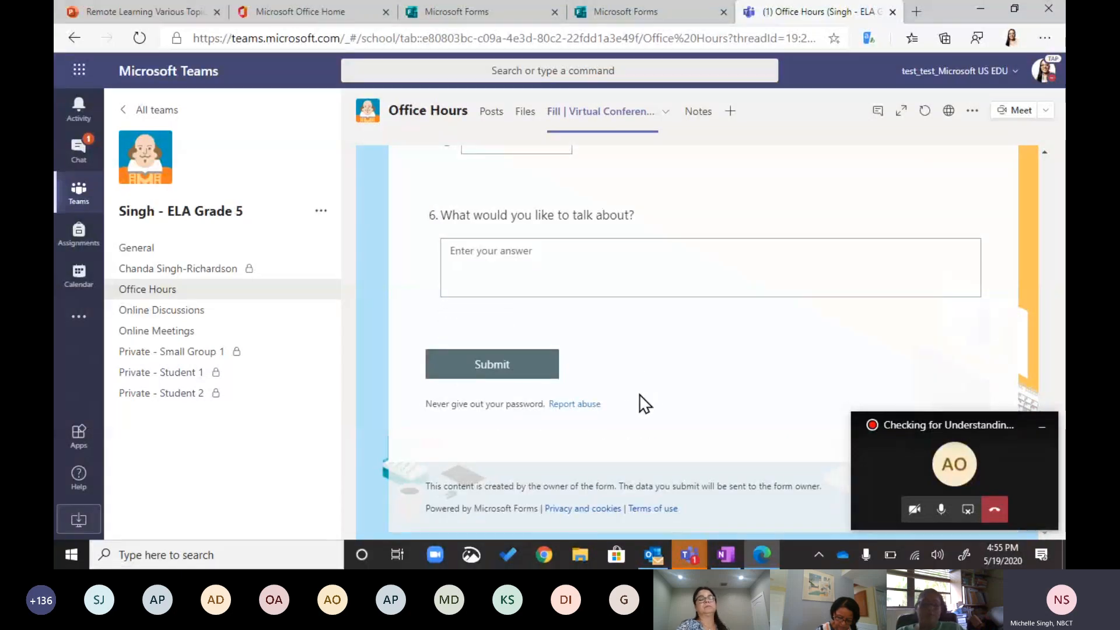
scroll(584, 330, up, 15)
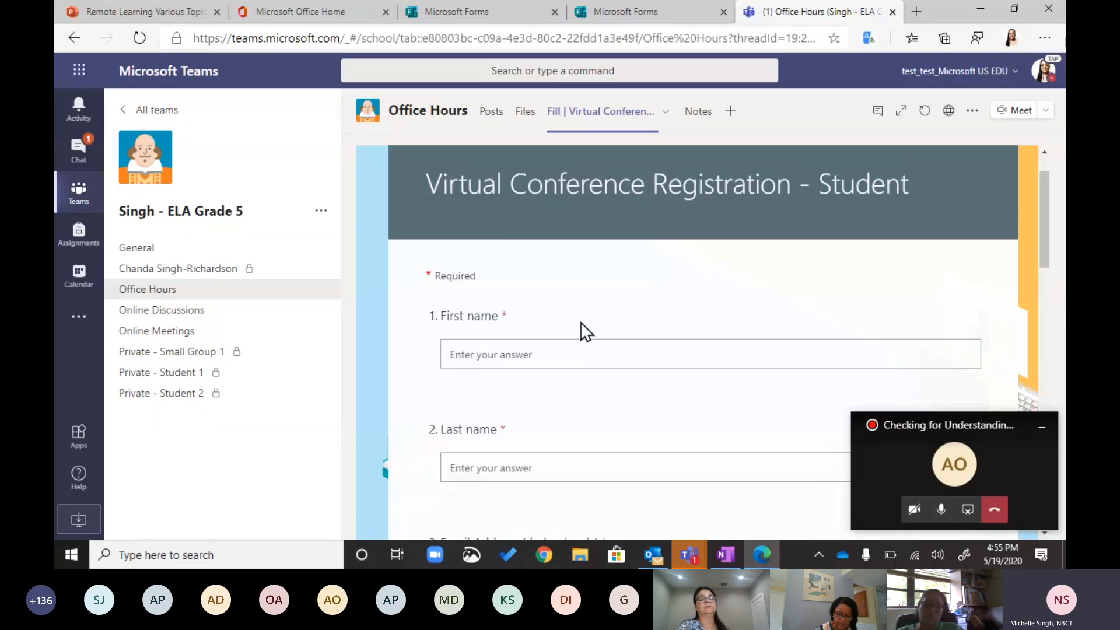
Step: Switch to Microsoft Forms and open the responses of the quiz Are You Smarter than a 5th Grader?
click(459, 15)
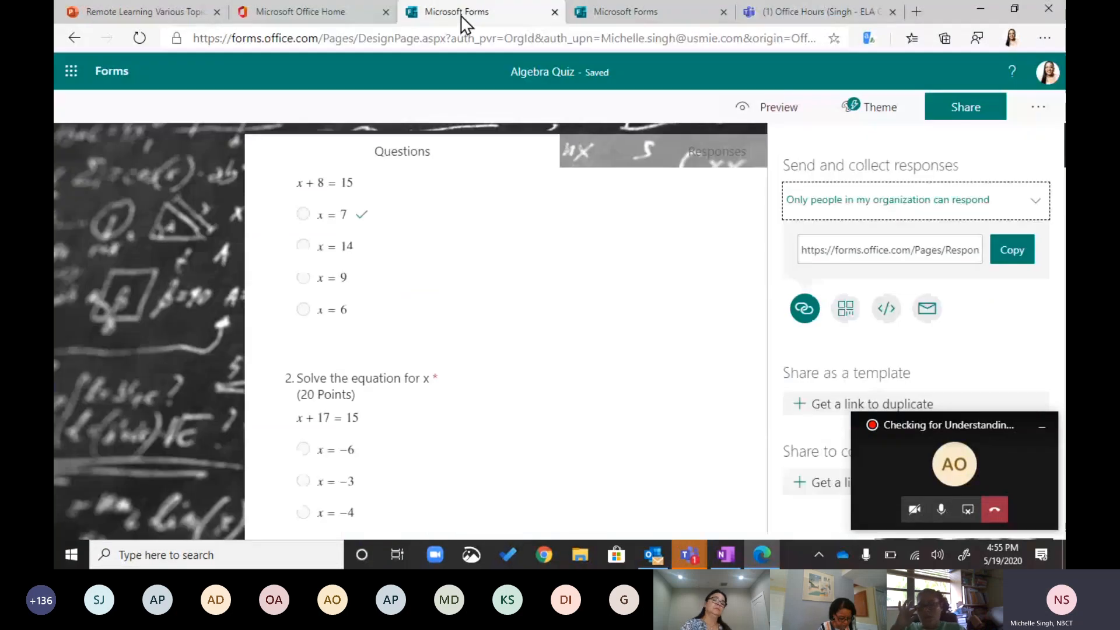
click(113, 72)
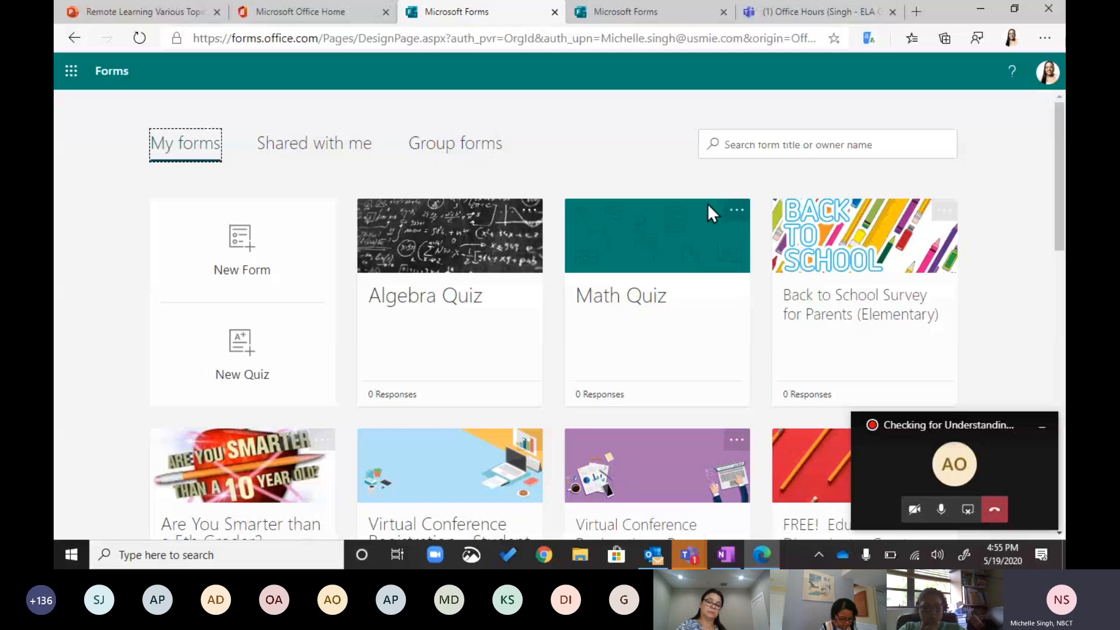
scroll(641, 354, down, 3)
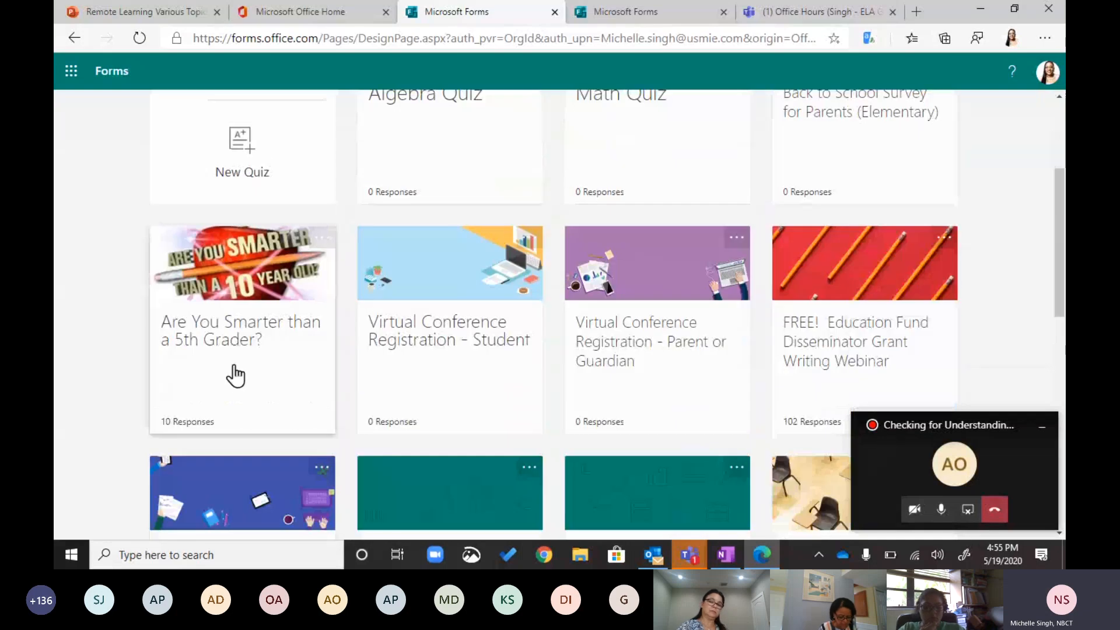
click(236, 376)
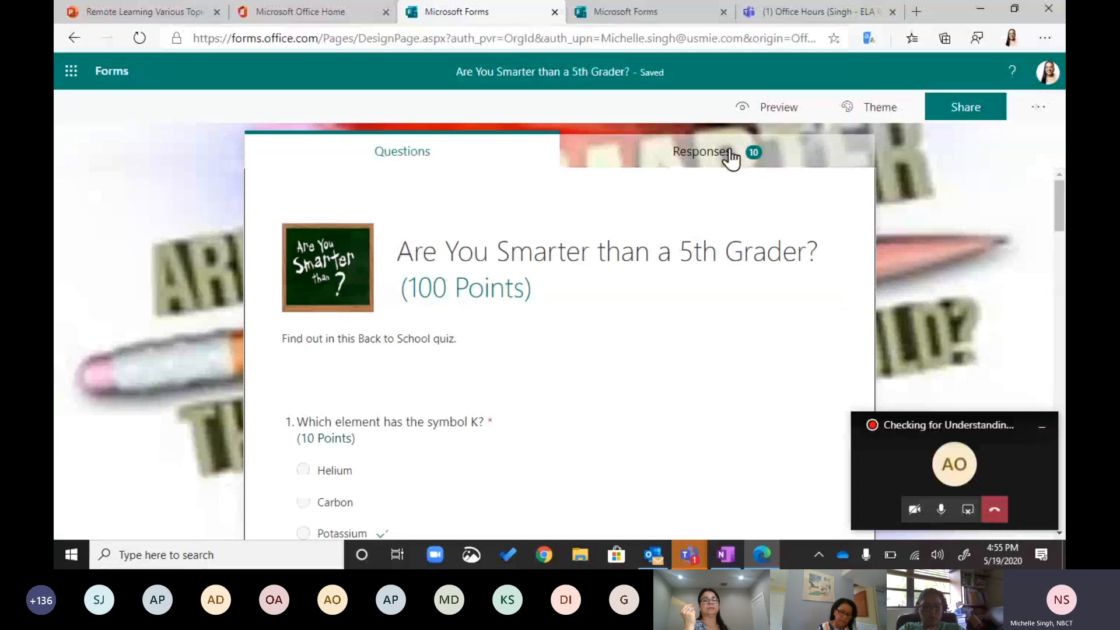
click(698, 165)
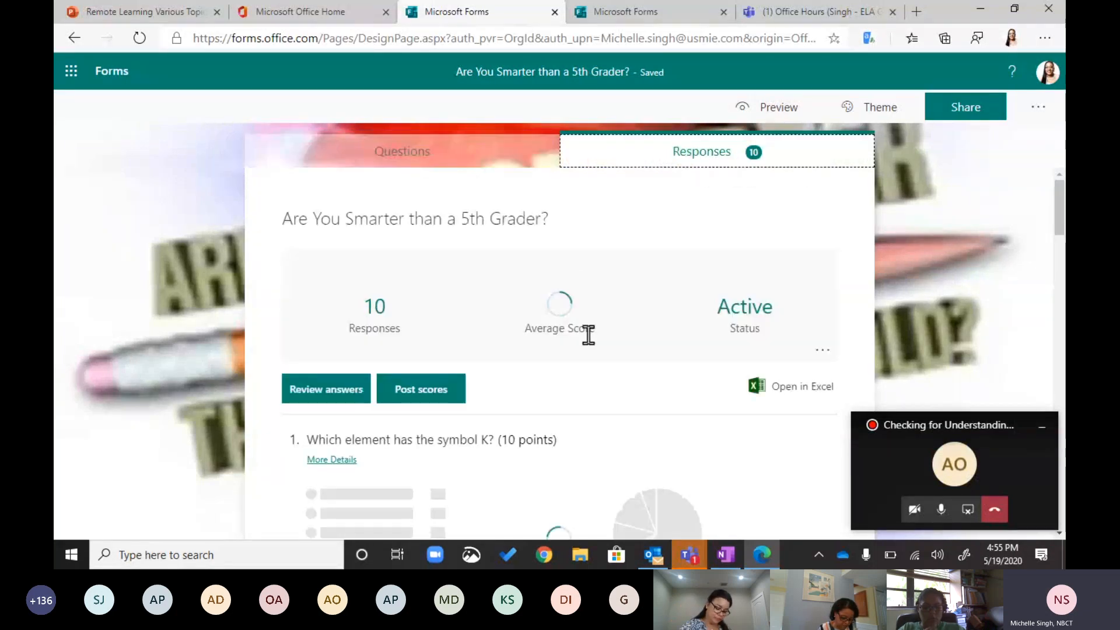
Step: Look through the question-by-question response summaries of the quiz and return to the response overview
scroll(591, 344, down, 1)
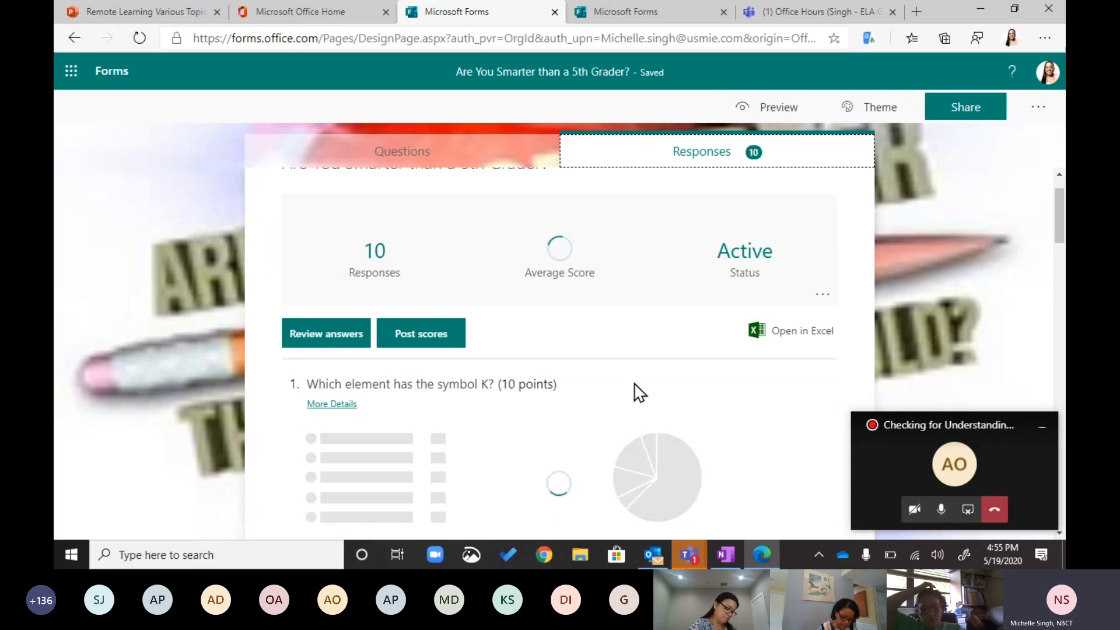
scroll(631, 381, down, 2)
scroll(628, 350, down, 5)
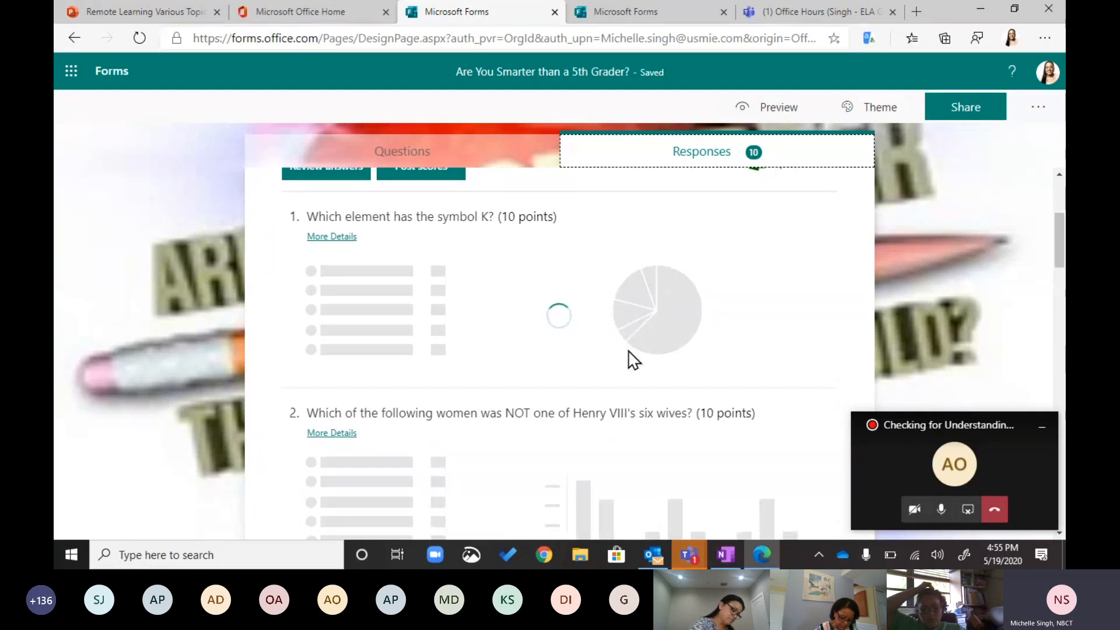
scroll(628, 350, down, 6)
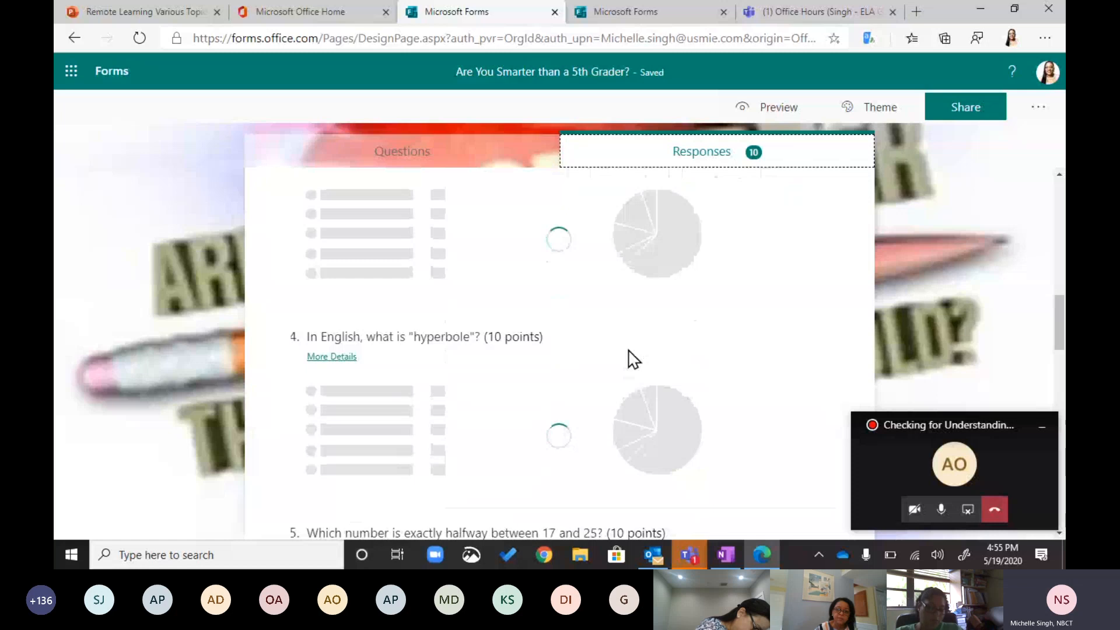
scroll(633, 359, down, 6)
scroll(633, 358, down, 8)
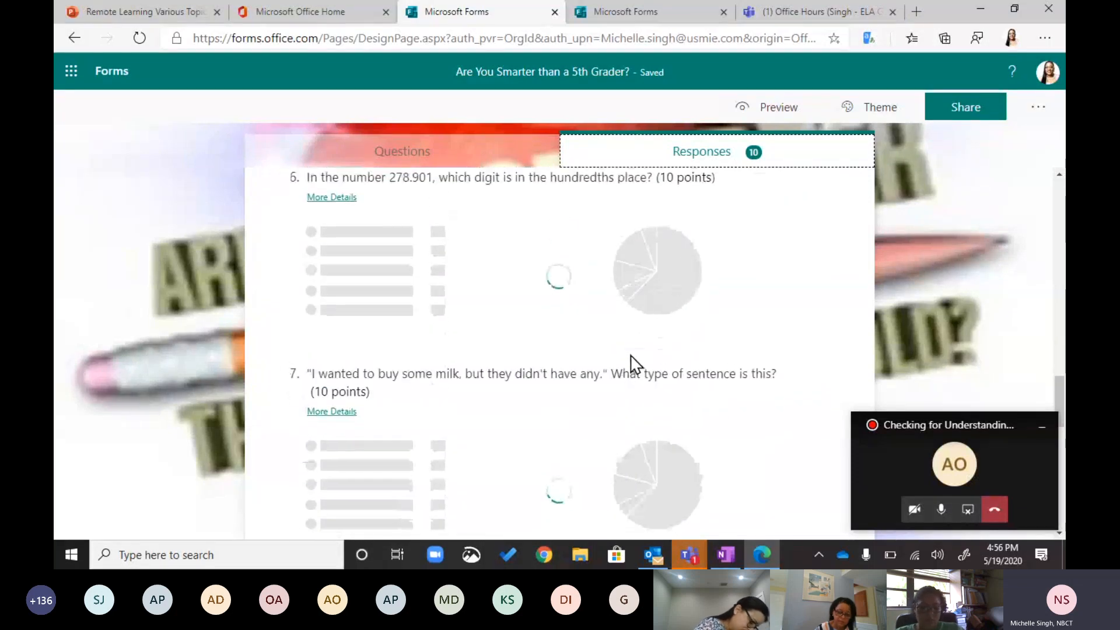
scroll(657, 395, up, 11)
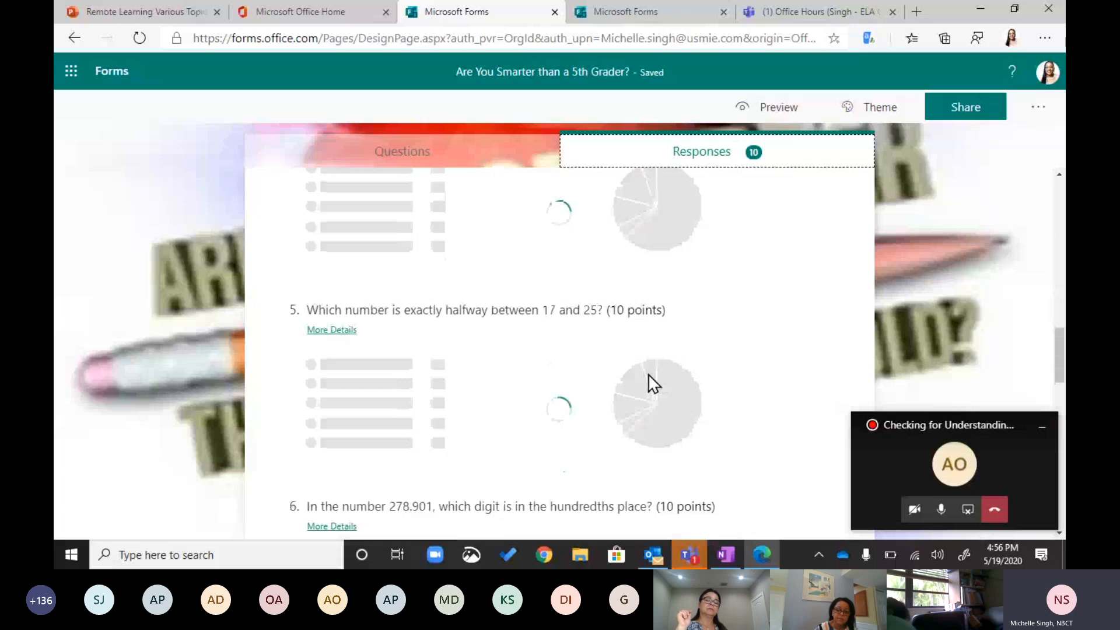
Step: Open the answer review and examine the graded answers and points of Respondent 0 and Respondent 1, including question 4's score
click(369, 291)
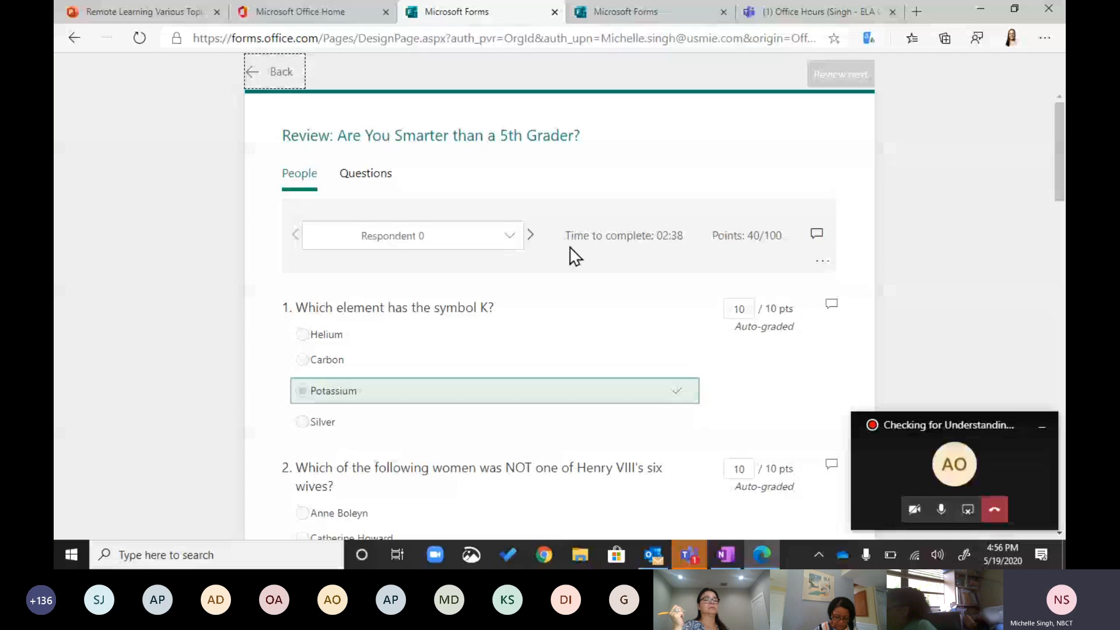
scroll(700, 392, down, 10)
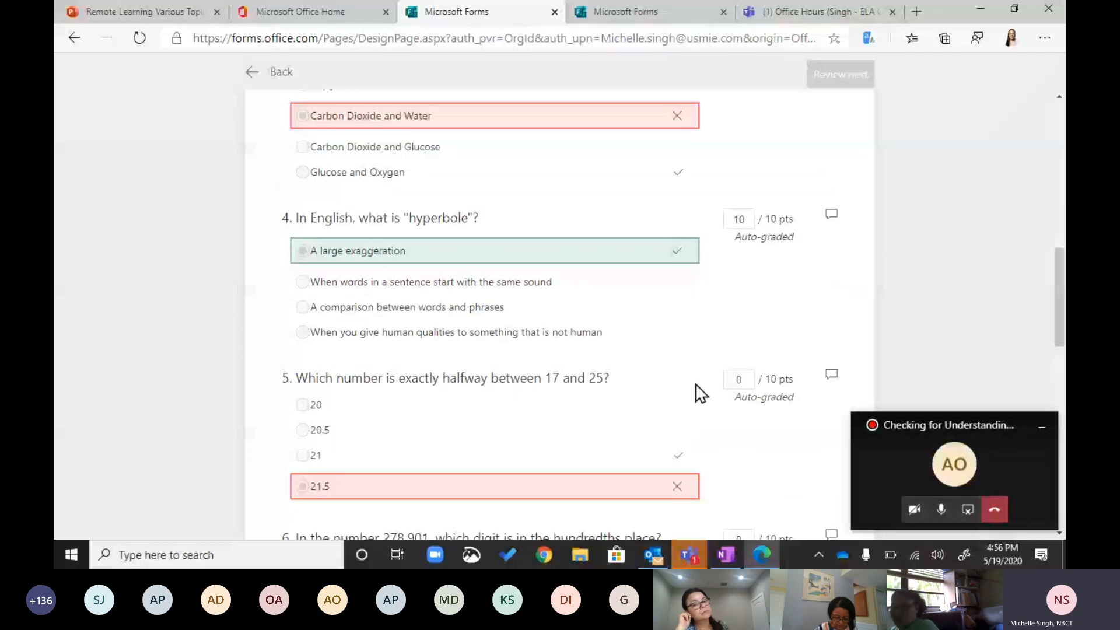
scroll(696, 385, up, 10)
click(532, 235)
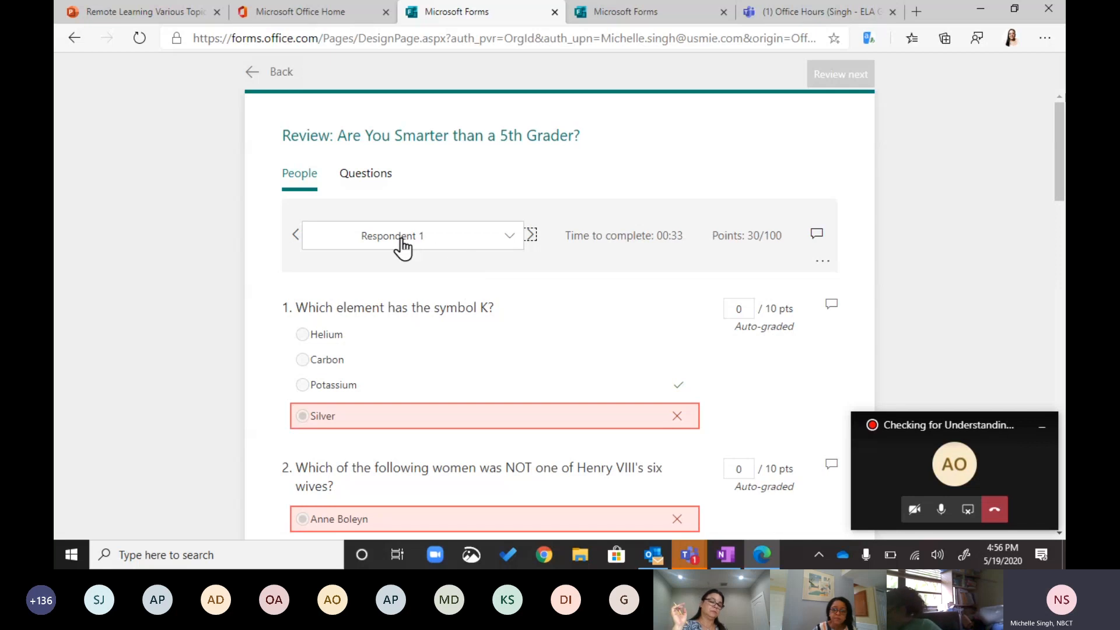
scroll(502, 295, down, 12)
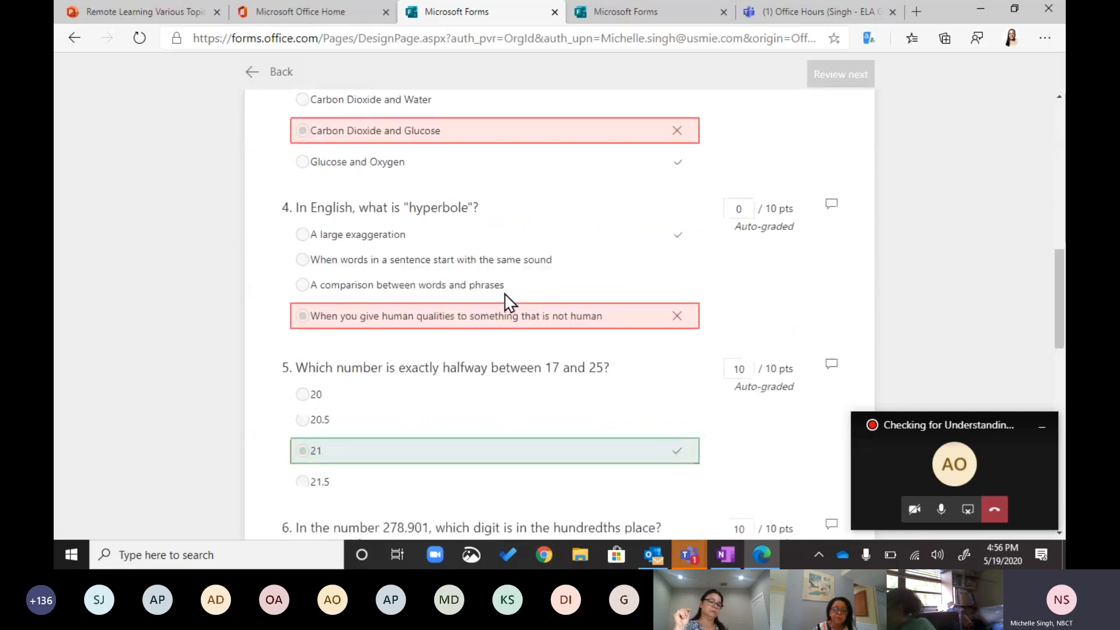
click(746, 208)
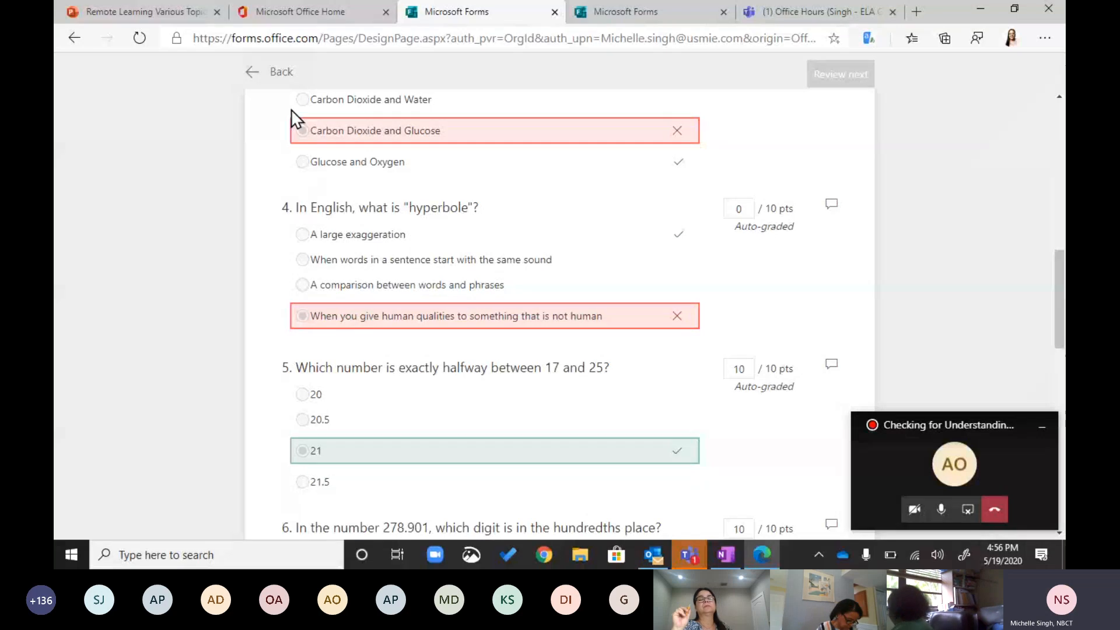
Step: Switch to Microsoft Teams and view the General channel and the private channel named after an individual in the ELA Grade 5 team
click(815, 11)
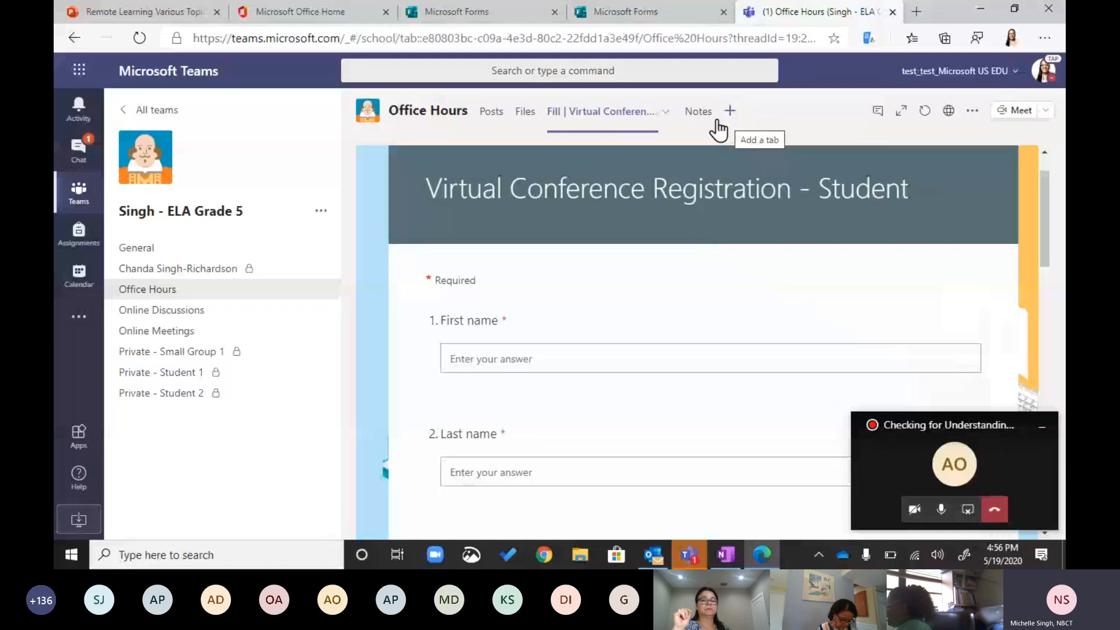
click(214, 252)
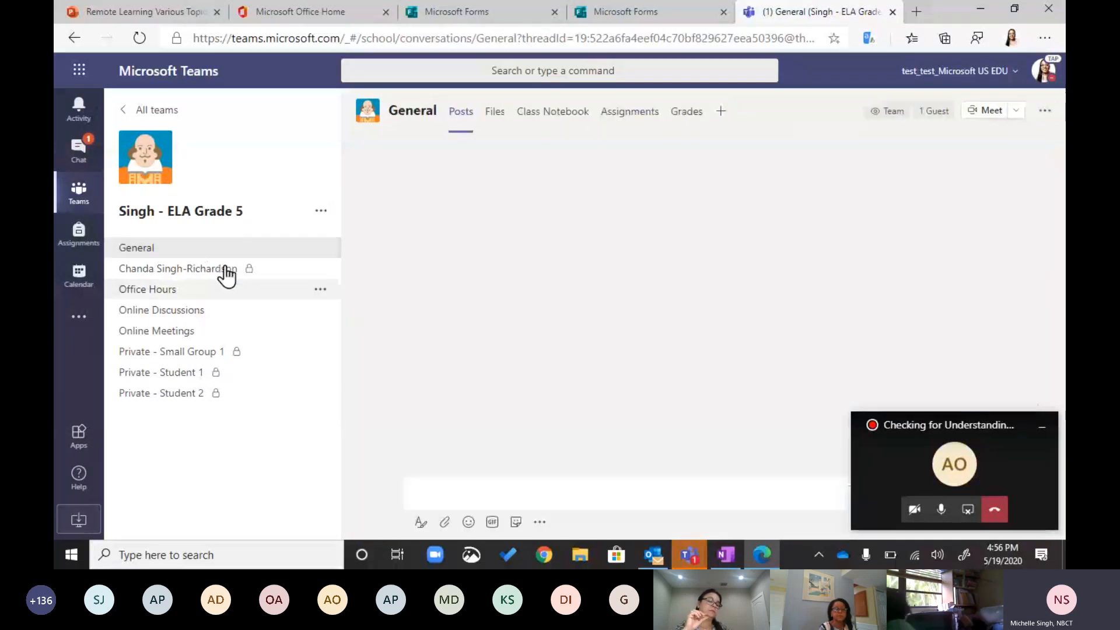
click(224, 271)
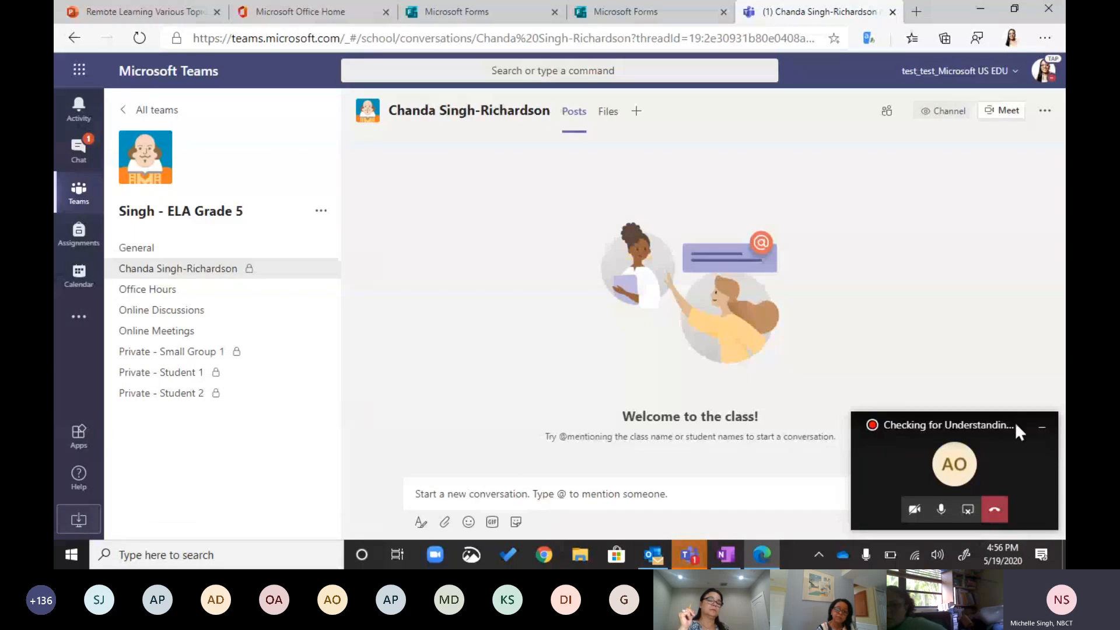
Step: Move the floating meeting window away from the channel's message box
drag(1015, 422, 922, 226)
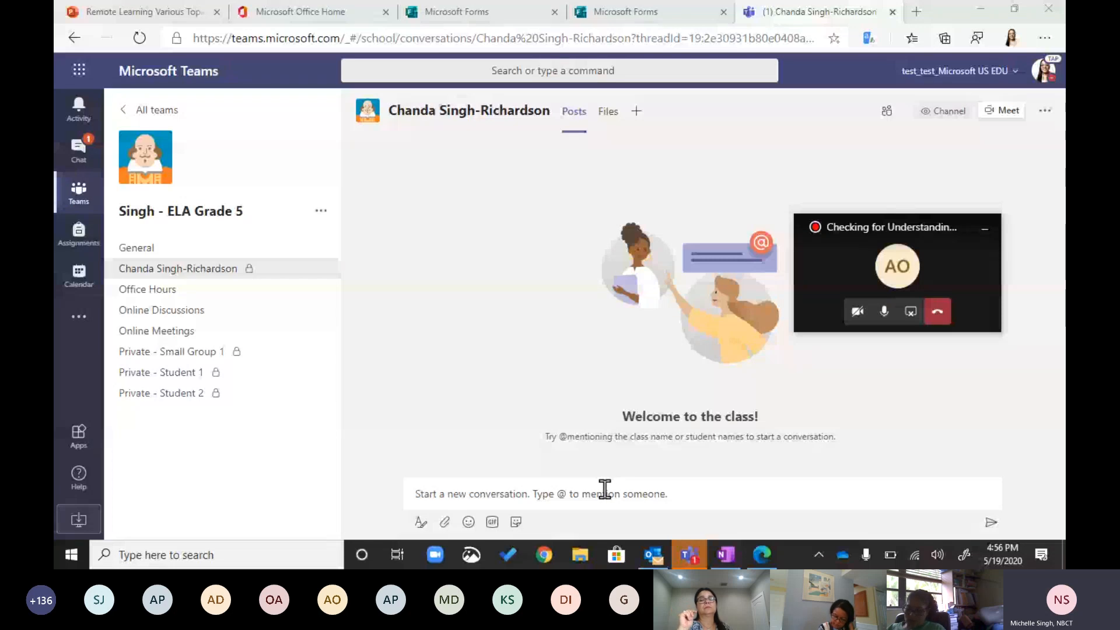
click(721, 499)
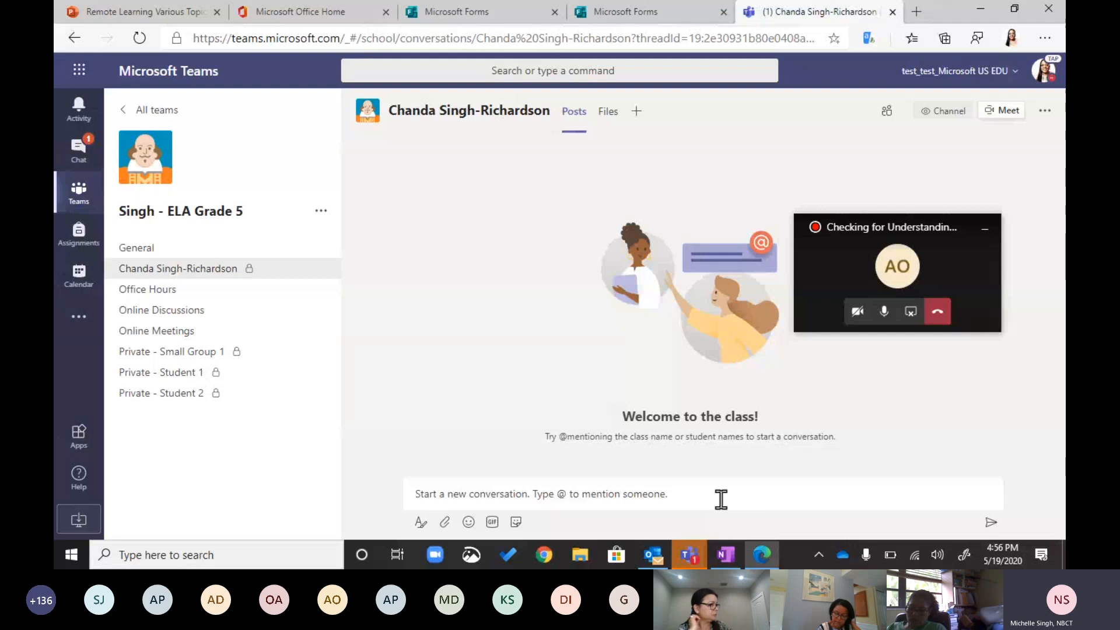
click(721, 499)
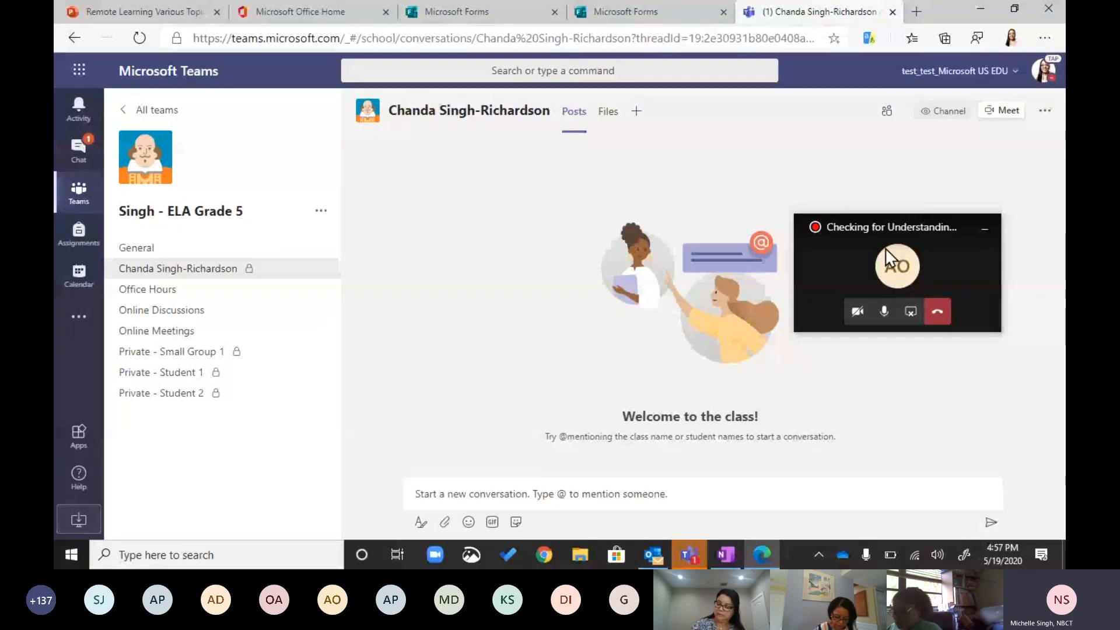
Step: Return to the Teams meeting window and show the meeting chat in place of the participant list
click(983, 273)
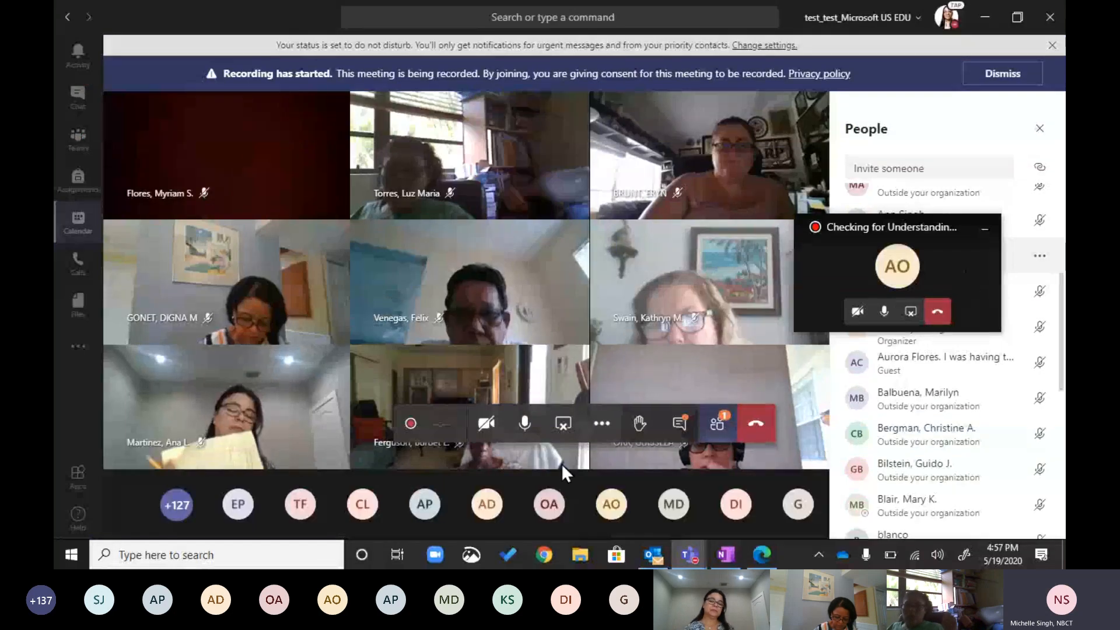
click(679, 428)
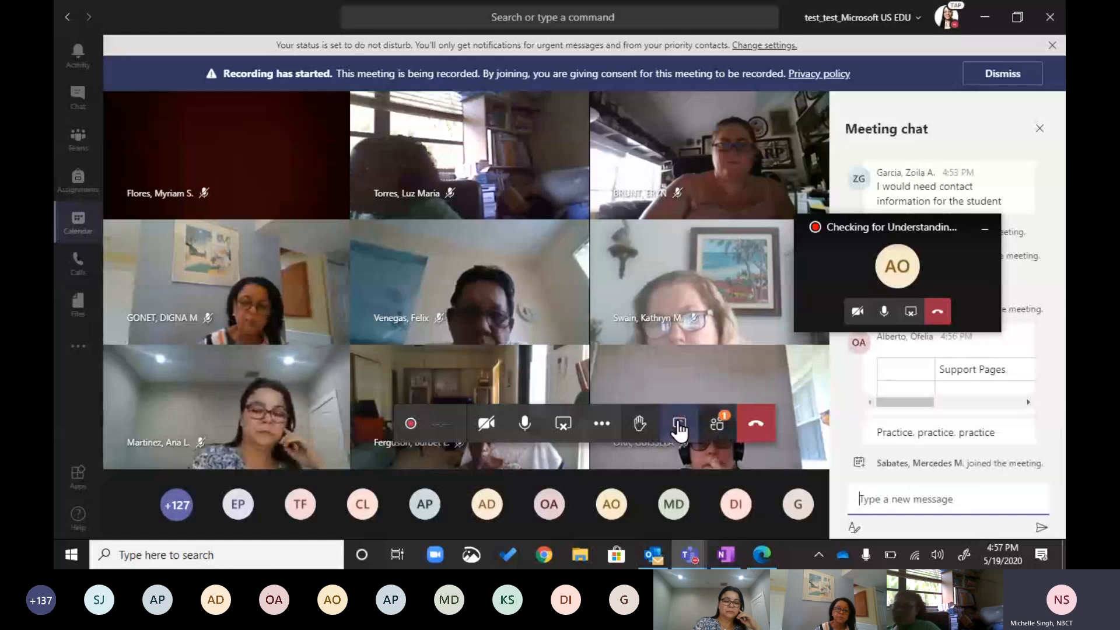